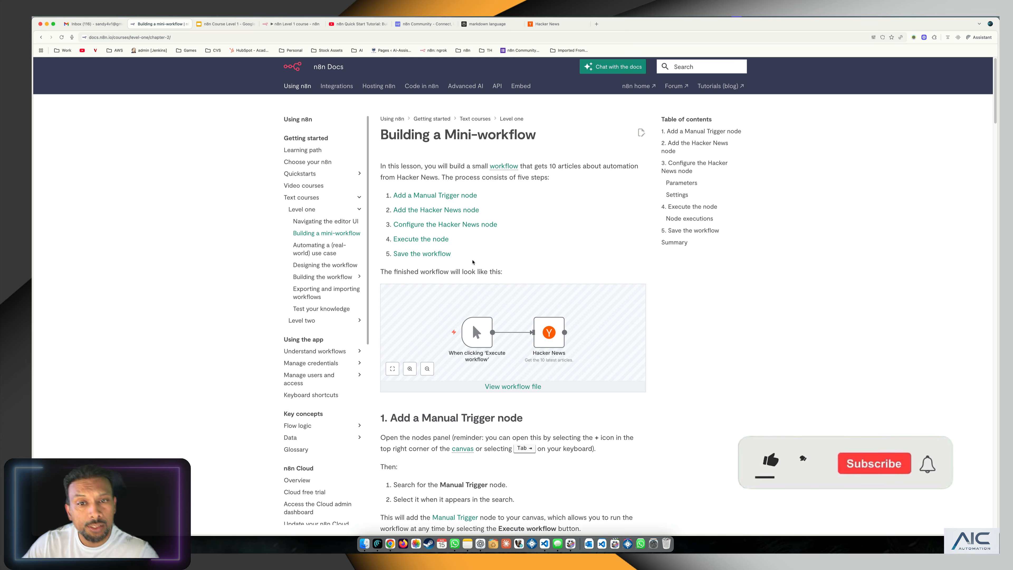
Step: Read through the Building a Mini-workflow lesson, from the finished workflow preview to the section on node executions
{"action": "scroll", "coordinate": [538, 260], "scroll_direction": "down", "scroll_amount": 1}
{"action": "scroll", "coordinate": [538, 259], "scroll_direction": "down", "scroll_amount": 6}
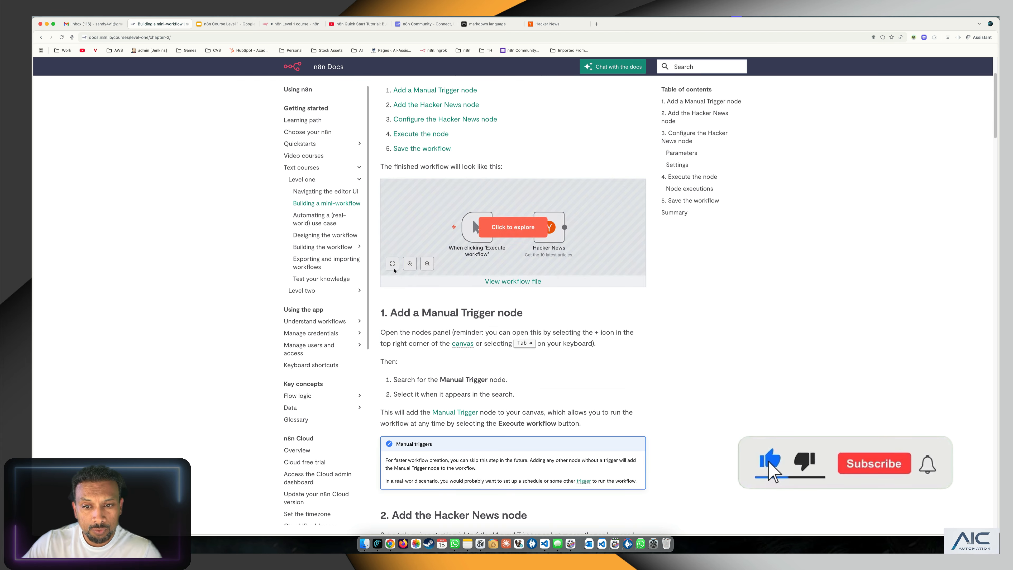
{"action": "scroll", "coordinate": [534, 177], "scroll_direction": "up", "scroll_amount": 2}
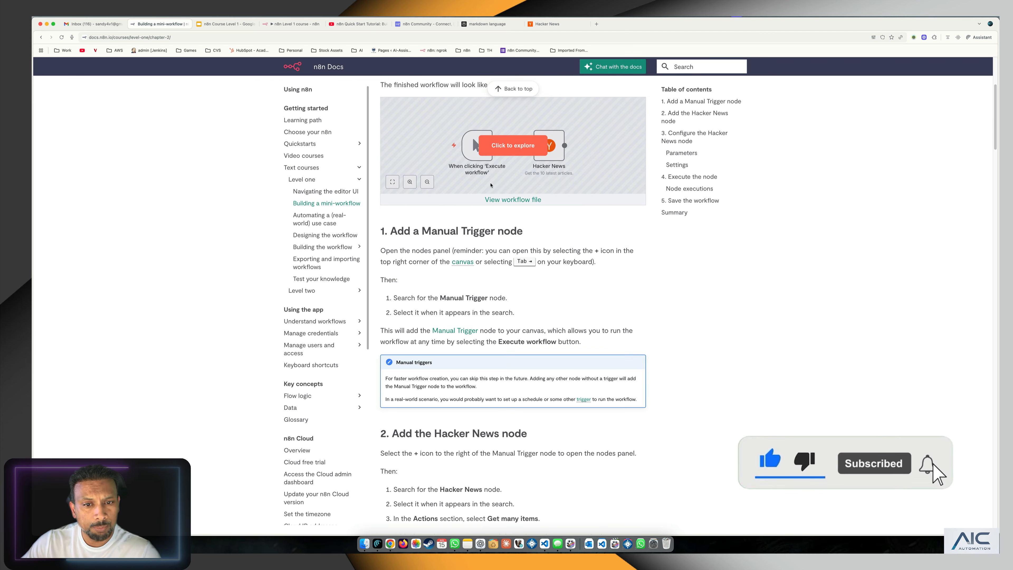
{"action": "scroll", "coordinate": [535, 177], "scroll_direction": "down", "scroll_amount": 5}
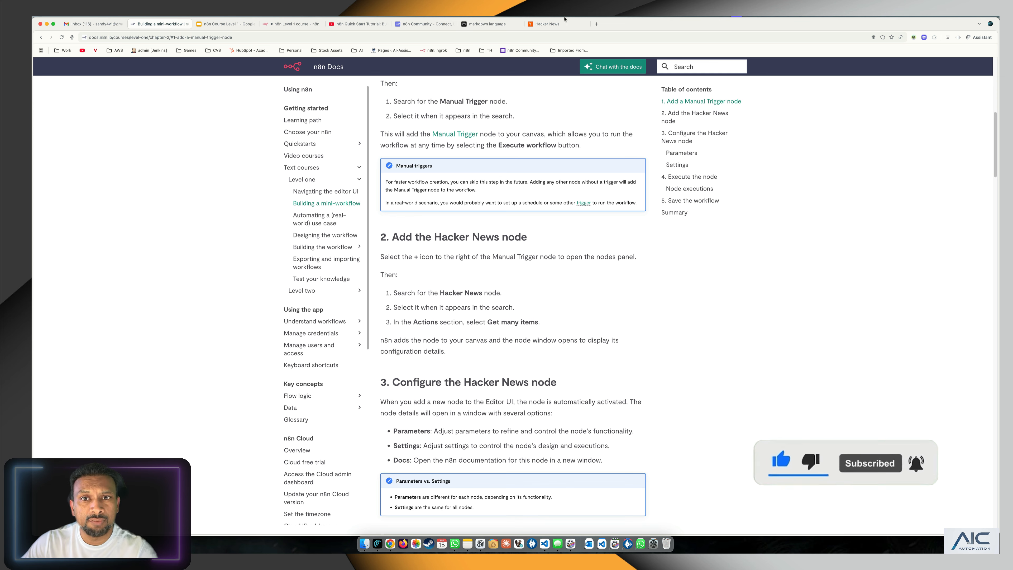
{"action": "scroll", "coordinate": [499, 172], "scroll_direction": "down", "scroll_amount": 2}
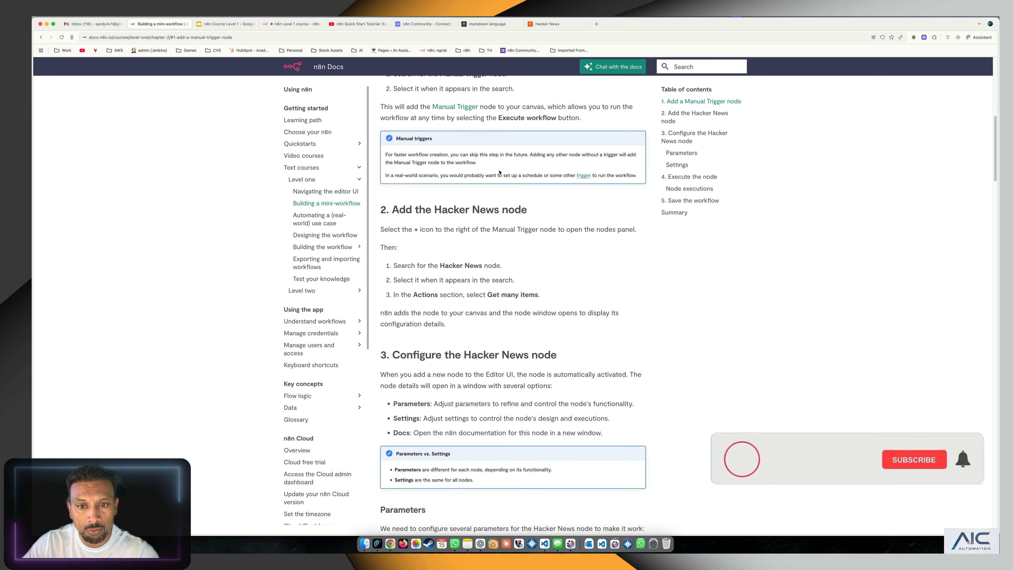
{"action": "scroll", "coordinate": [504, 178], "scroll_direction": "down", "scroll_amount": 5}
{"action": "scroll", "coordinate": [505, 178], "scroll_direction": "down", "scroll_amount": 8}
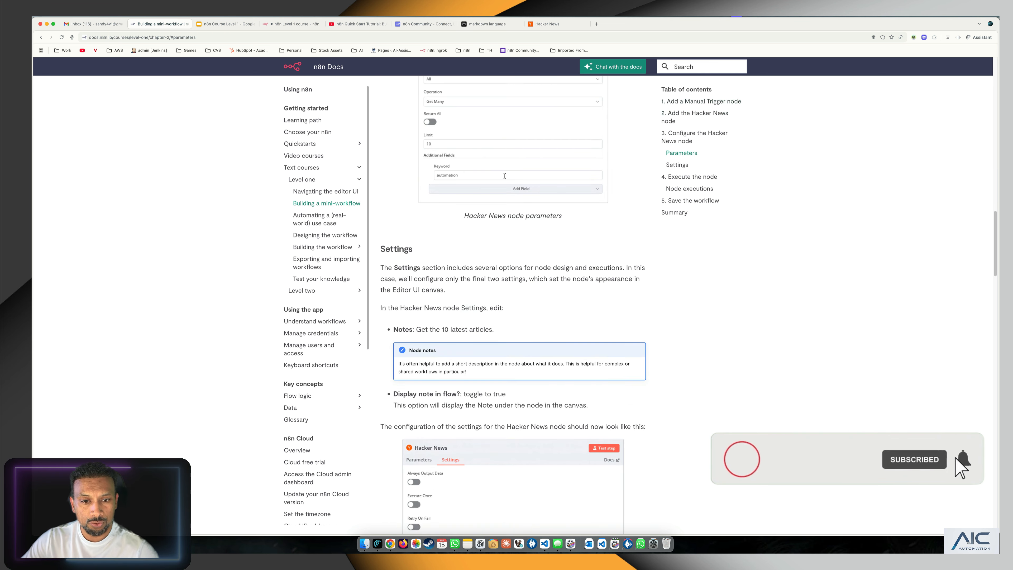
{"action": "scroll", "coordinate": [505, 175], "scroll_direction": "up", "scroll_amount": 6}
{"action": "scroll", "coordinate": [505, 172], "scroll_direction": "down", "scroll_amount": 10}
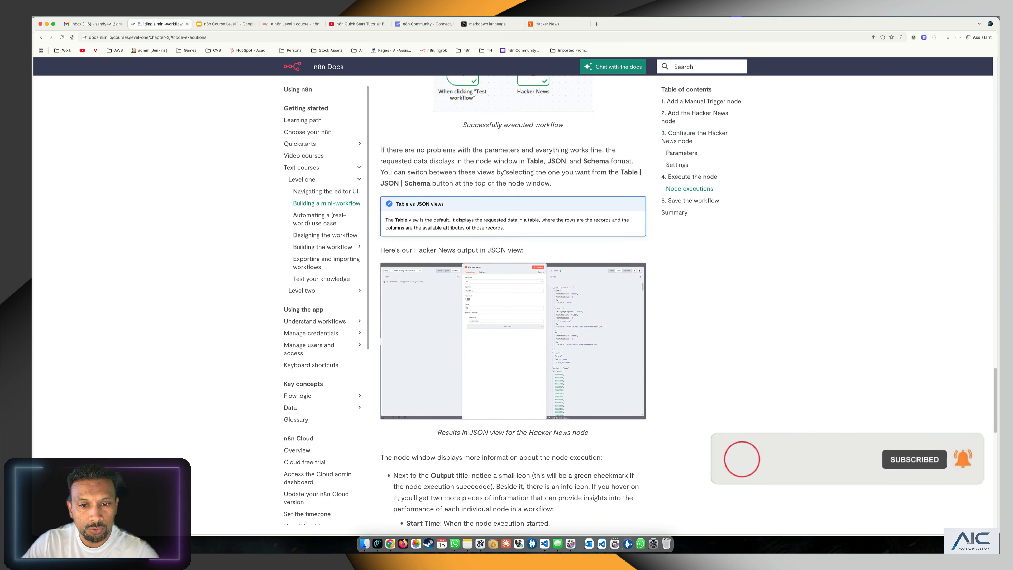
{"action": "scroll", "coordinate": [505, 172], "scroll_direction": "down", "scroll_amount": 6}
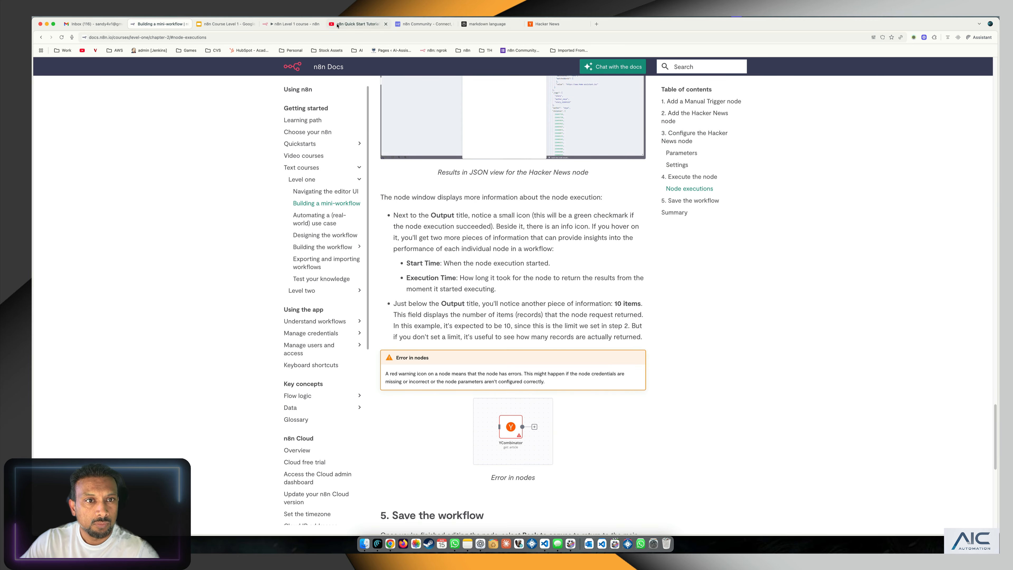
Step: Switch to the n8n Level 1 course workflow and delete its existing manual trigger node
{"action": "left_click", "coordinate": [288, 24]}
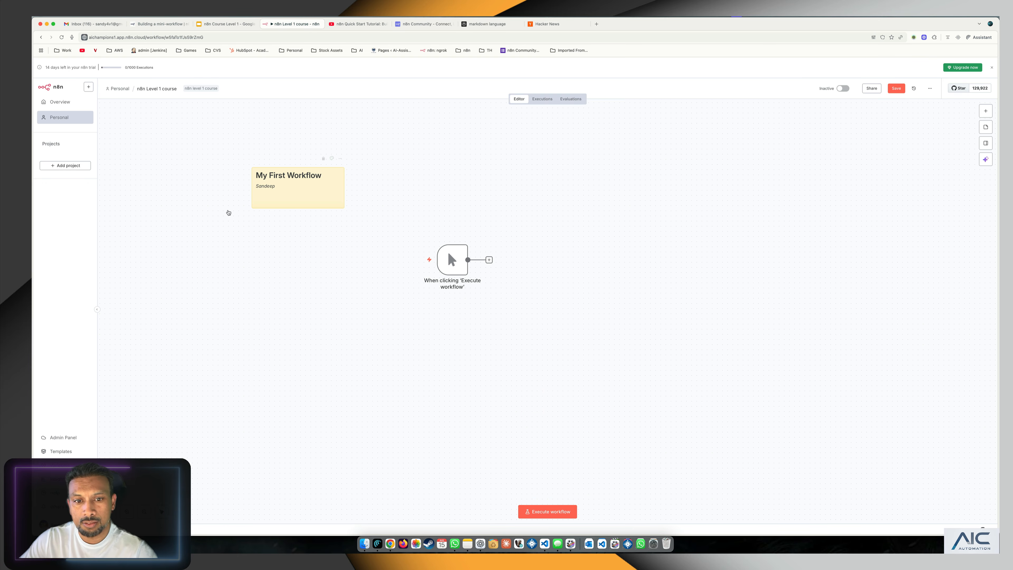
{"action": "left_click_drag", "start_coordinate": [447, 251], "coordinate": [454, 217]}
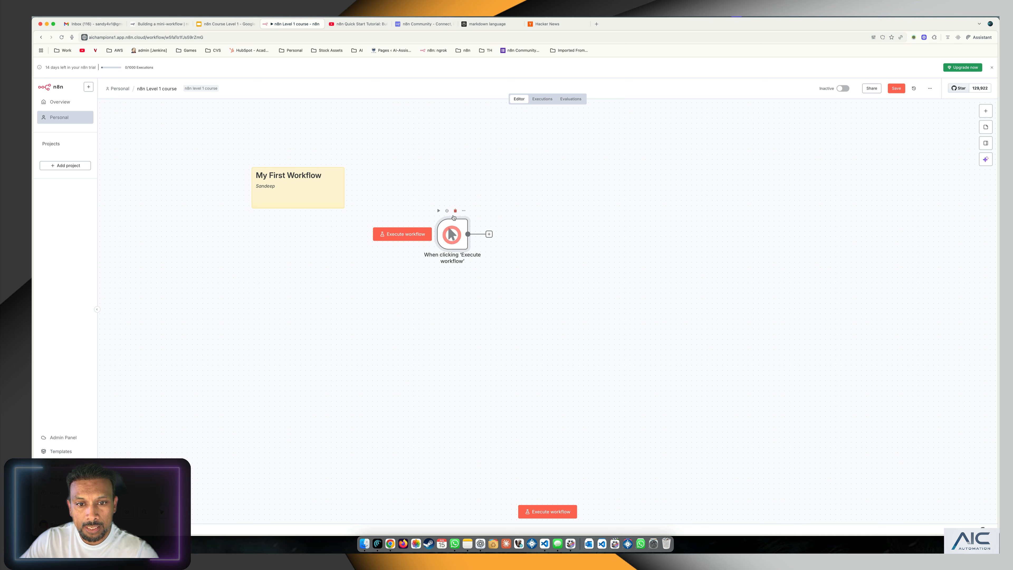
{"action": "left_click", "coordinate": [455, 210]}
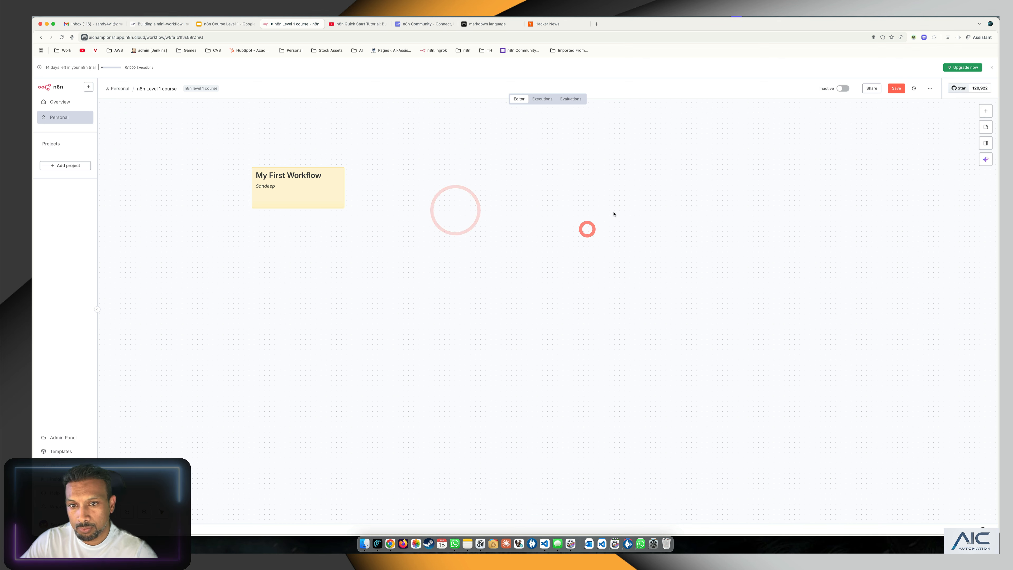
Step: Add a Trigger manually node to the empty workflow and position it below and to the right of the sticky note
{"action": "left_click", "coordinate": [533, 301]}
{"action": "key", "text": "Tab"}
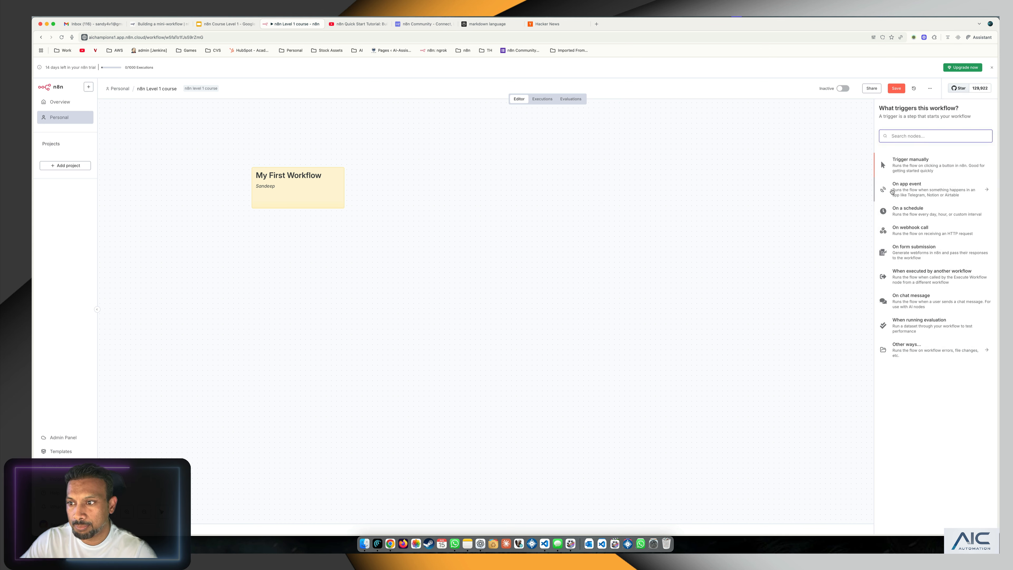
{"action": "left_click", "coordinate": [906, 163]}
{"action": "left_click_drag", "start_coordinate": [509, 254], "coordinate": [440, 250]}
Step: Examine the manual trigger node's parameters and settings, then return to the canvas
{"action": "double_click", "coordinate": [441, 251]}
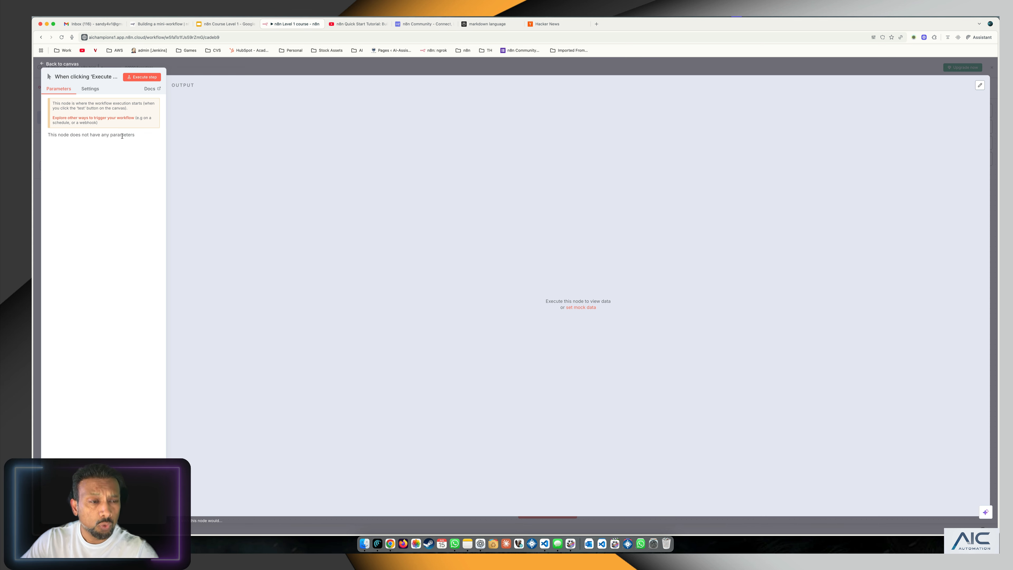
{"action": "left_click", "coordinate": [91, 89]}
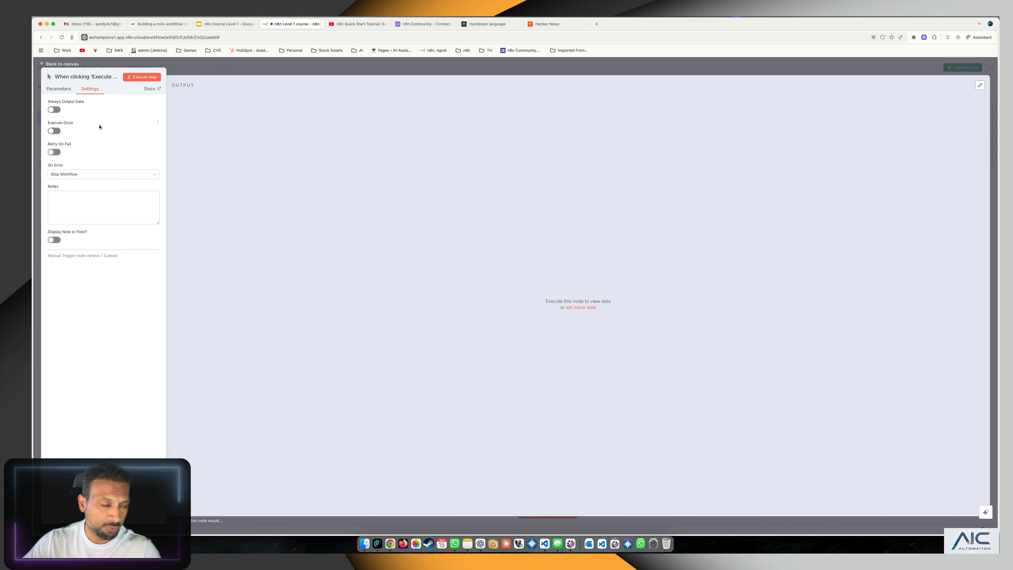
{"action": "left_click", "coordinate": [66, 88]}
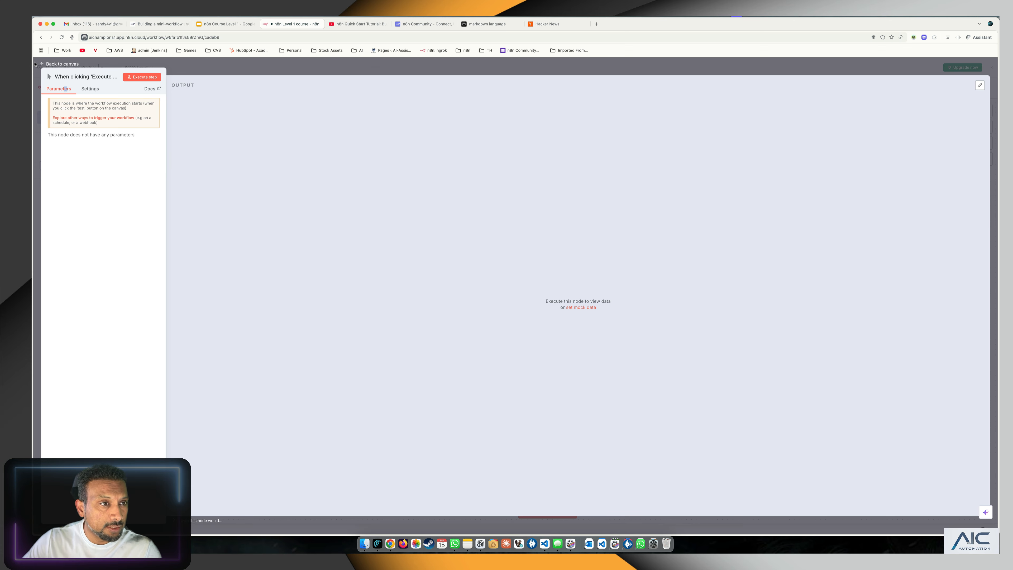
{"action": "left_click", "coordinate": [43, 64]}
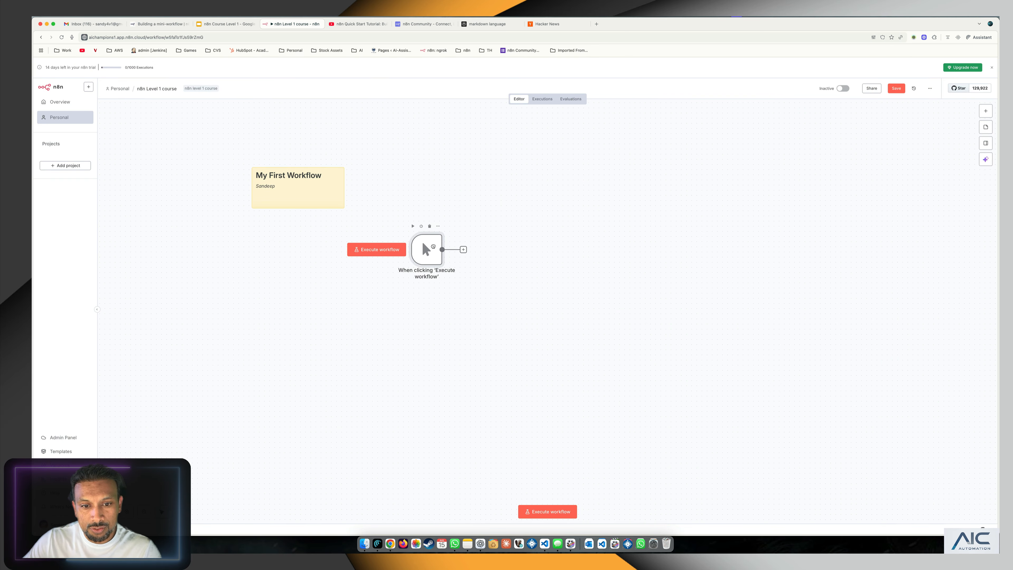
Step: Execute the workflow with only the manual trigger and save it
{"action": "left_click", "coordinate": [430, 245]}
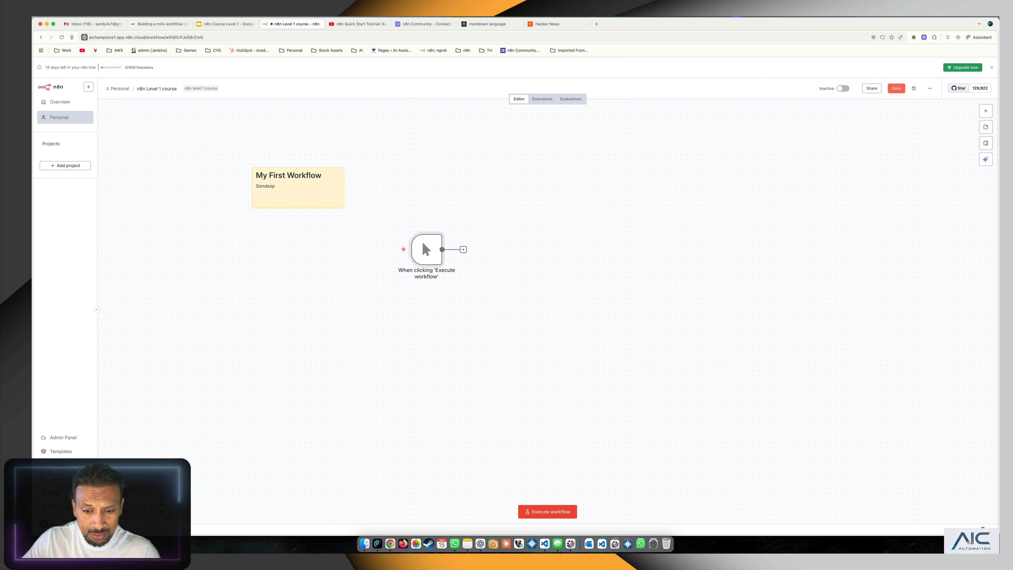
{"action": "left_click", "coordinate": [555, 514]}
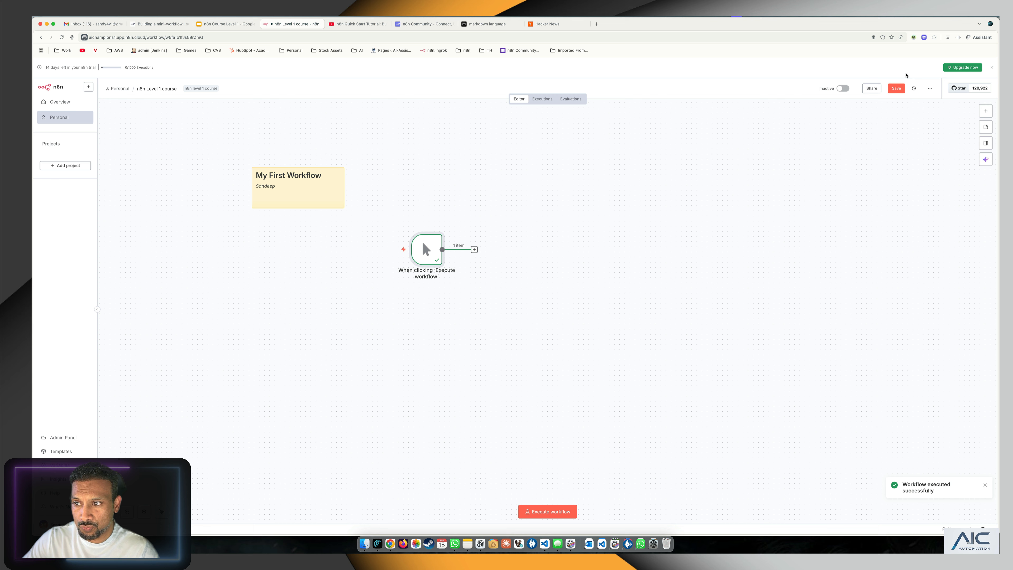
{"action": "left_click", "coordinate": [896, 88]}
{"action": "left_click", "coordinate": [601, 277]}
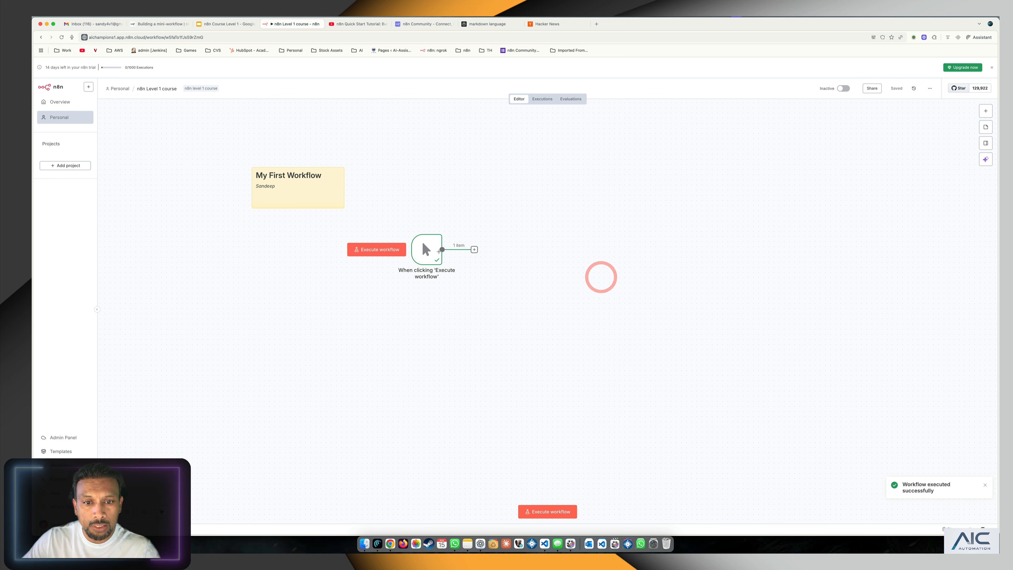
Step: Shift the trigger node slightly left, search for a follow-up node with "hac", and open the Hacker News actions
{"action": "left_click_drag", "start_coordinate": [439, 252], "coordinate": [418, 251]}
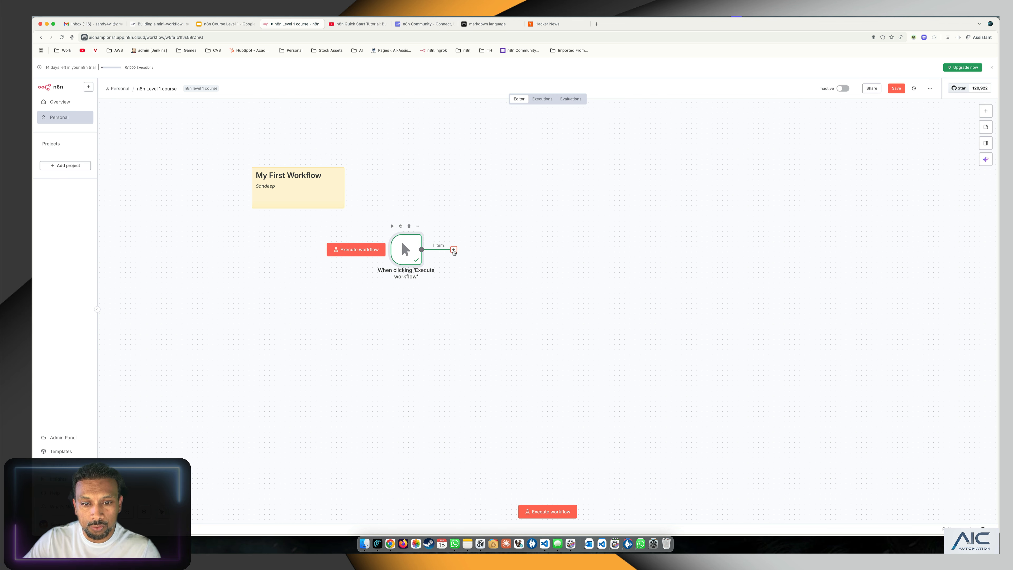
{"action": "left_click", "coordinate": [454, 250]}
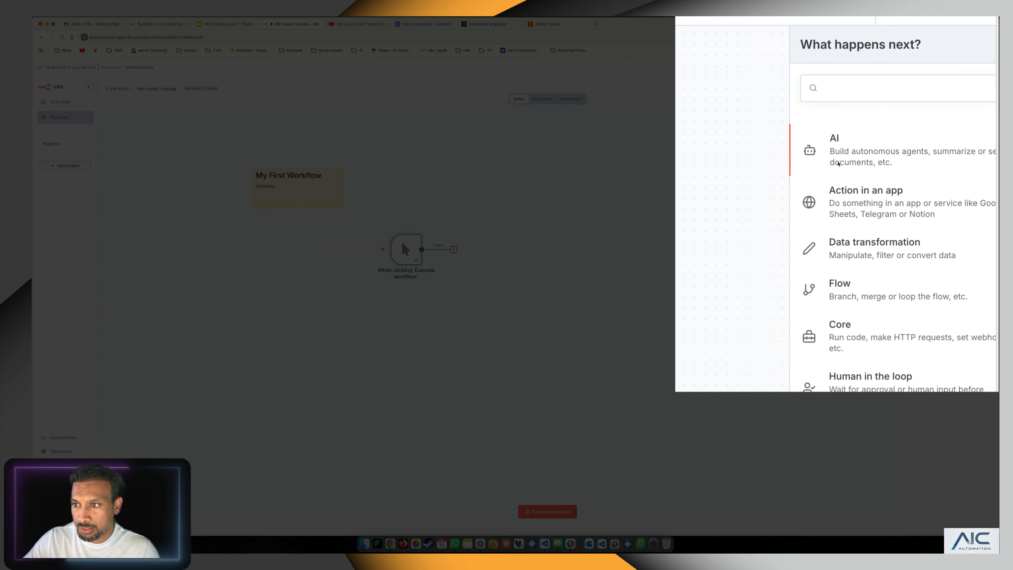
{"action": "left_click", "coordinate": [970, 55]}
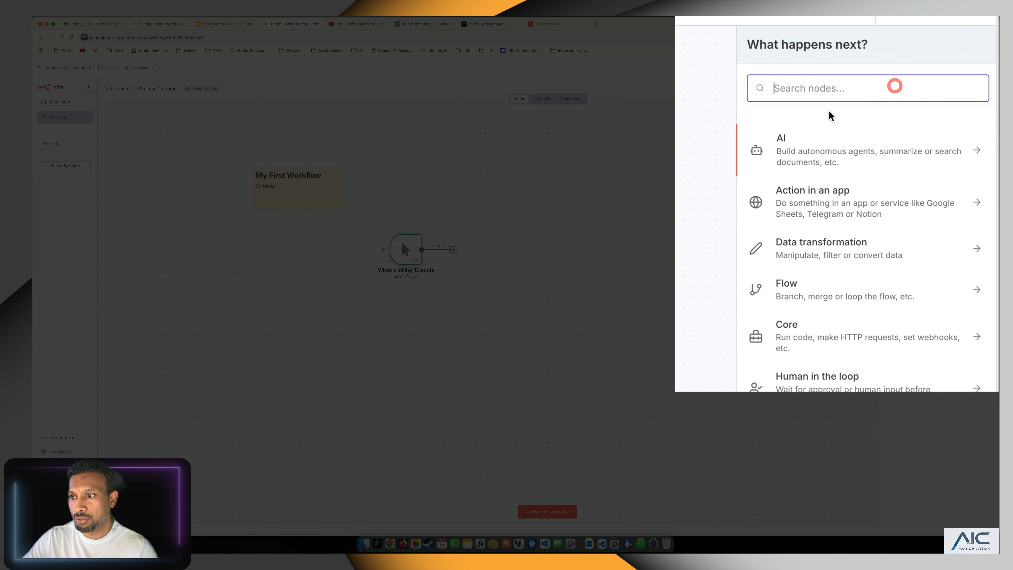
{"action": "left_click", "coordinate": [808, 89]}
{"action": "type", "text": "hace"}
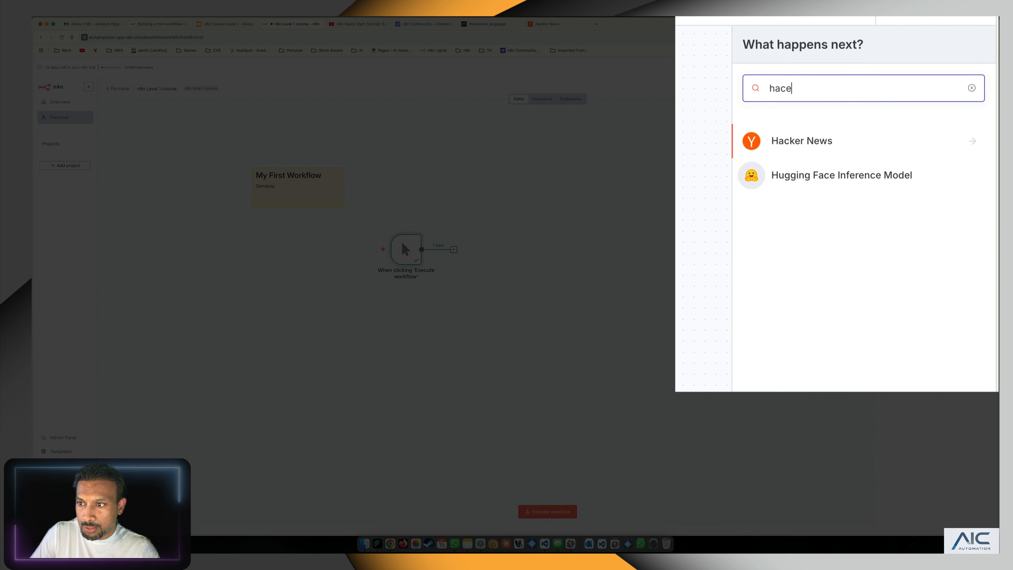
{"action": "key", "text": "BackSpace"}
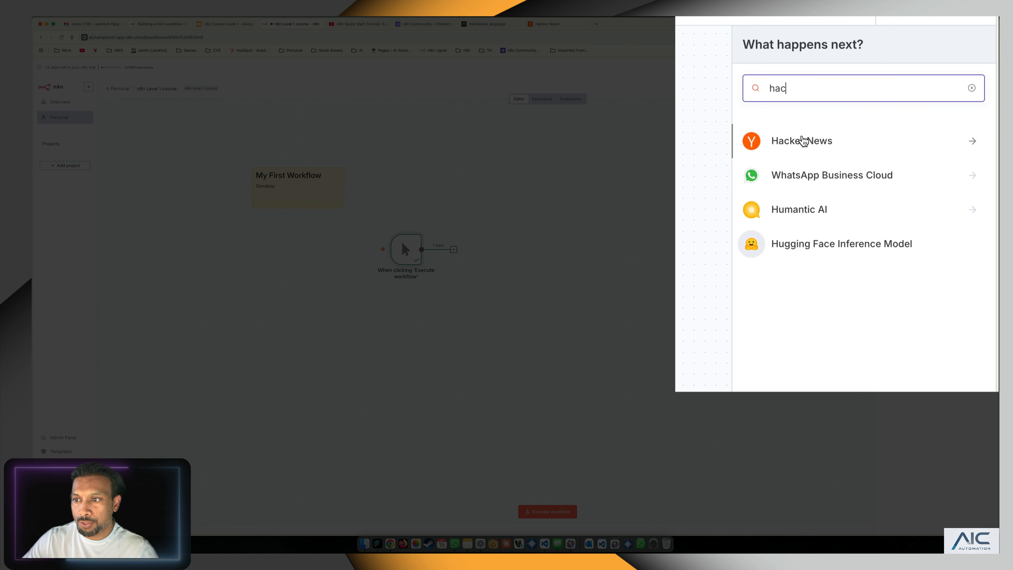
{"action": "left_click", "coordinate": [803, 140]}
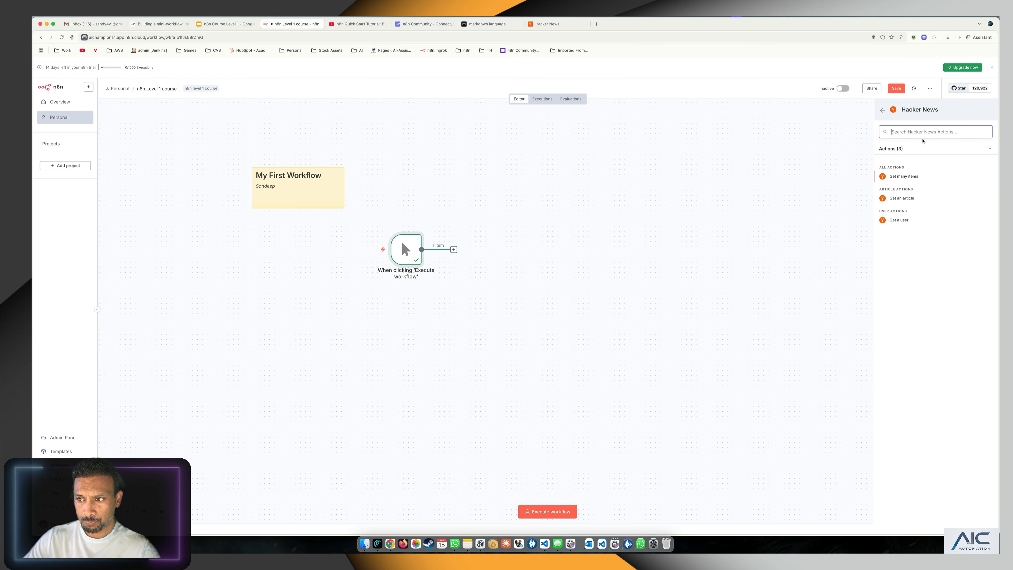
{"action": "left_click", "coordinate": [748, 17]}
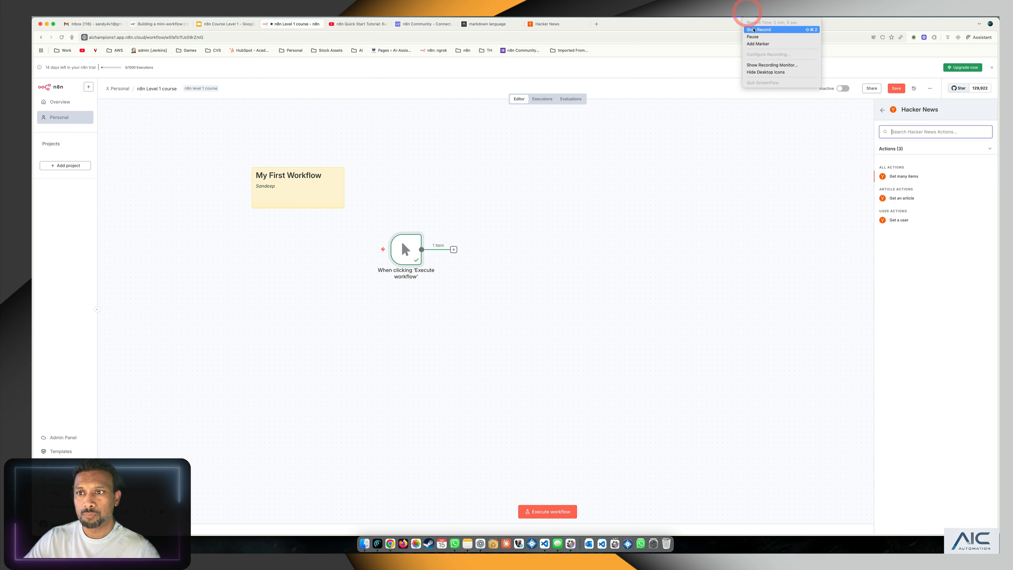
{"action": "left_click", "coordinate": [755, 37]}
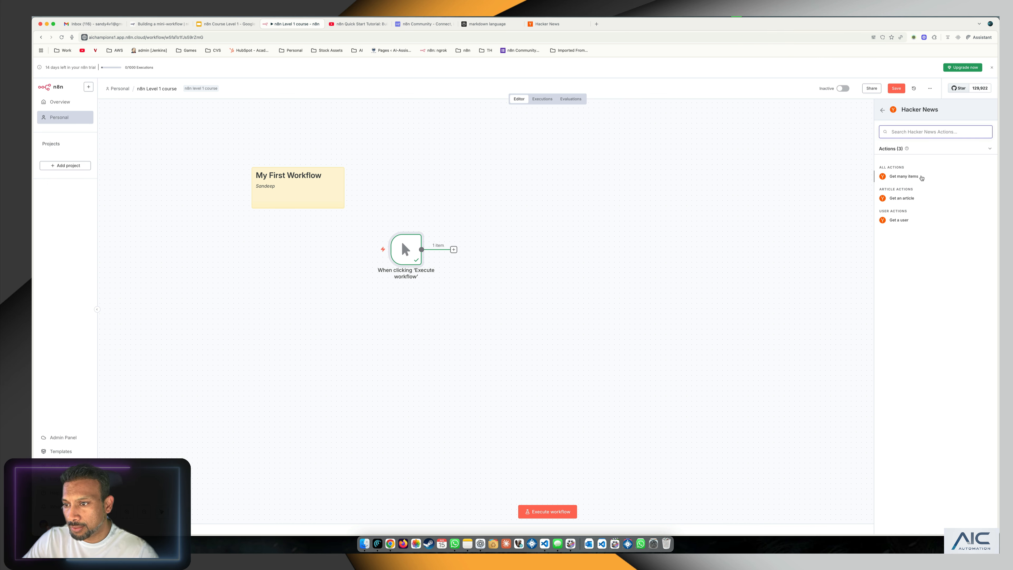
Step: Add the Get many items action, place its node beside the manual trigger, and connect the trigger's output to it
{"action": "left_click", "coordinate": [922, 177]}
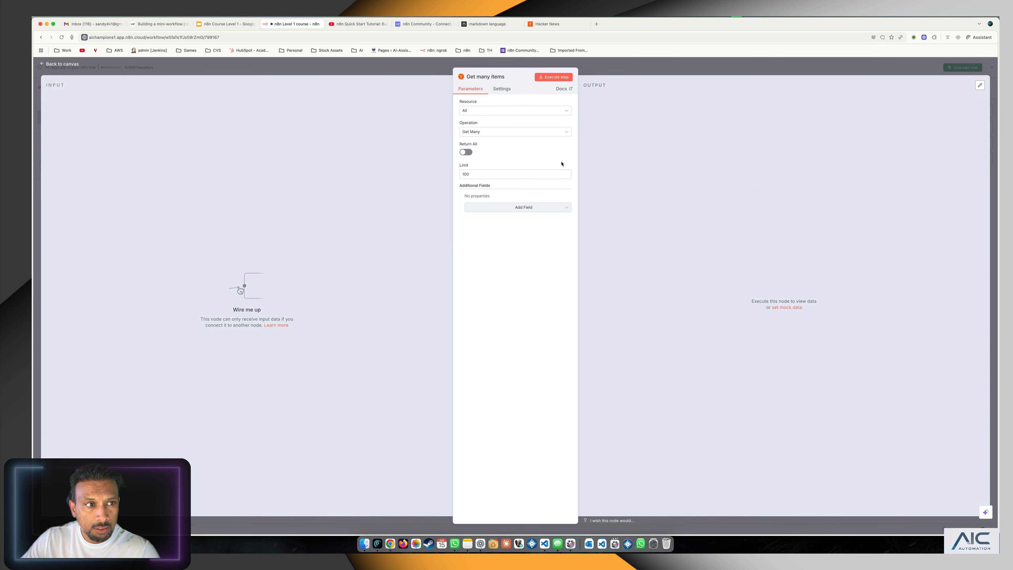
{"action": "left_click", "coordinate": [59, 64]}
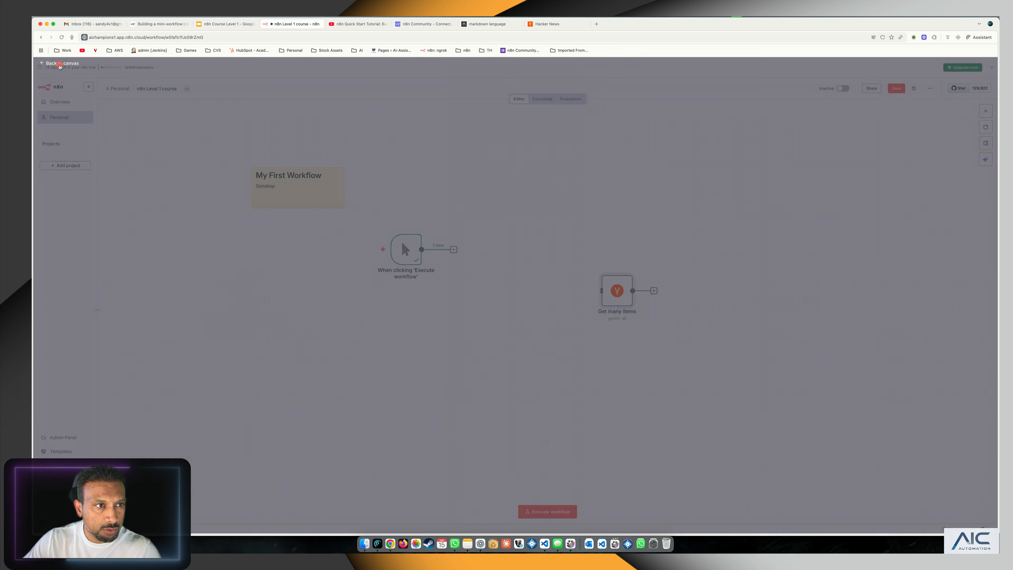
{"action": "left_click_drag", "start_coordinate": [589, 266], "coordinate": [528, 245]}
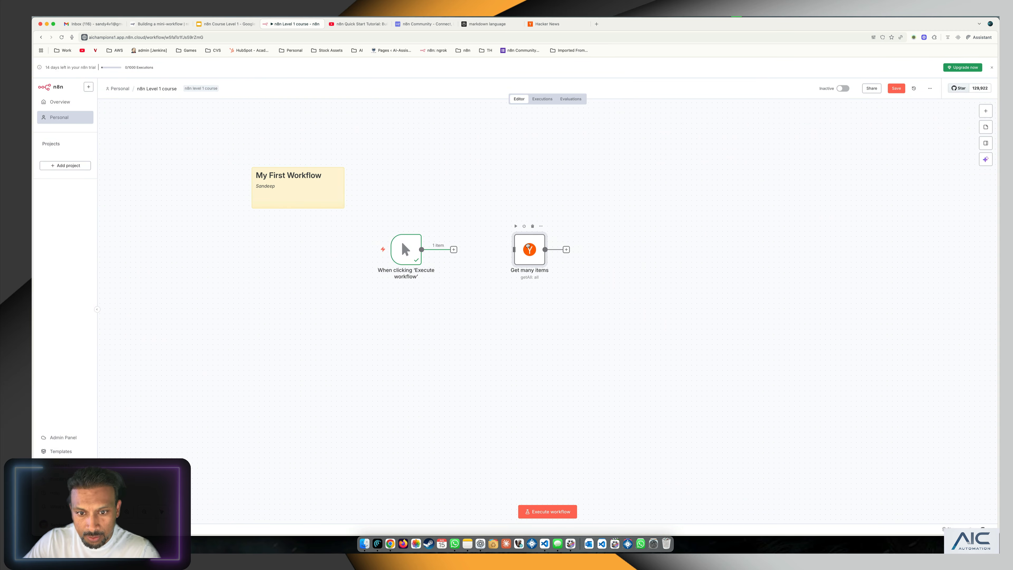
{"action": "left_click_drag", "start_coordinate": [454, 250], "coordinate": [488, 252]}
{"action": "left_click", "coordinate": [503, 246]}
{"action": "left_click", "coordinate": [509, 249]}
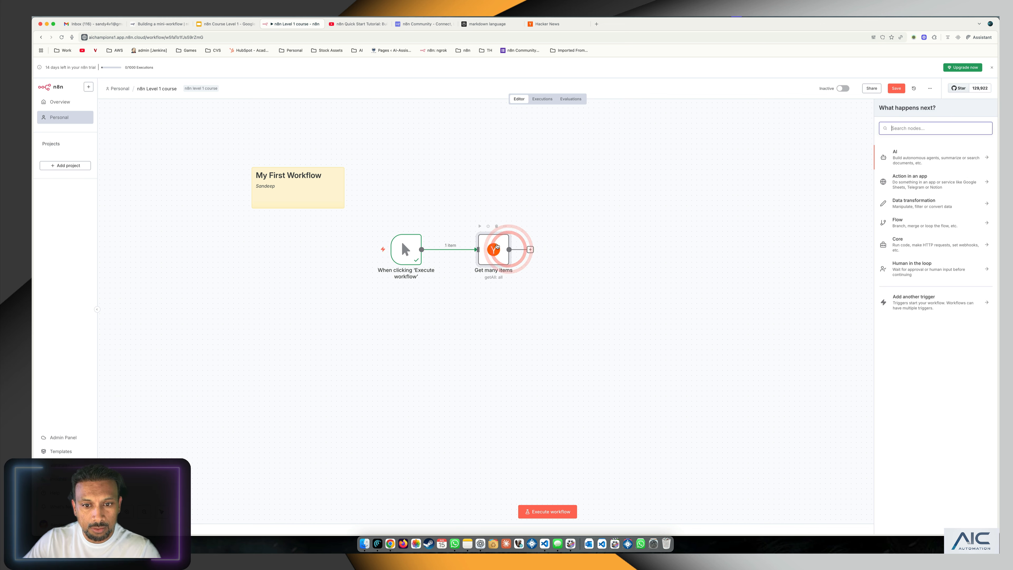
Step: Open the Get many items node and examine the available Resource and Operation options without changing them
{"action": "double_click", "coordinate": [494, 246]}
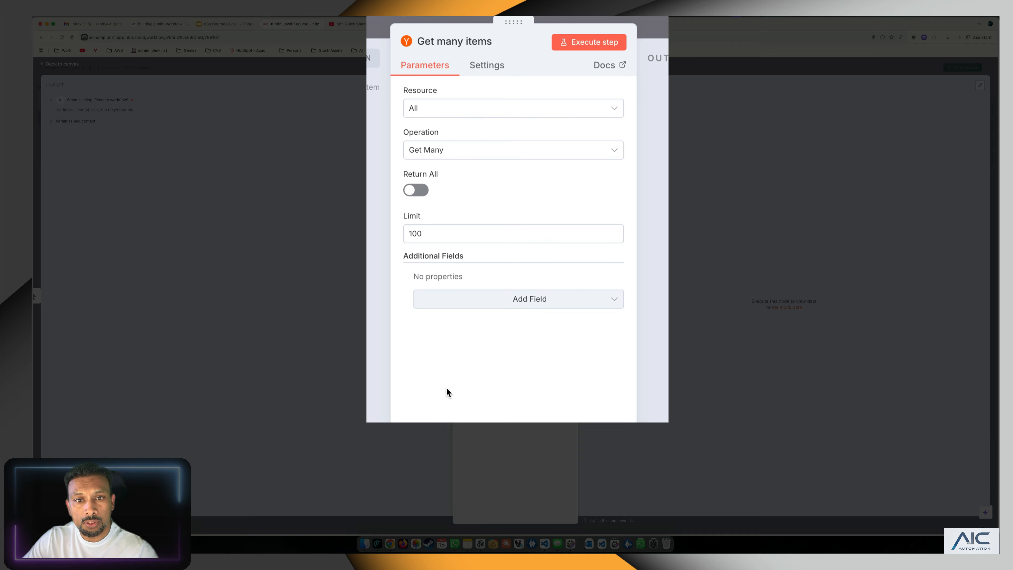
{"action": "left_click", "coordinate": [503, 112]}
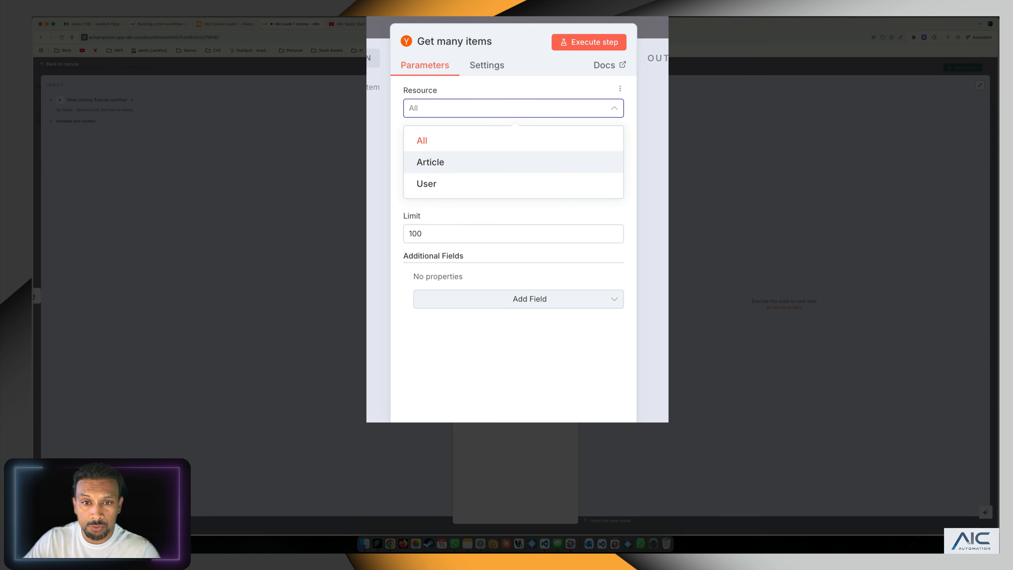
{"action": "key", "text": "Escape"}
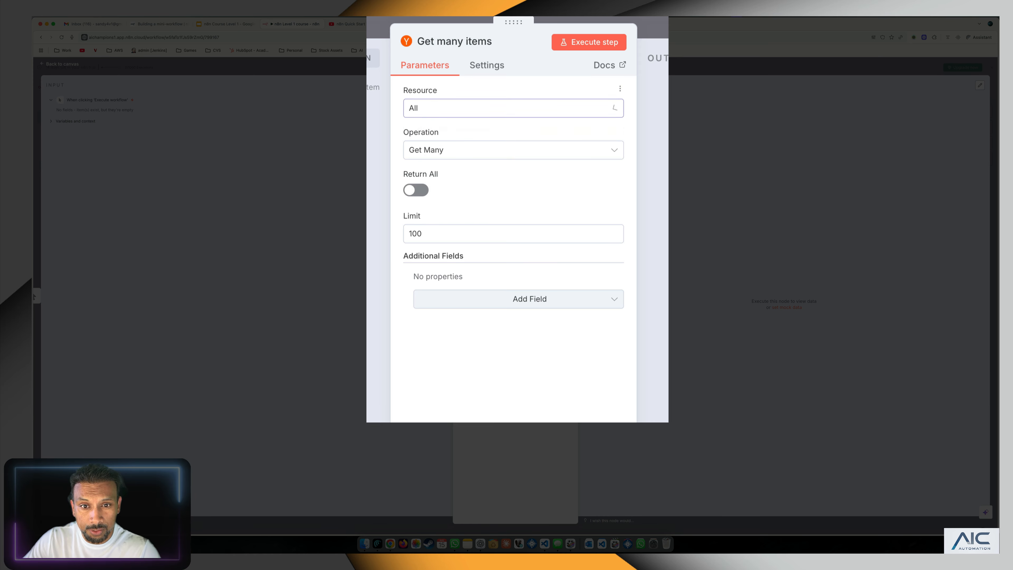
{"action": "left_click", "coordinate": [491, 328]}
{"action": "left_click", "coordinate": [475, 152]}
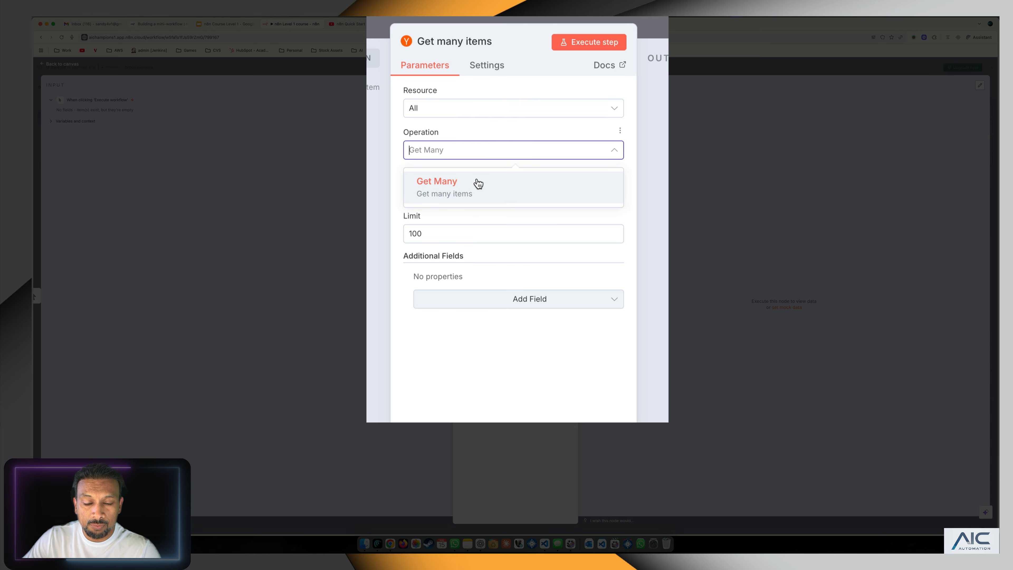
{"action": "left_click", "coordinate": [495, 395]}
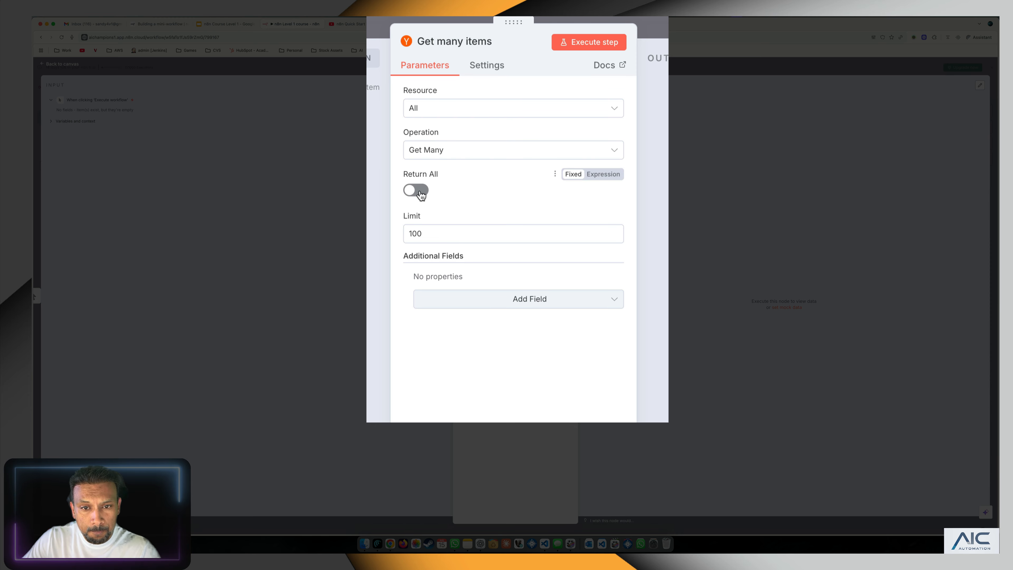
Step: Set the Get many items node's Limit to 10 and execute the step
{"action": "double_click", "coordinate": [437, 234]}
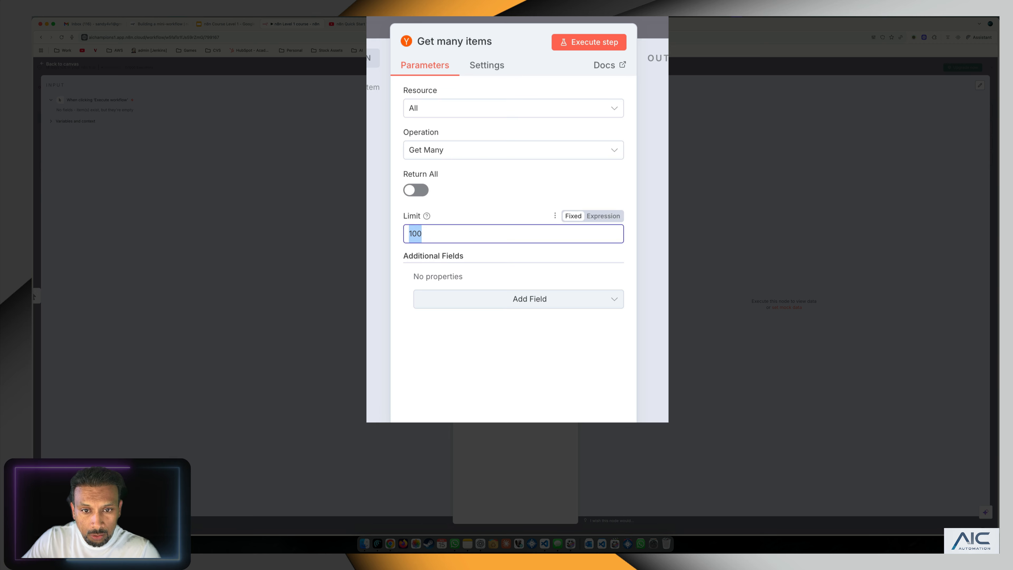
{"action": "left_click", "coordinate": [507, 363]}
{"action": "double_click", "coordinate": [429, 233]}
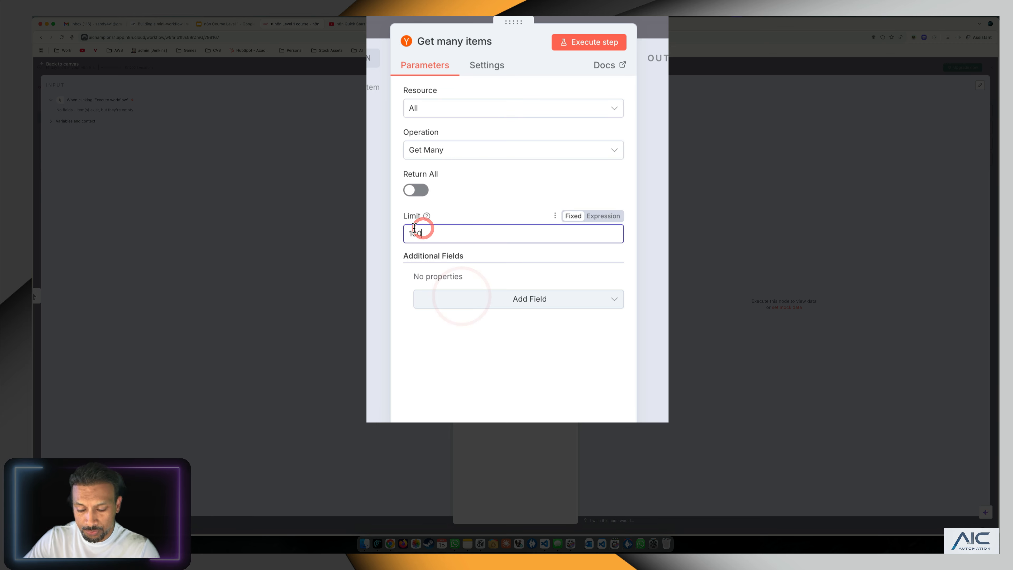
{"action": "type", "text": "10"}
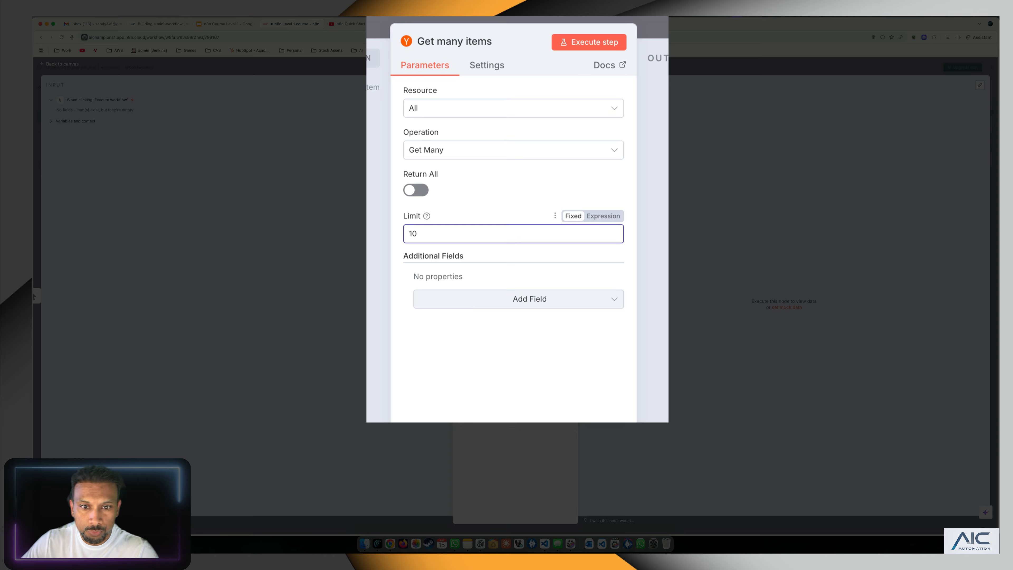
{"action": "left_click", "coordinate": [608, 39]}
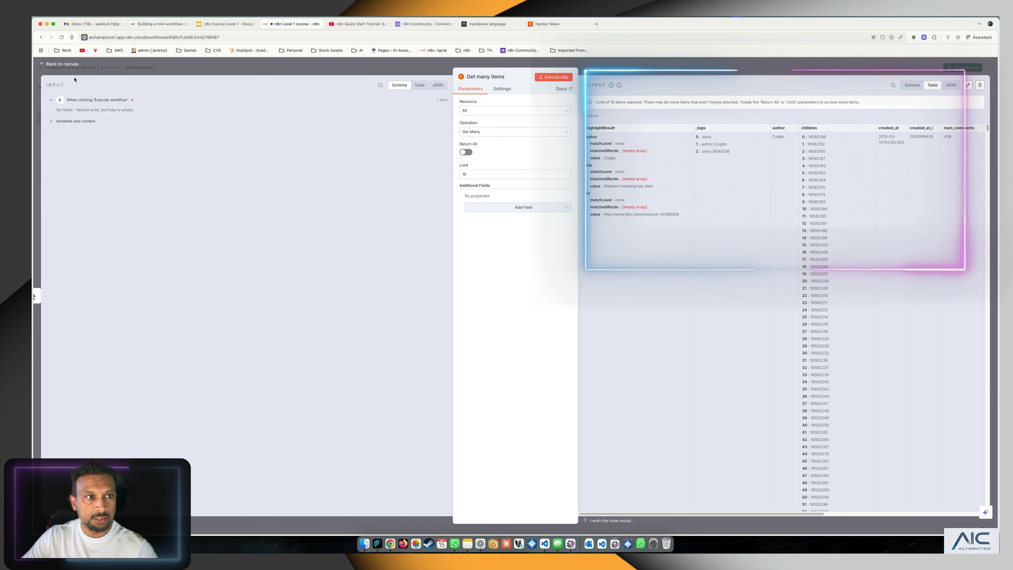
Step: Return to the workflow canvas and save the workflow with the configured Get many items node
{"action": "left_click", "coordinate": [64, 63]}
{"action": "left_click", "coordinate": [624, 183]}
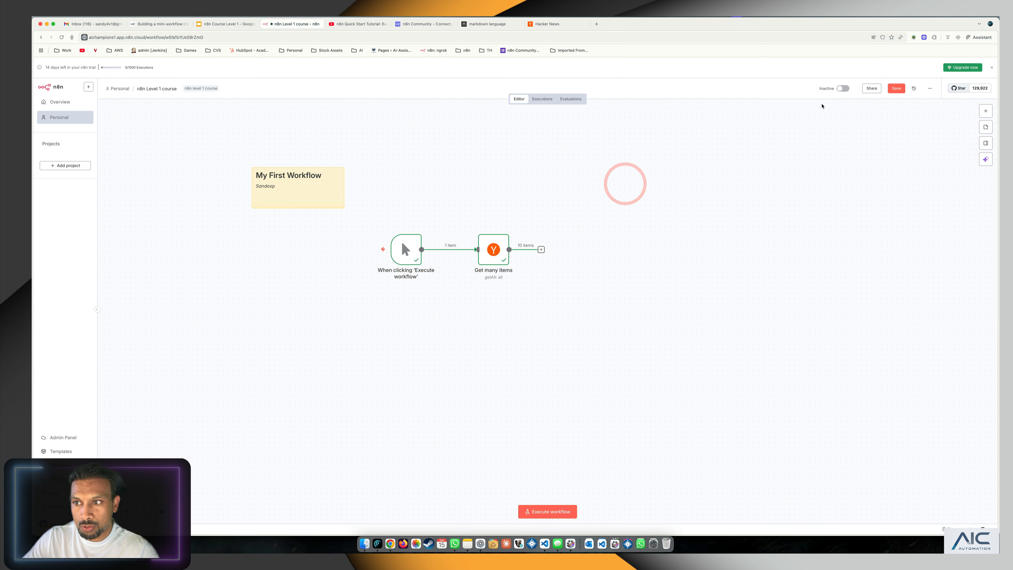
{"action": "left_click", "coordinate": [894, 88]}
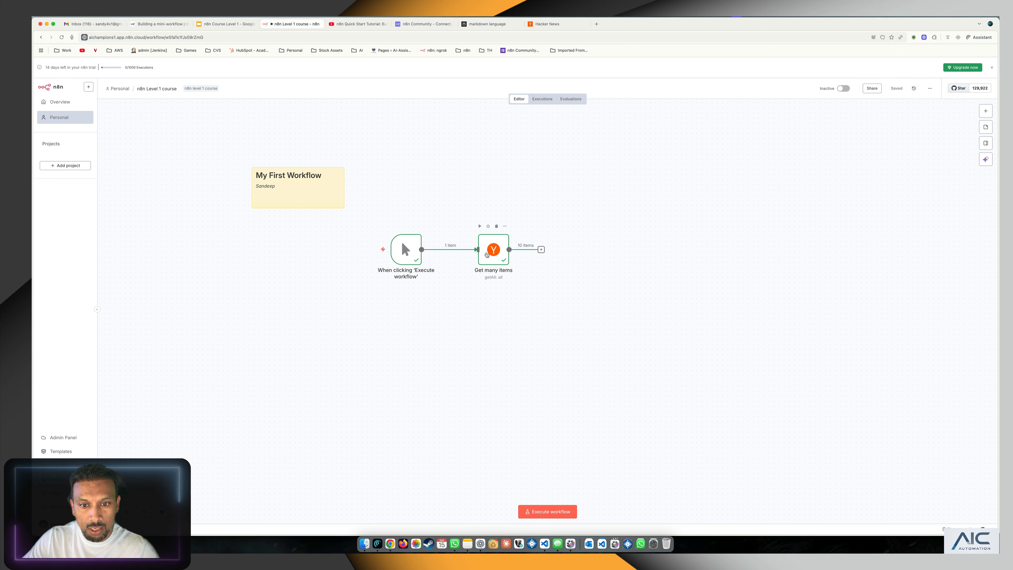
Step: Reopen the Get many items node, set its Limit to 100, and execute the step
{"action": "left_click", "coordinate": [486, 254]}
{"action": "double_click", "coordinate": [486, 254]}
{"action": "left_click", "coordinate": [472, 173]}
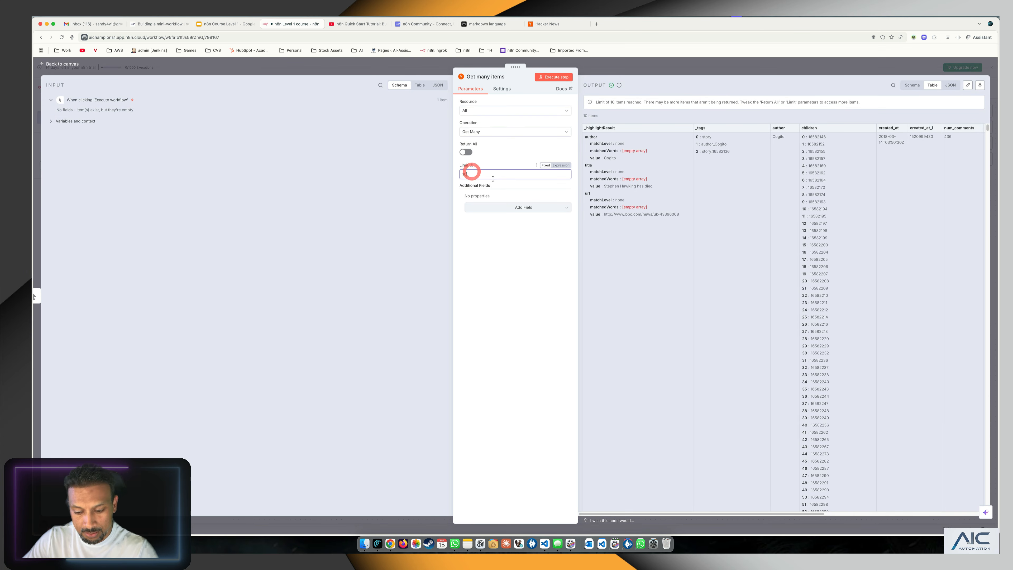
{"action": "type", "text": "0"}
{"action": "left_click", "coordinate": [520, 245]}
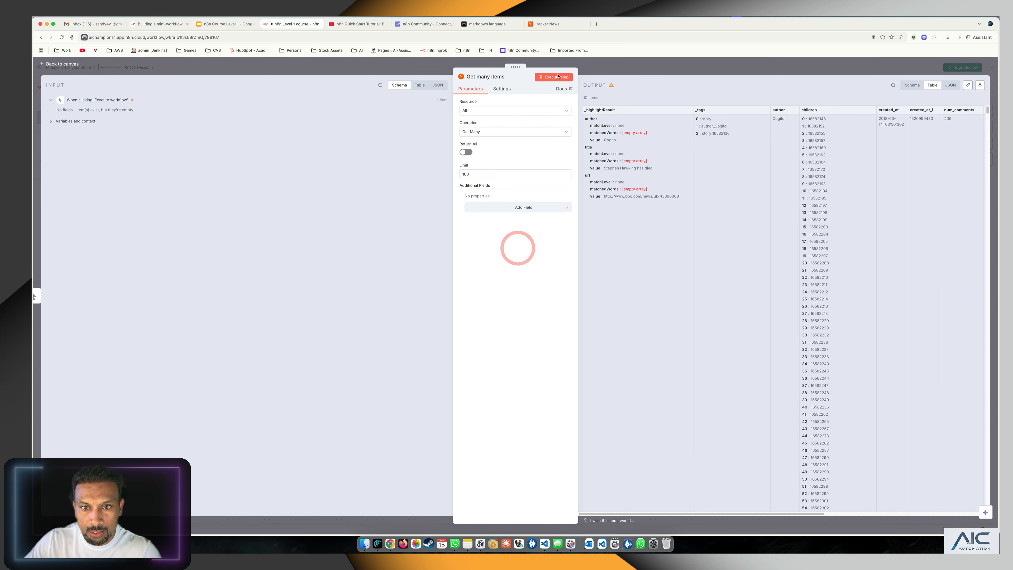
{"action": "left_click", "coordinate": [553, 76]}
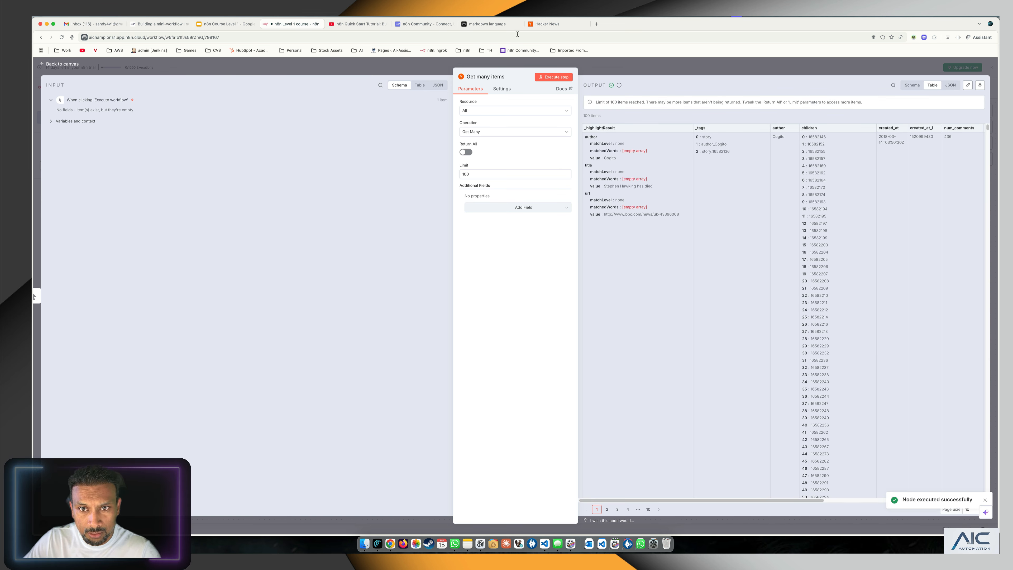
Step: Switch to the Hacker News website and look over its address and front-page article list
{"action": "left_click", "coordinate": [550, 23]}
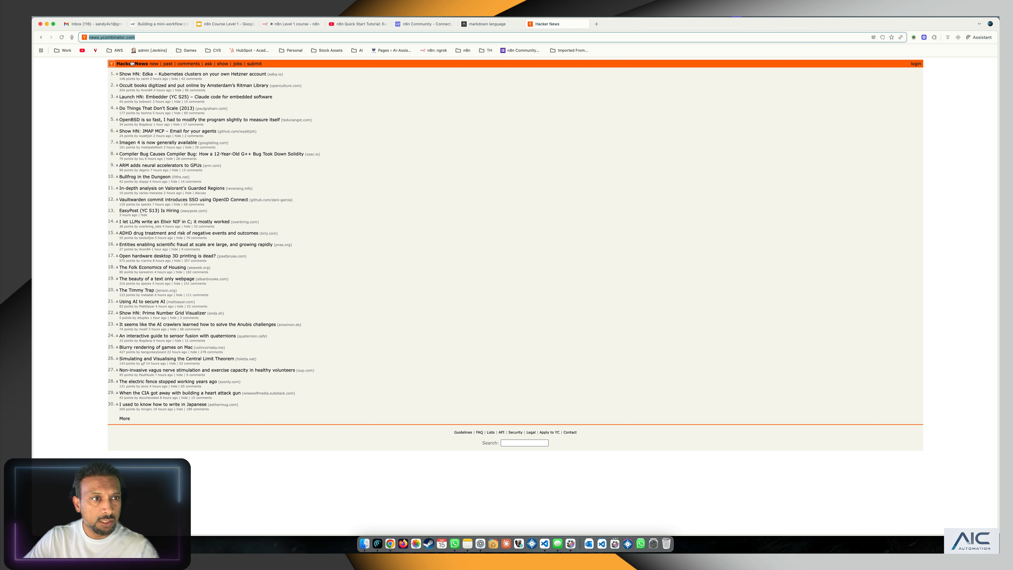
{"action": "left_click", "coordinate": [194, 38]}
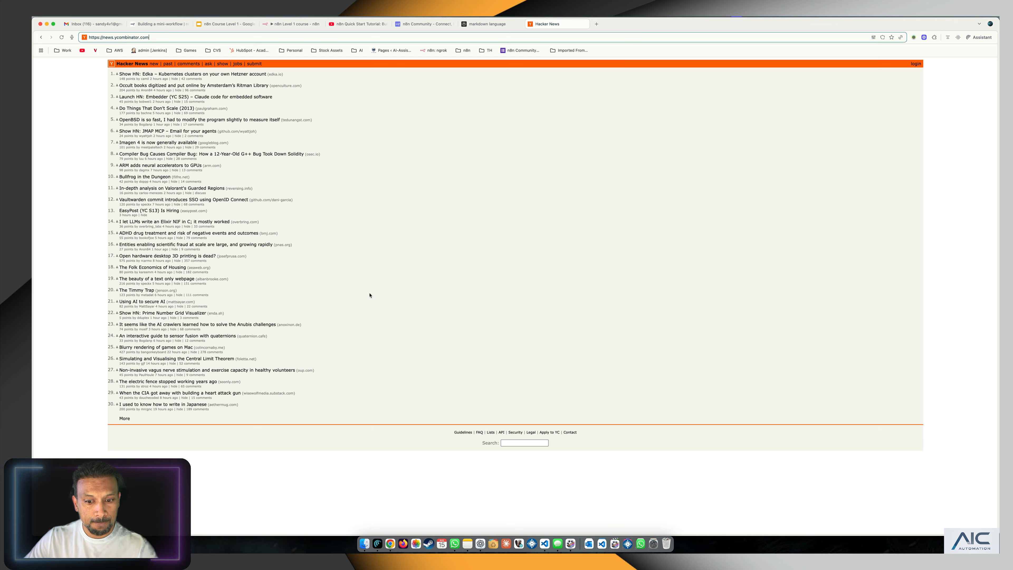
{"action": "left_click", "coordinate": [490, 481]}
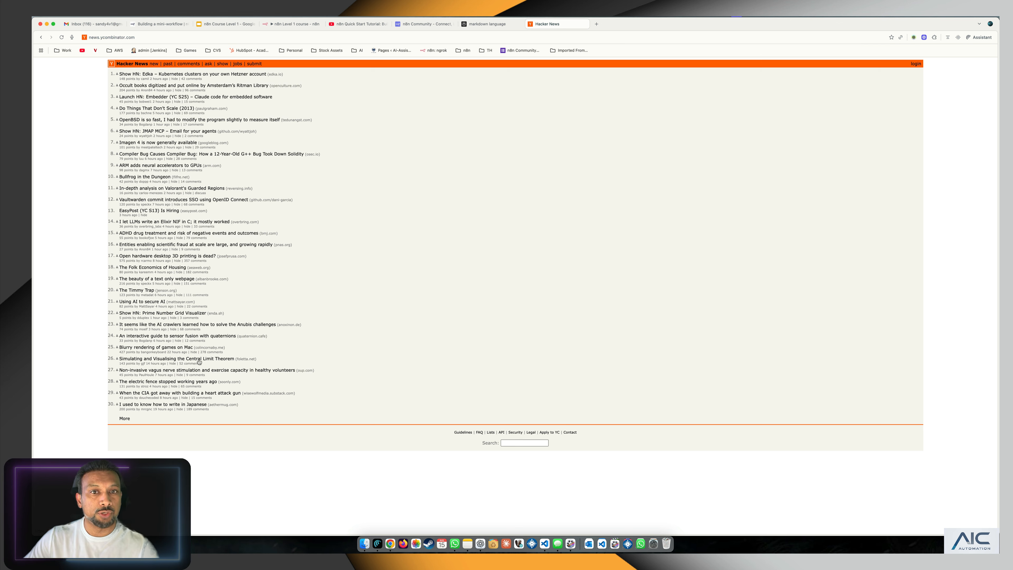
Step: Back in n8n, add the Keyword additional field with the value "automation" and execute the step
{"action": "left_click", "coordinate": [294, 23]}
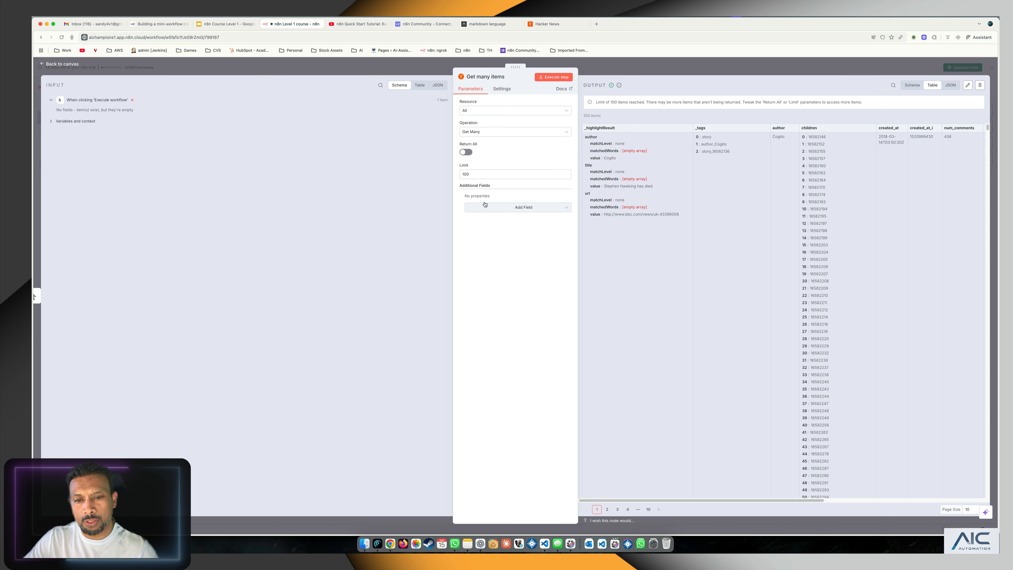
{"action": "left_click", "coordinate": [499, 210]}
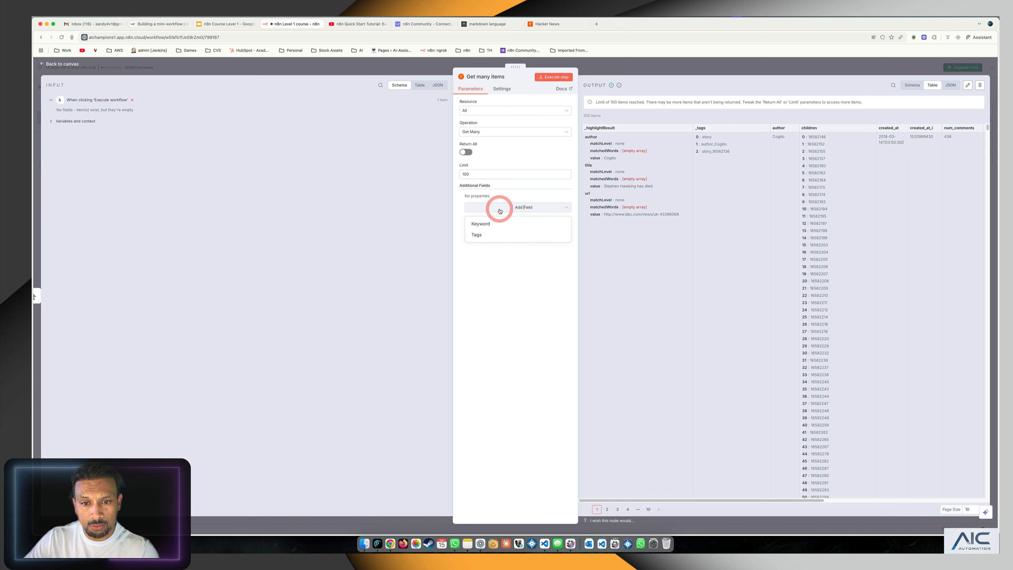
{"action": "left_click", "coordinate": [495, 225]}
{"action": "left_click", "coordinate": [494, 205]}
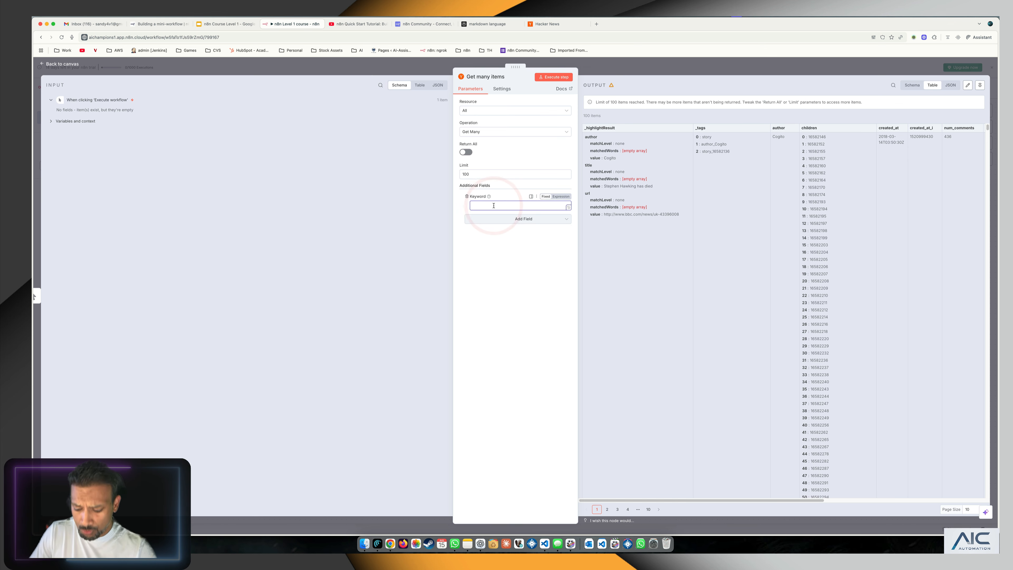
{"action": "type", "text": "automation"}
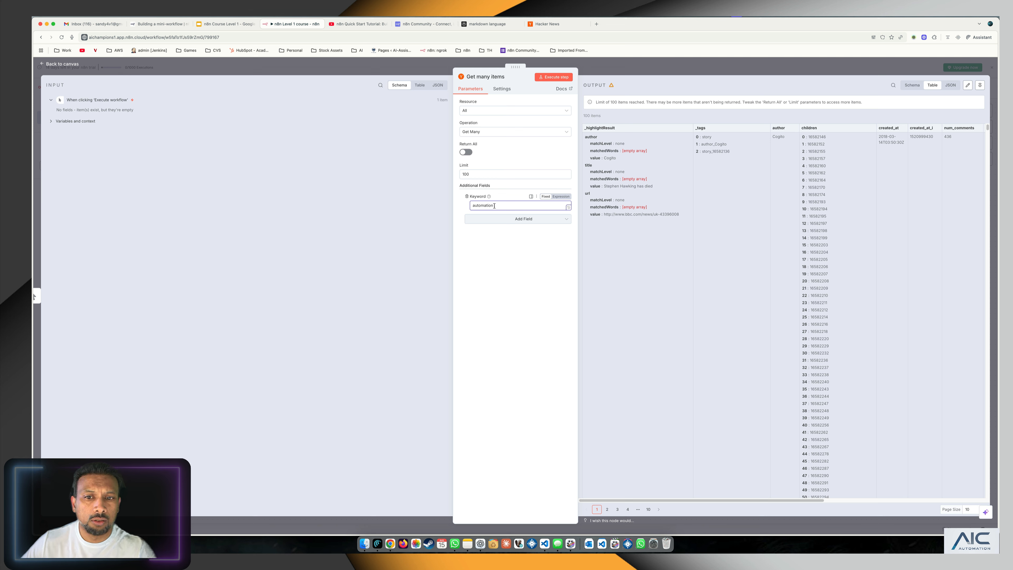
{"action": "left_click", "coordinate": [549, 77]}
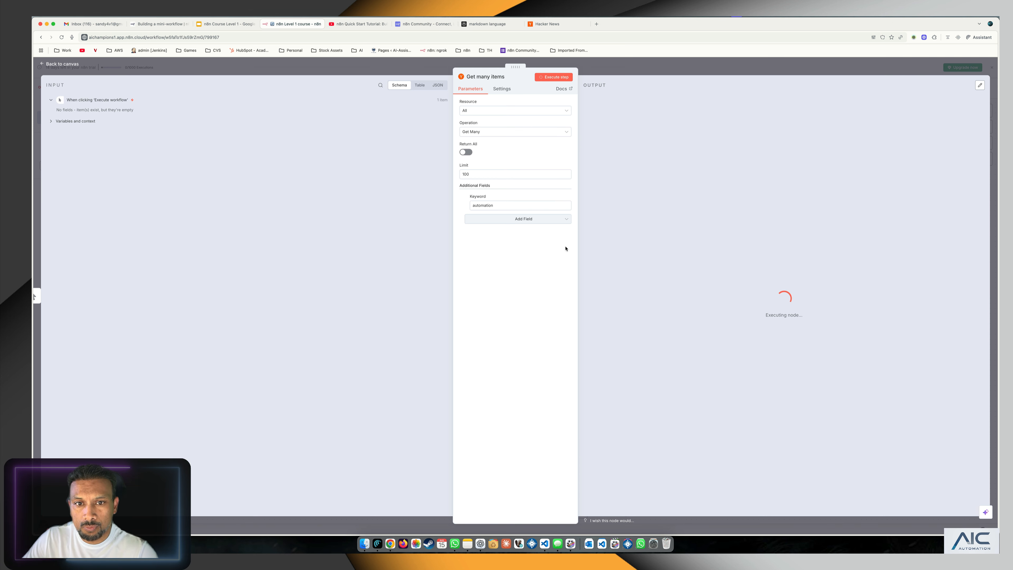
Step: Reduce the Limit to 10 and execute the step again with the automation keyword
{"action": "left_click", "coordinate": [482, 175]}
{"action": "key", "text": "BackSpace"}
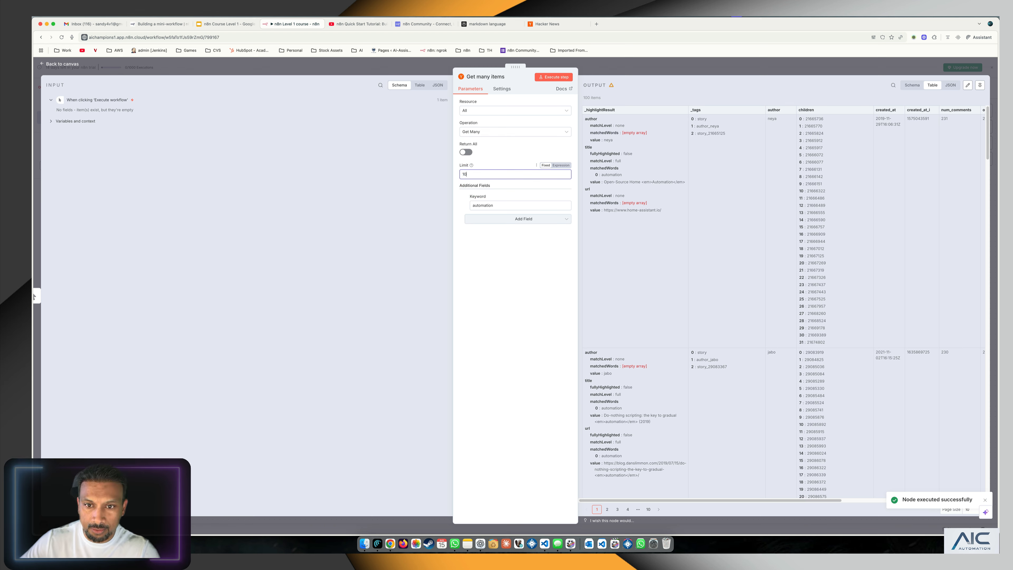
{"action": "left_click", "coordinate": [543, 77]}
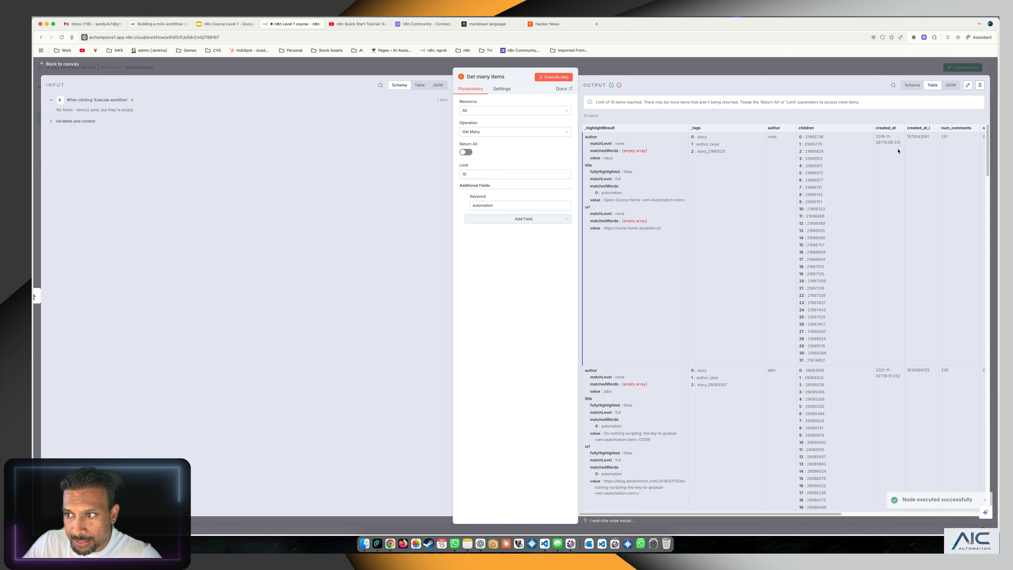
Step: Compare the node output in the Schema, Table and JSON views, ending in the Table view
{"action": "left_click", "coordinate": [911, 85]}
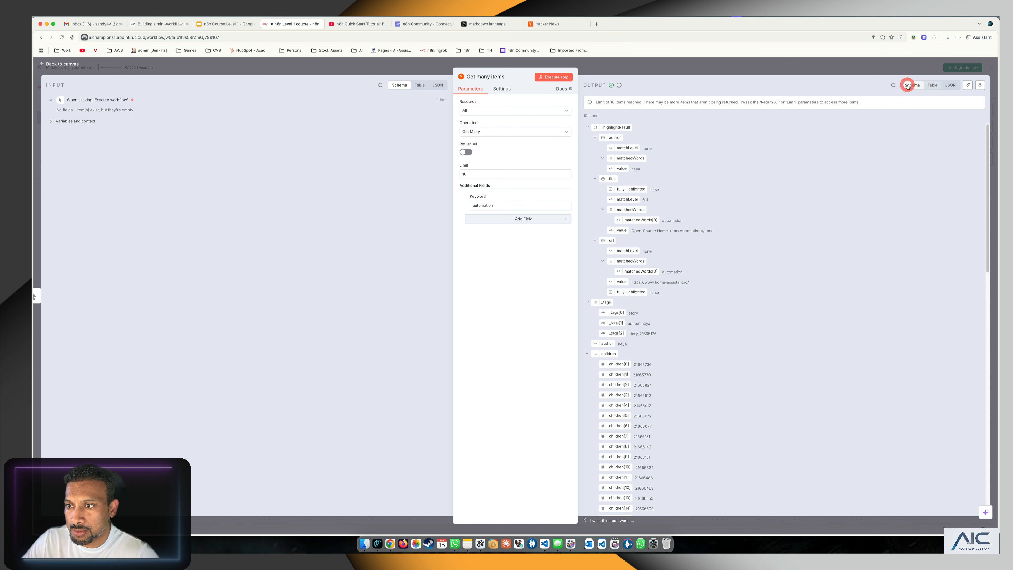
{"action": "left_click", "coordinate": [934, 84]}
{"action": "left_click", "coordinate": [949, 86]}
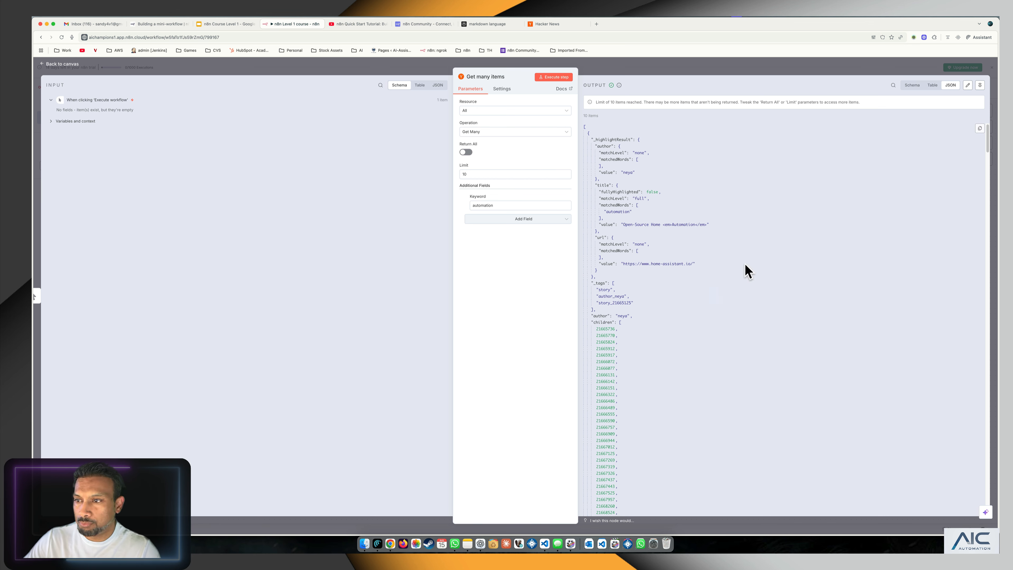
{"action": "left_click", "coordinate": [932, 86]}
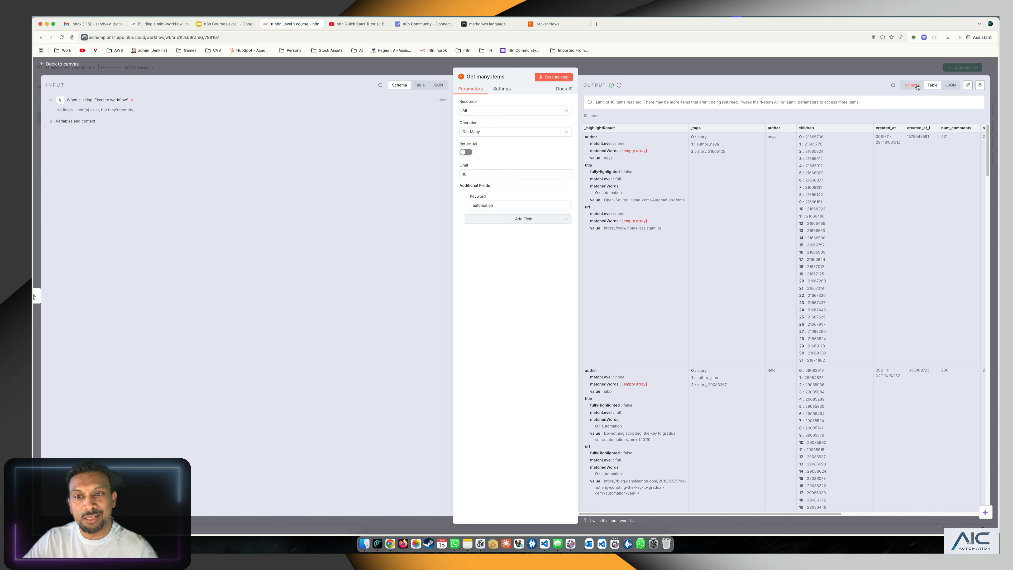
Step: Read the item-limit notice above the output and the URL value of the first result
{"action": "left_click_drag", "start_coordinate": [599, 102], "coordinate": [640, 104]}
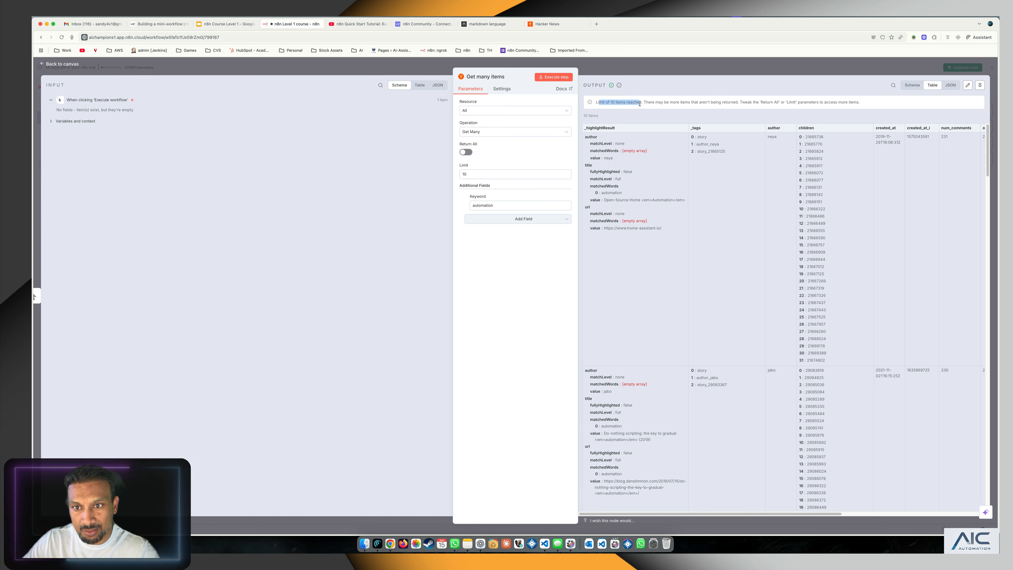
{"action": "left_click", "coordinate": [649, 102]}
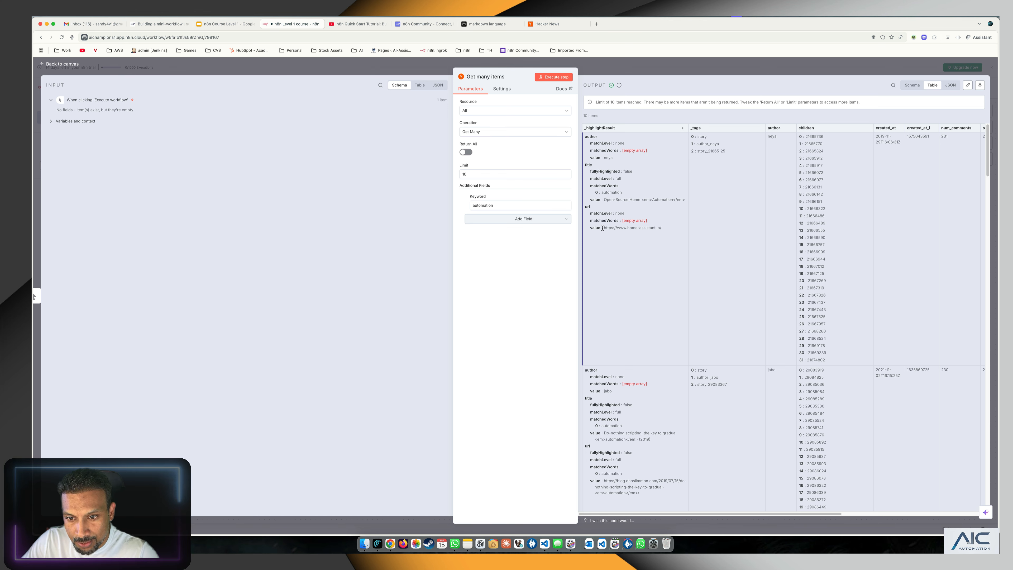
{"action": "mouse_move", "coordinate": [603, 228]}
{"action": "left_mouse_down"}
{"action": "mouse_move", "coordinate": [658, 227]}
{"action": "mouse_move", "coordinate": [621, 225]}
{"action": "left_mouse_up"}
{"action": "left_click", "coordinate": [625, 226]}
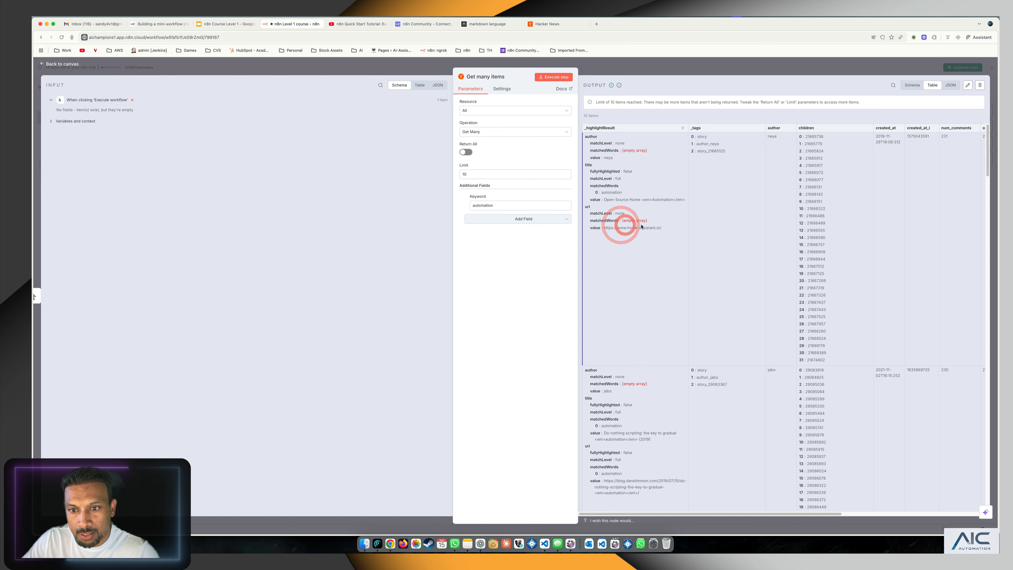
Step: Switch to the Hacker News website and search it for "automation"
{"action": "left_click", "coordinate": [550, 25]}
{"action": "left_click", "coordinate": [514, 440]}
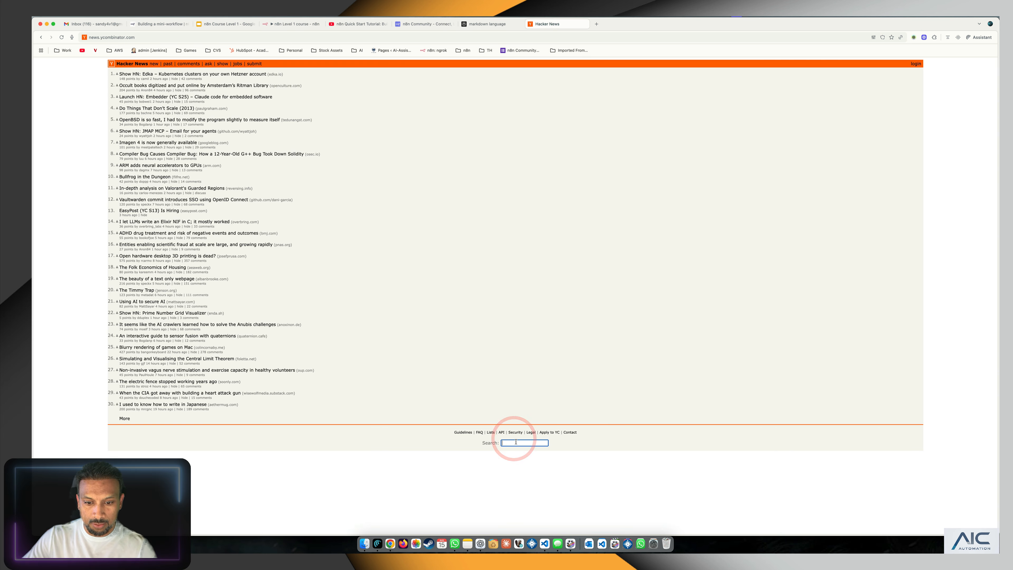
{"action": "type", "text": "automation"}
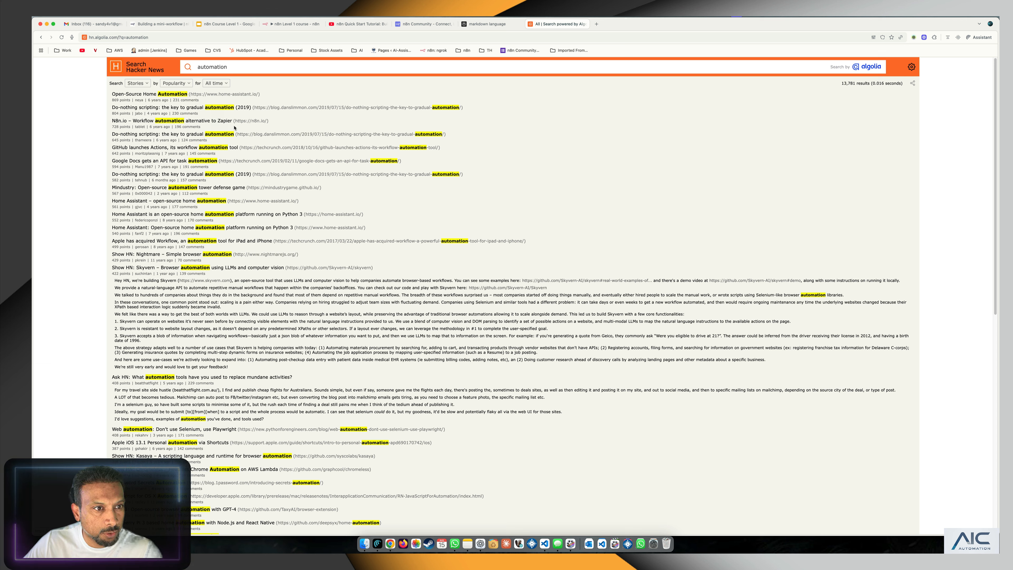
Step: Return to n8n and check the second and third results' title and URL values in the output table
{"action": "left_click", "coordinate": [289, 23]}
{"action": "scroll", "coordinate": [663, 340], "scroll_direction": "down", "scroll_amount": 1}
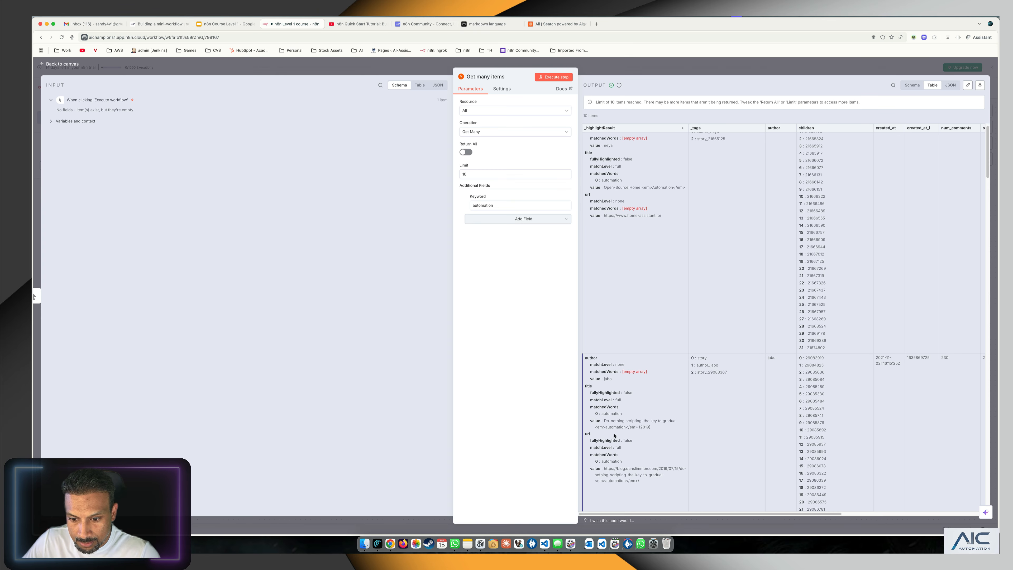
{"action": "left_click_drag", "start_coordinate": [610, 421], "coordinate": [688, 419]}
{"action": "left_click", "coordinate": [658, 423]}
{"action": "scroll", "coordinate": [659, 424], "scroll_direction": "down", "scroll_amount": 5}
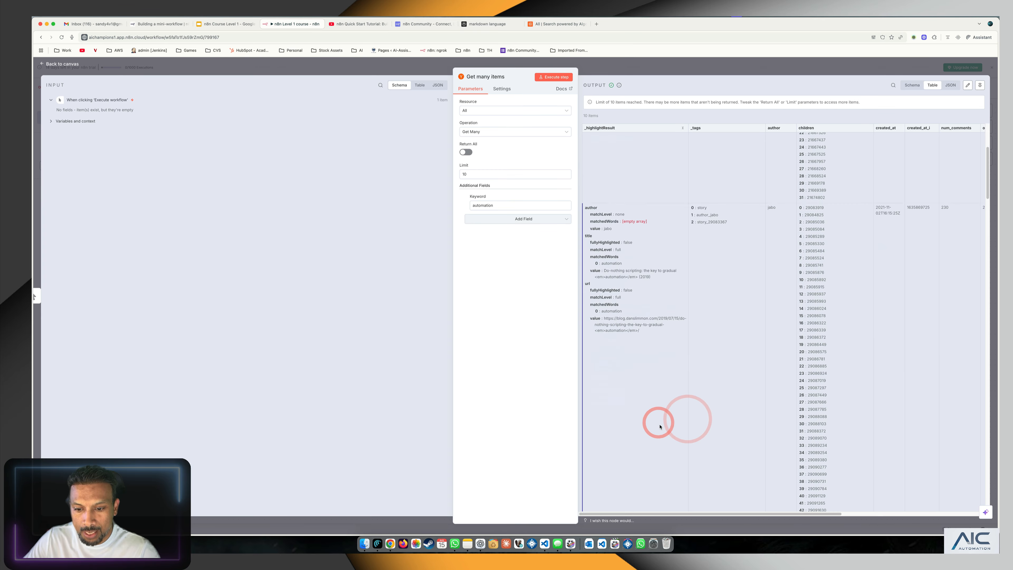
{"action": "scroll", "coordinate": [623, 322], "scroll_direction": "down", "scroll_amount": 5}
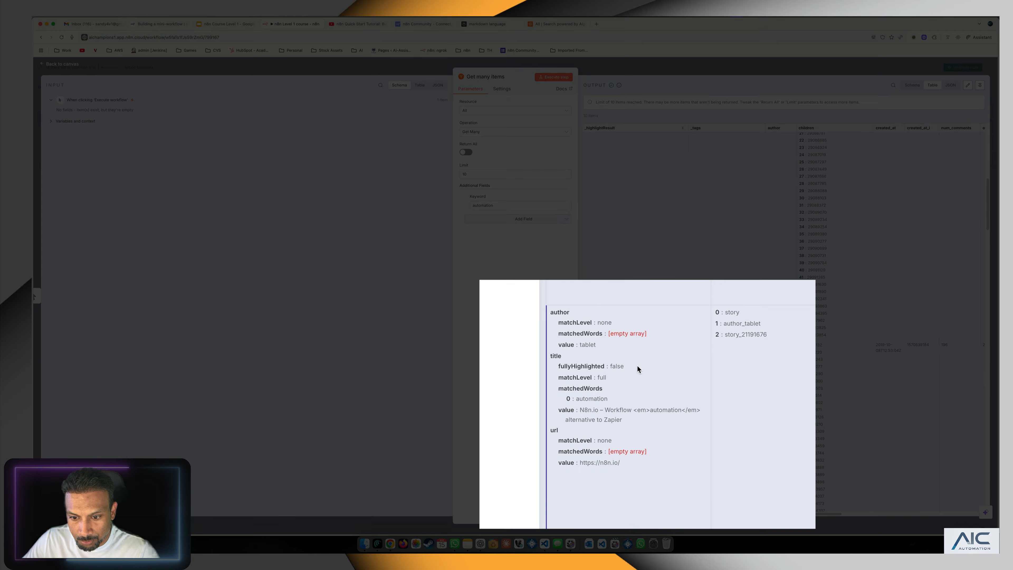
{"action": "left_click_drag", "start_coordinate": [600, 461], "coordinate": [621, 462]}
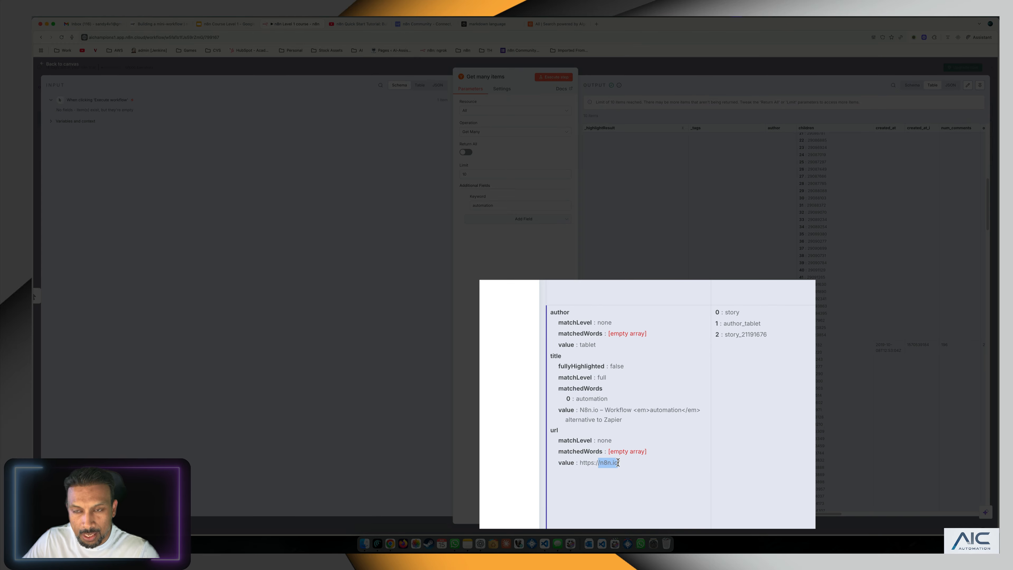
Step: Recheck the Hacker News search results, and in n8n examine the output table's remaining columns through title and url
{"action": "left_click", "coordinate": [559, 24]}
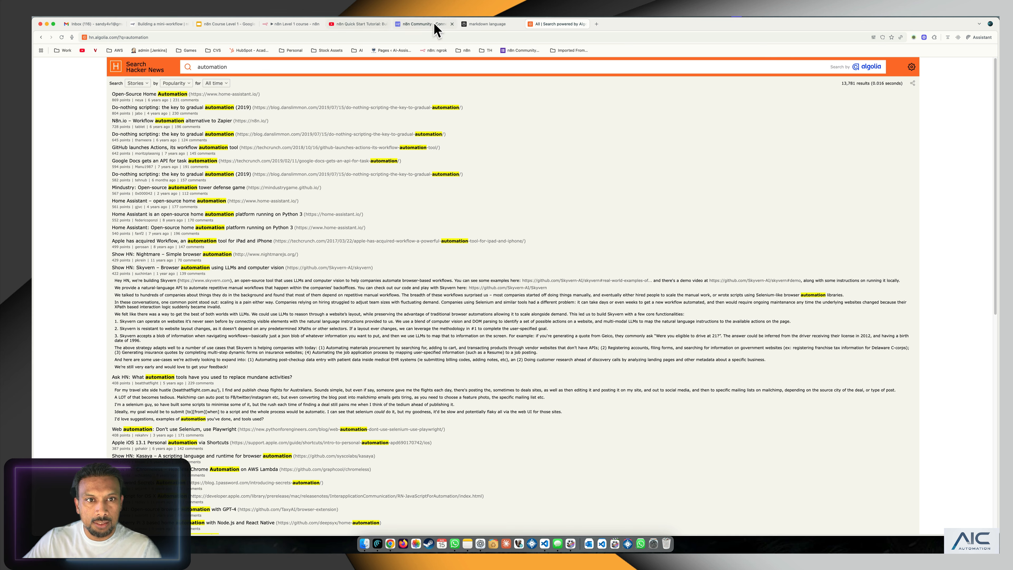
{"action": "left_click", "coordinate": [291, 24]}
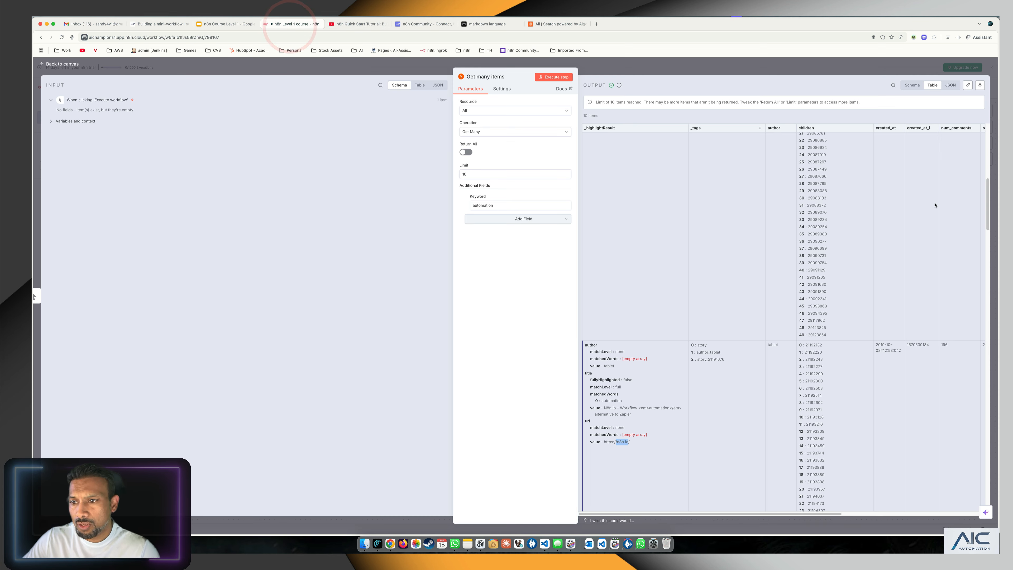
{"action": "scroll", "coordinate": [778, 280], "scroll_direction": "up", "scroll_amount": 10}
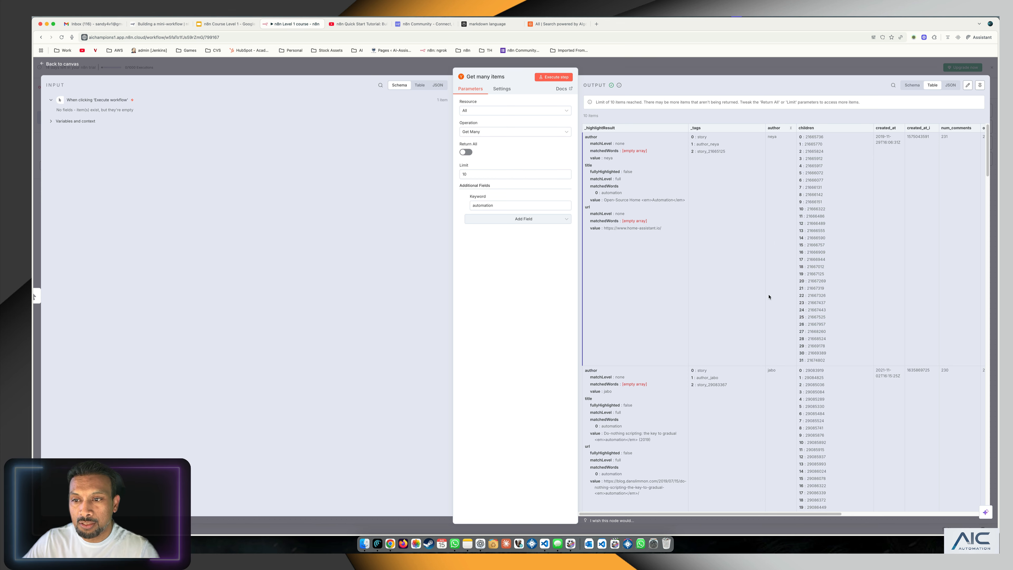
{"action": "scroll", "coordinate": [777, 439], "scroll_direction": "right", "scroll_amount": 5}
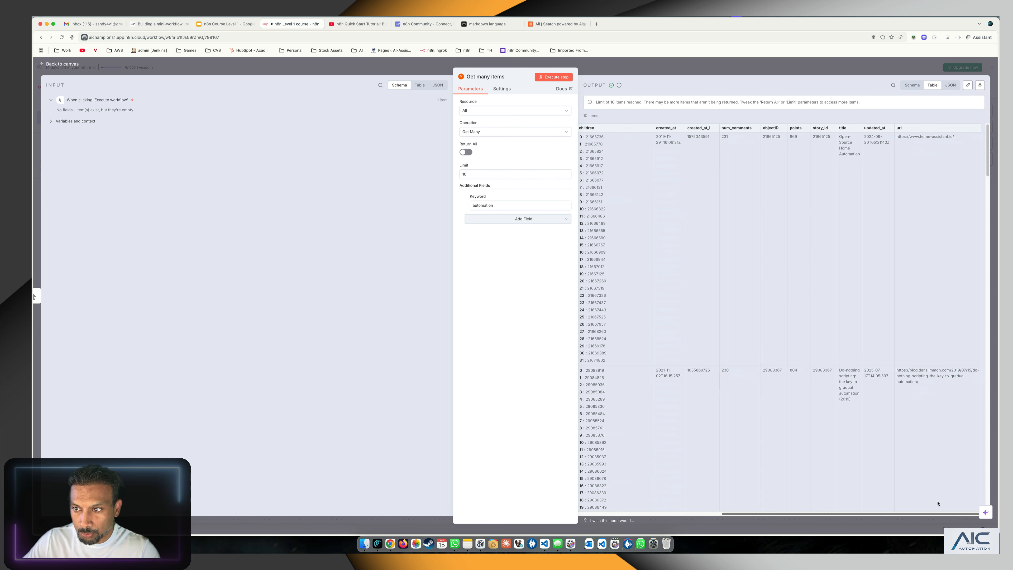
Step: Return to the first columns of the output table and view the output as JSON
{"action": "scroll", "coordinate": [678, 479], "scroll_direction": "left", "scroll_amount": 4}
{"action": "scroll", "coordinate": [565, 515], "scroll_direction": "left", "scroll_amount": 2}
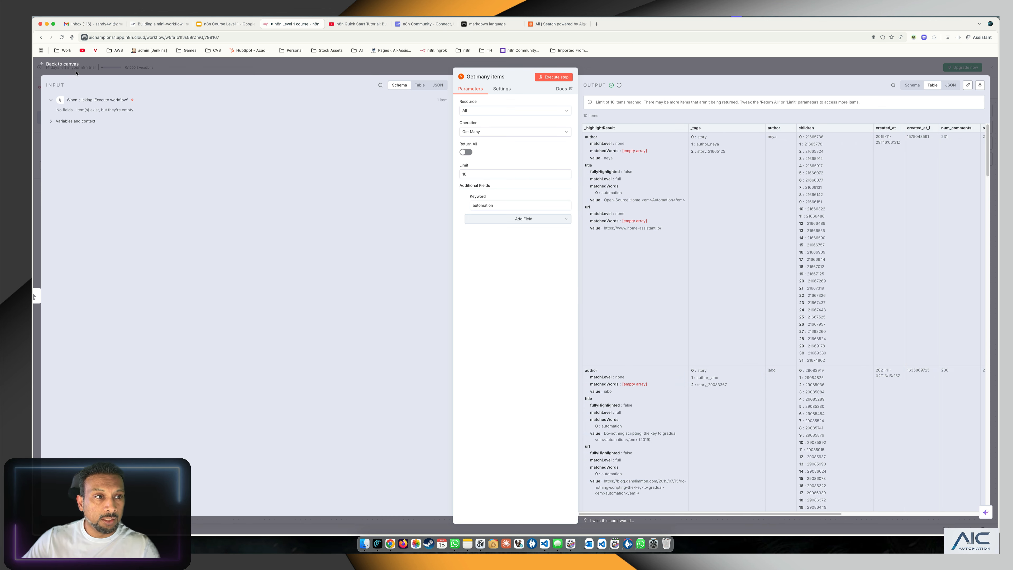
{"action": "left_click", "coordinate": [952, 90]}
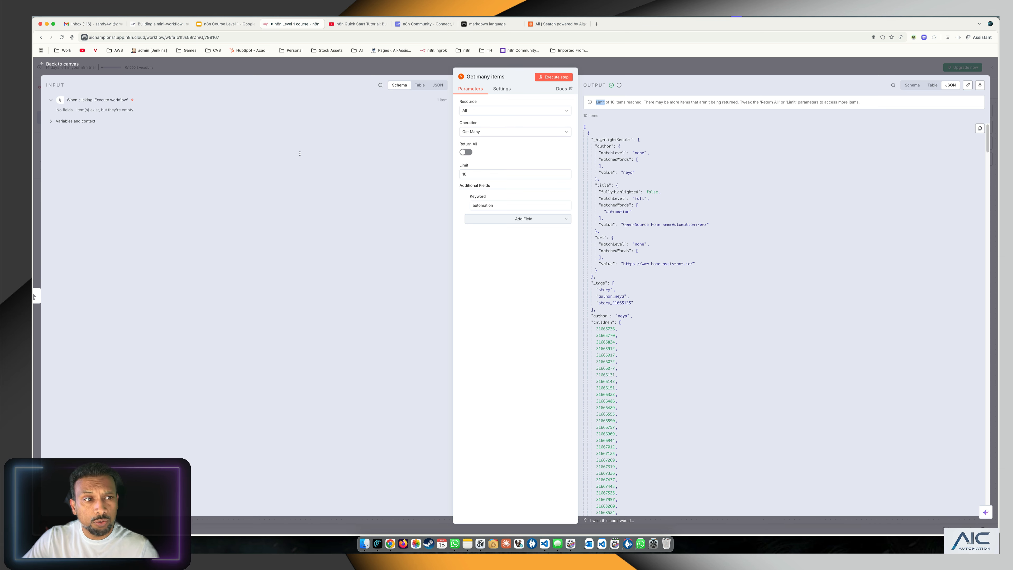
Step: Open the workflow's latest execution and try to rename its Get many items node there
{"action": "left_click", "coordinate": [64, 63]}
{"action": "left_click", "coordinate": [580, 222]}
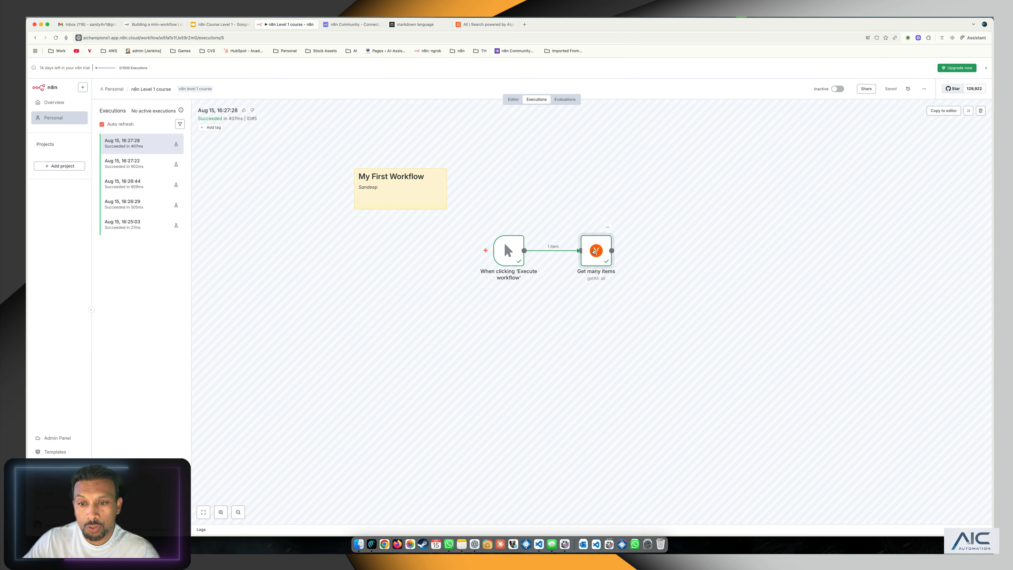
{"action": "double_click", "coordinate": [596, 251]}
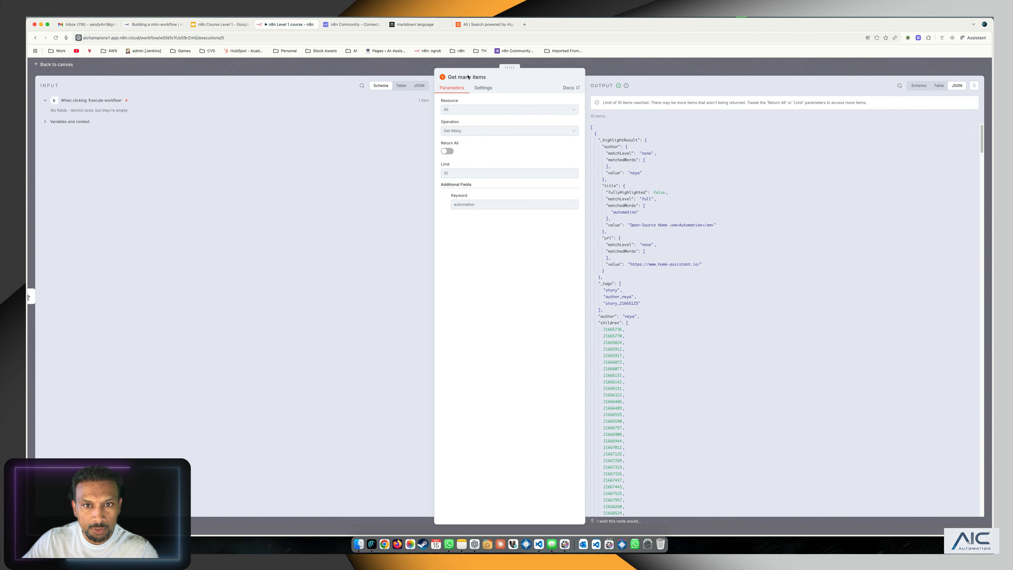
{"action": "left_click", "coordinate": [477, 77]}
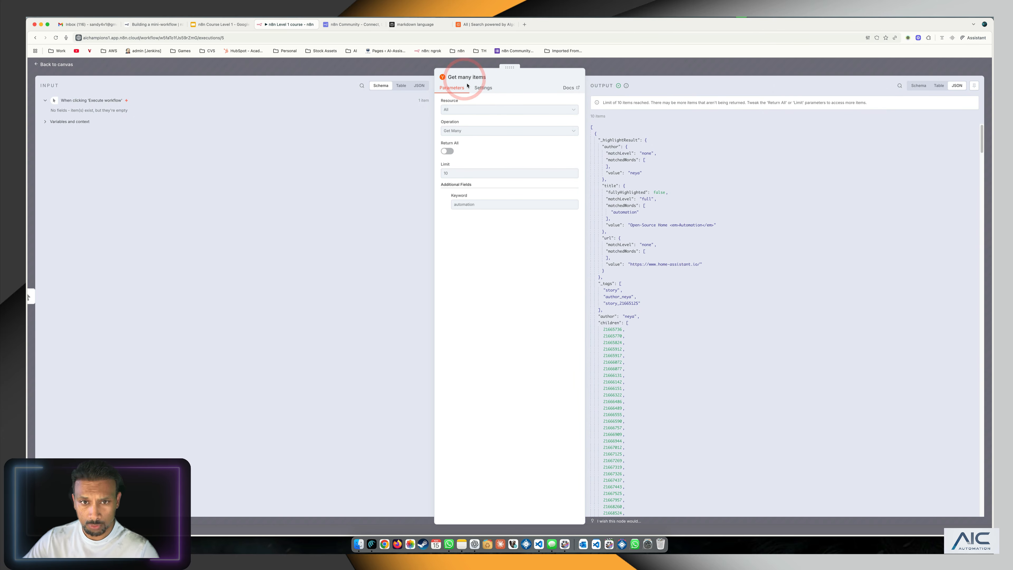
{"action": "left_click", "coordinate": [56, 64]}
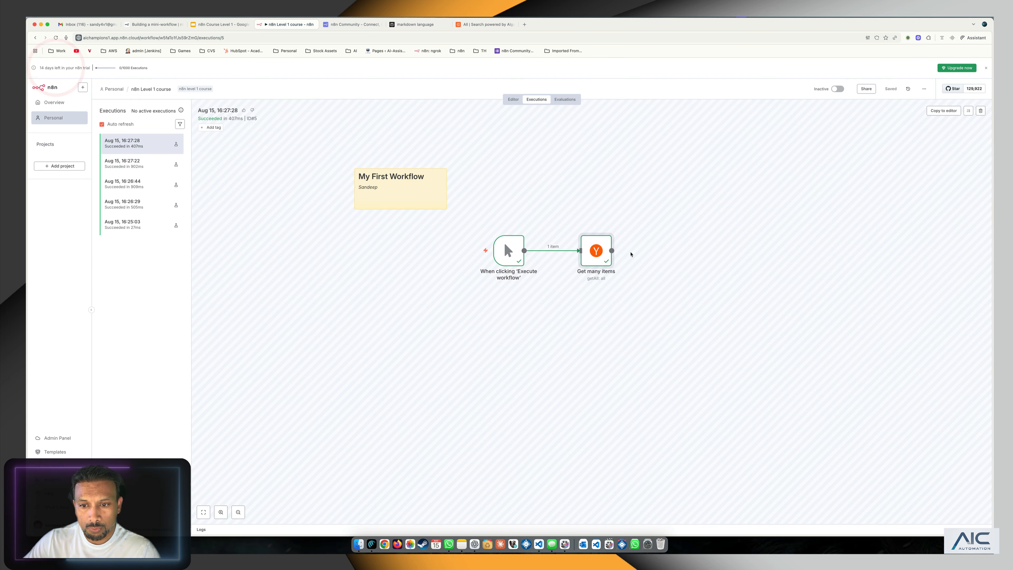
{"action": "right_click", "coordinate": [599, 243]}
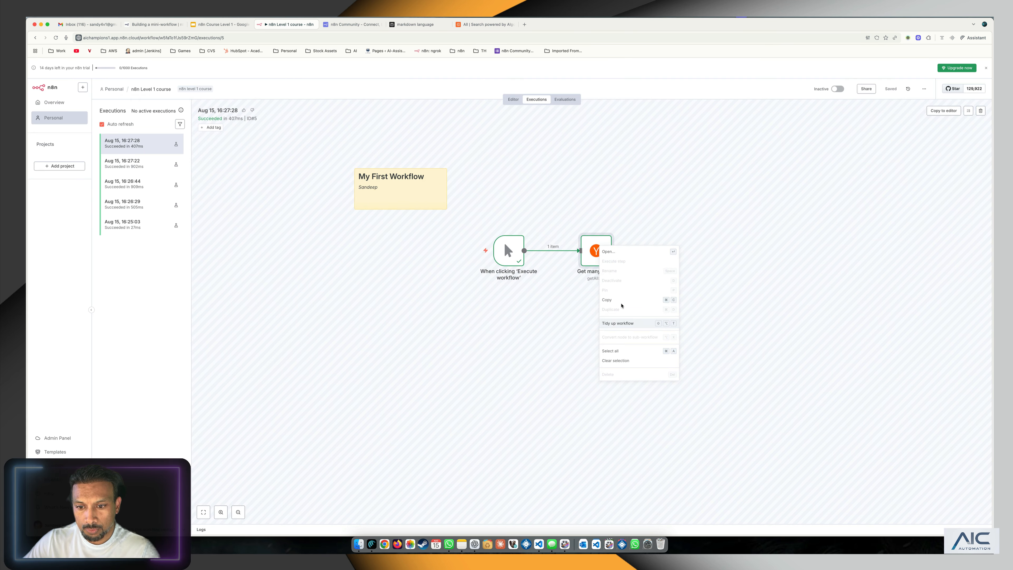
{"action": "left_click", "coordinate": [594, 248]}
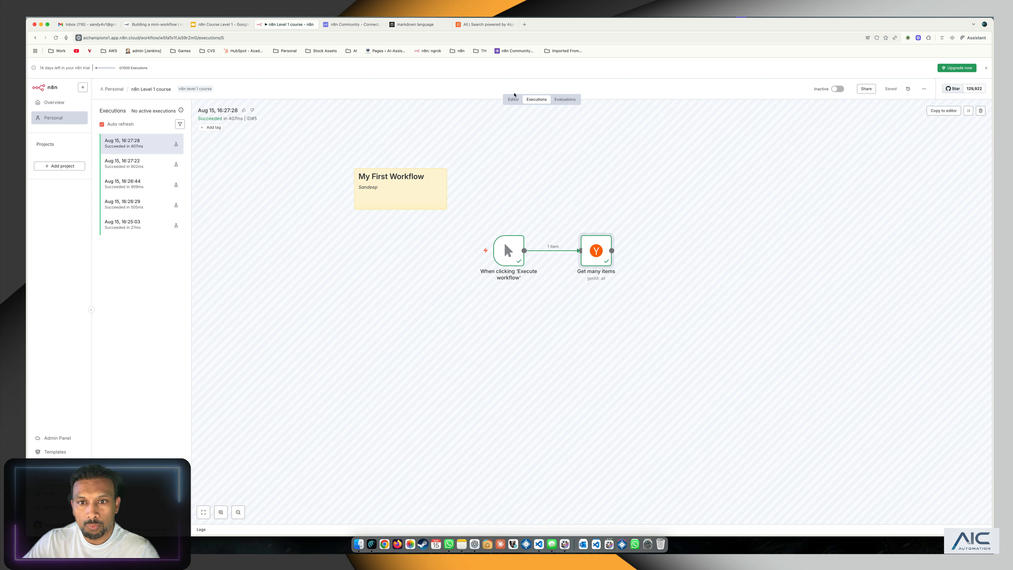
Step: In the workflow editor, rename the Get many items node to "Hacker News" and return to the canvas
{"action": "left_click", "coordinate": [515, 101]}
{"action": "double_click", "coordinate": [487, 250]}
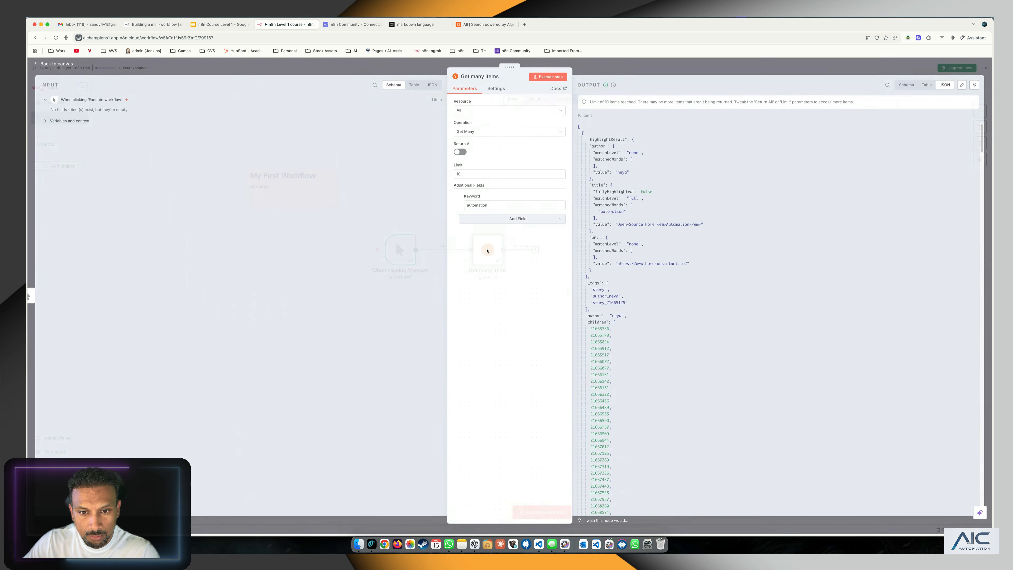
{"action": "left_click", "coordinate": [485, 77]}
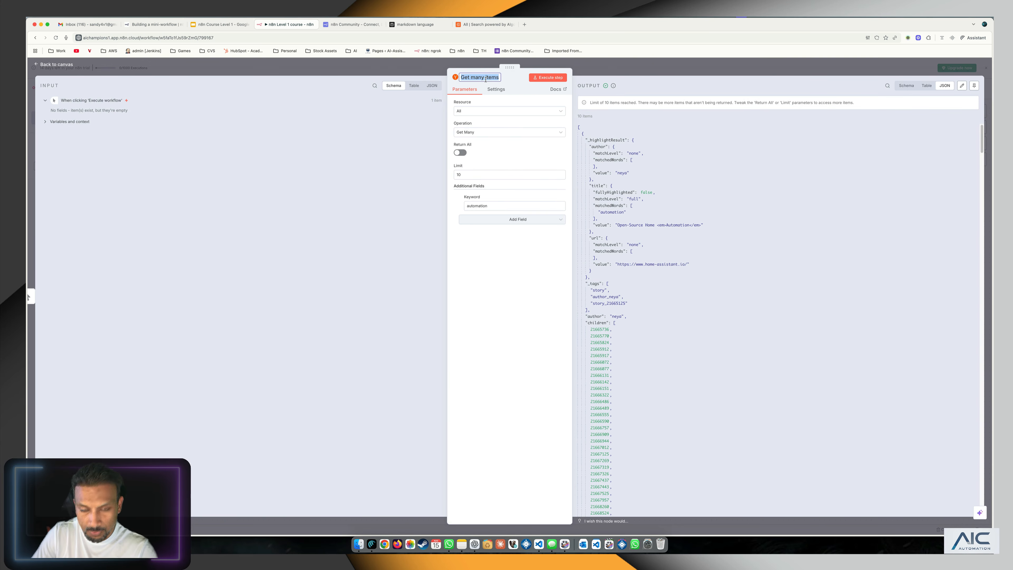
{"action": "type", "text": "Hacker"}
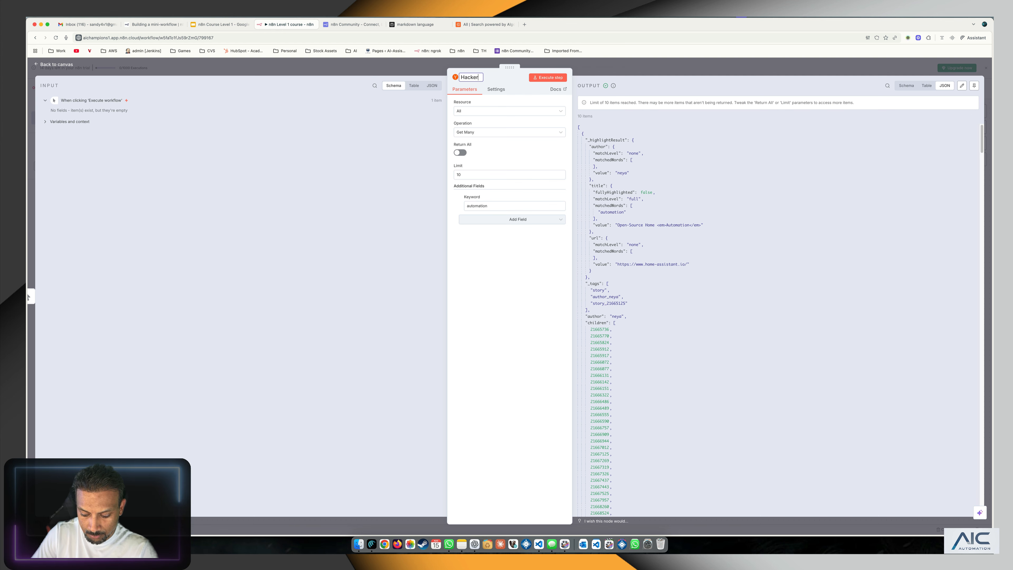
{"action": "type", "text": " News"}
{"action": "key", "text": "Return"}
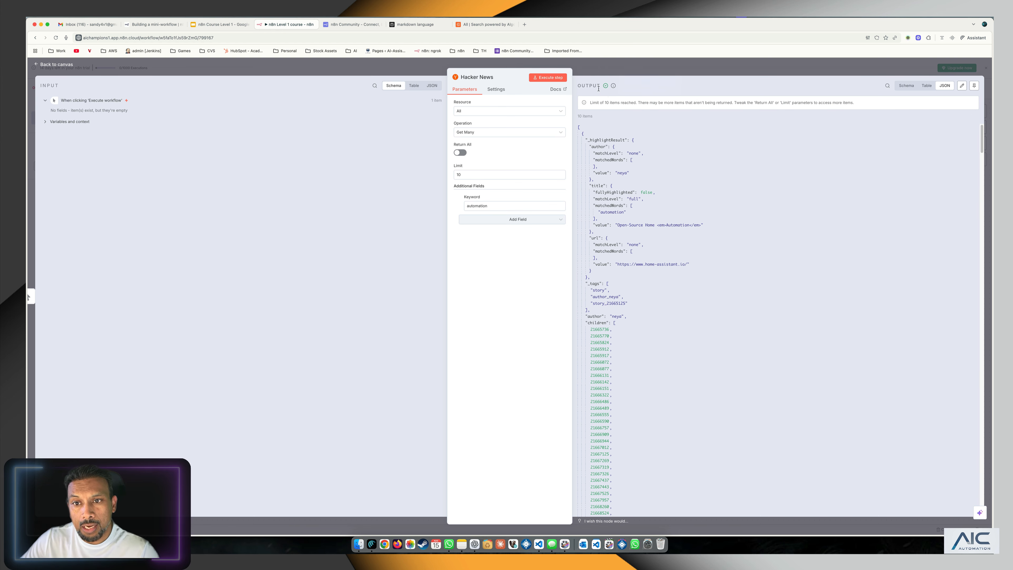
{"action": "mouse_move", "coordinate": [614, 87]}
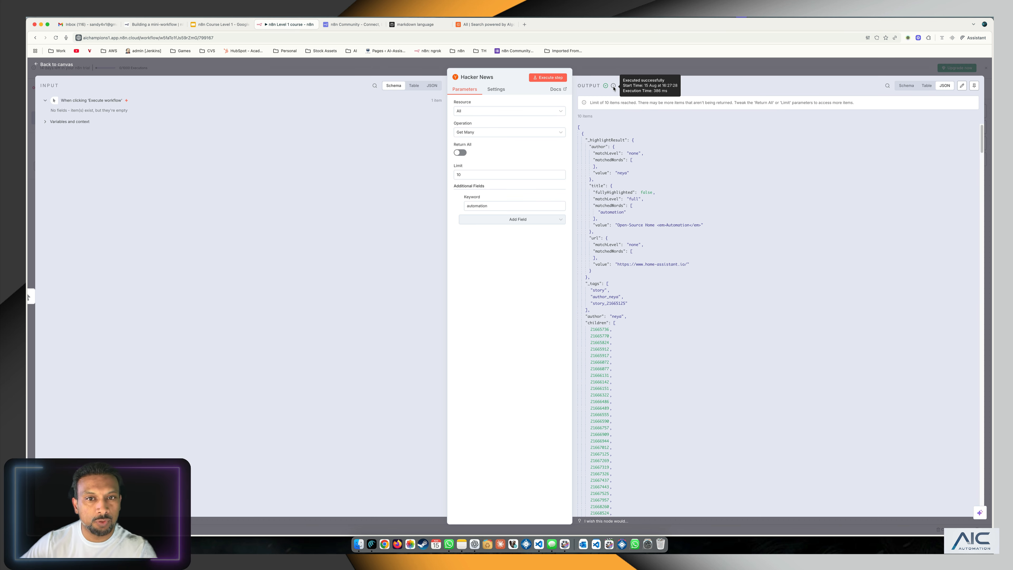
{"action": "left_click", "coordinate": [67, 66]}
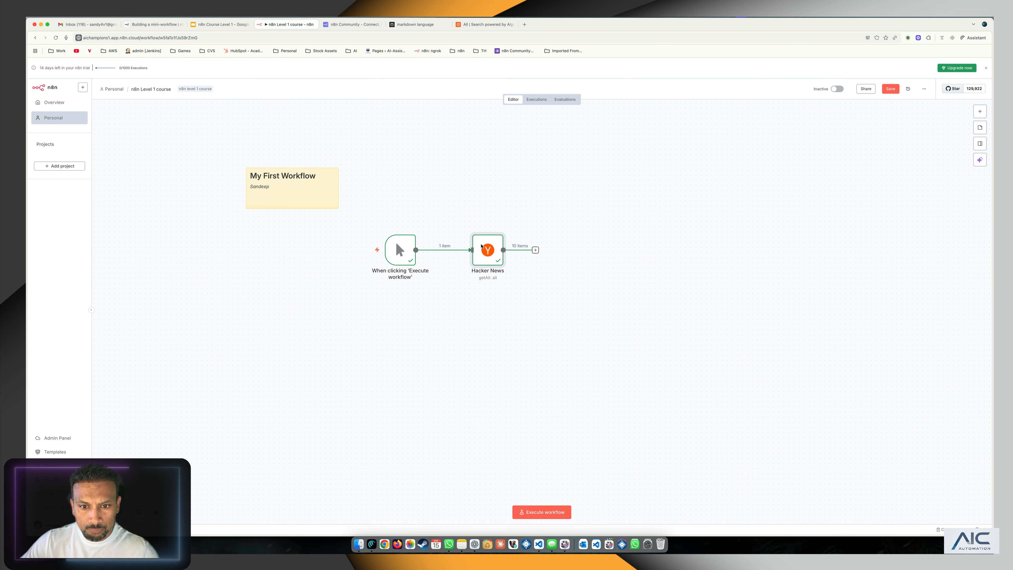
Step: In the Hacker News node's settings, toggle Retry On Fail on and back off and review the On Error options
{"action": "double_click", "coordinate": [488, 247]}
{"action": "left_click", "coordinate": [496, 89]}
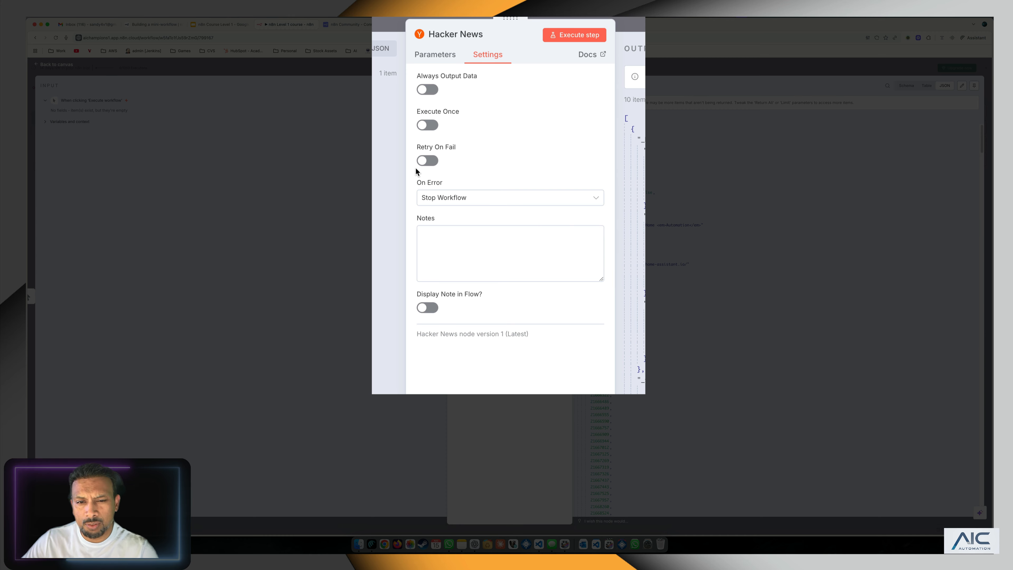
{"action": "left_click", "coordinate": [428, 161]}
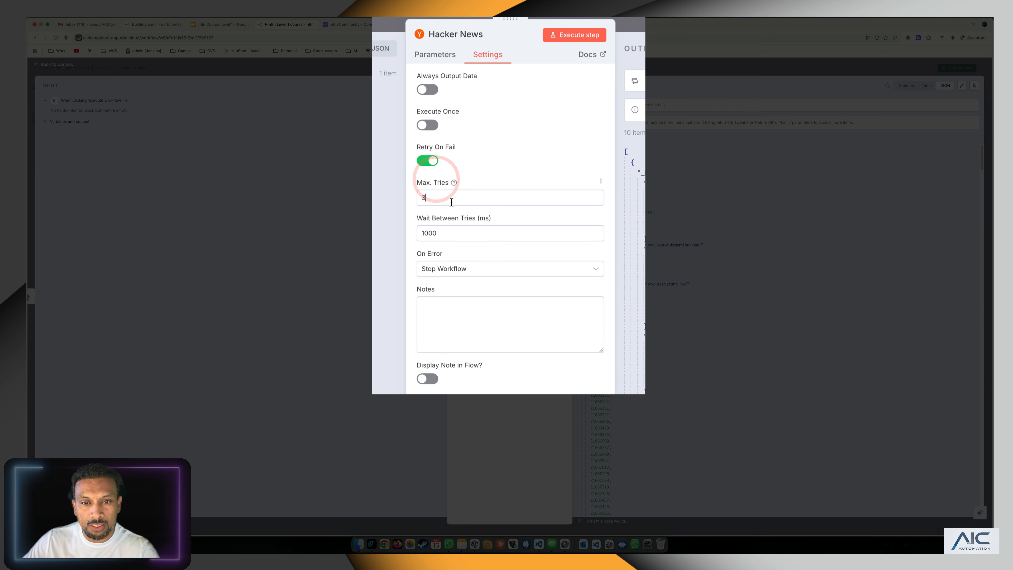
{"action": "left_click_drag", "start_coordinate": [416, 199], "coordinate": [487, 197]}
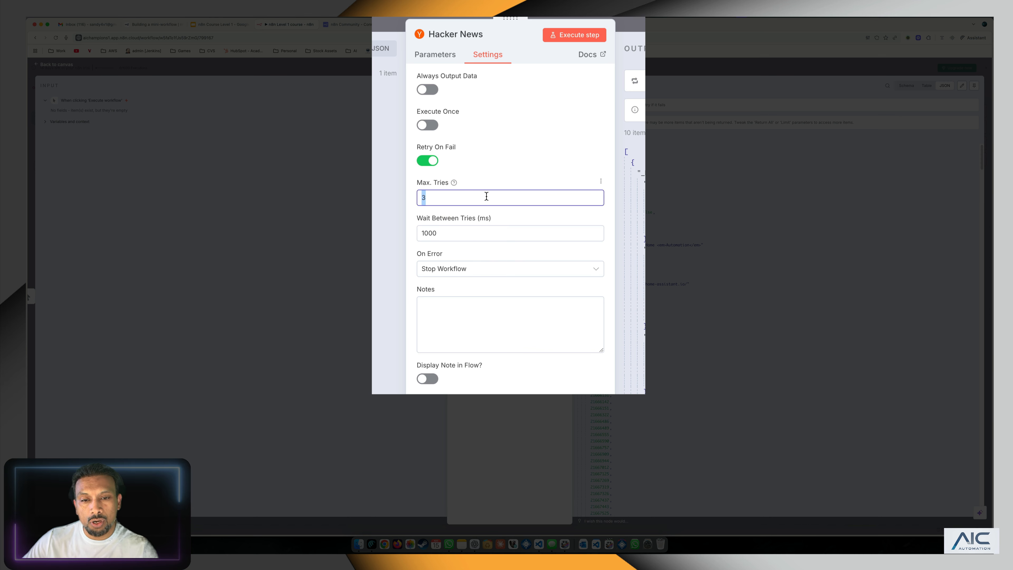
{"action": "left_click", "coordinate": [433, 164]}
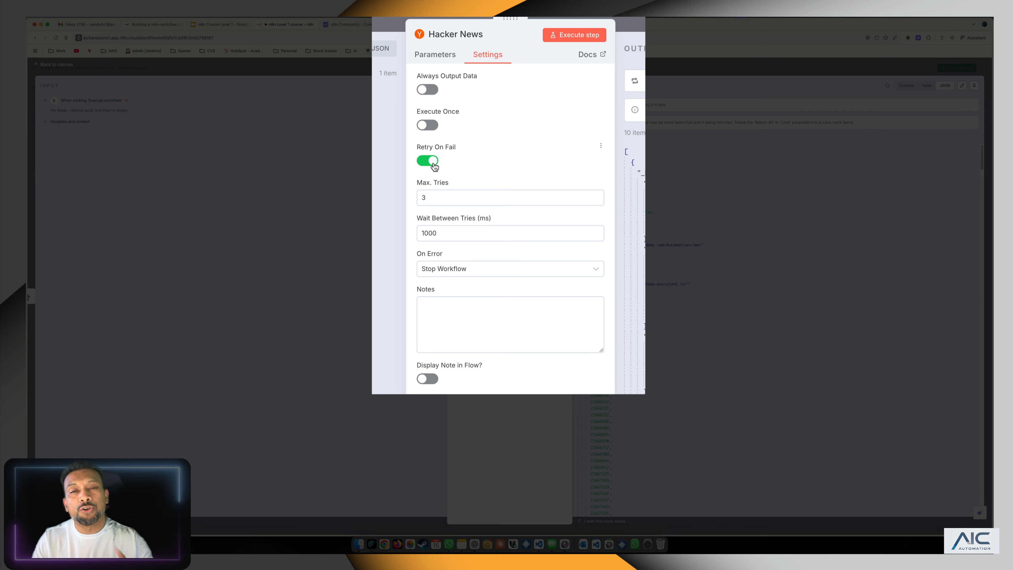
{"action": "left_click", "coordinate": [434, 166]}
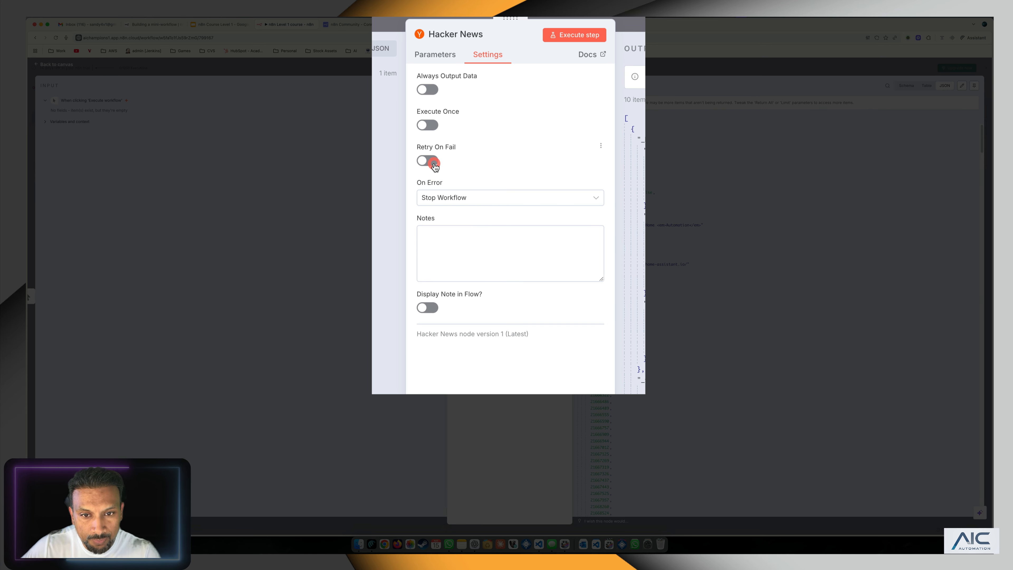
{"action": "left_click", "coordinate": [483, 201]}
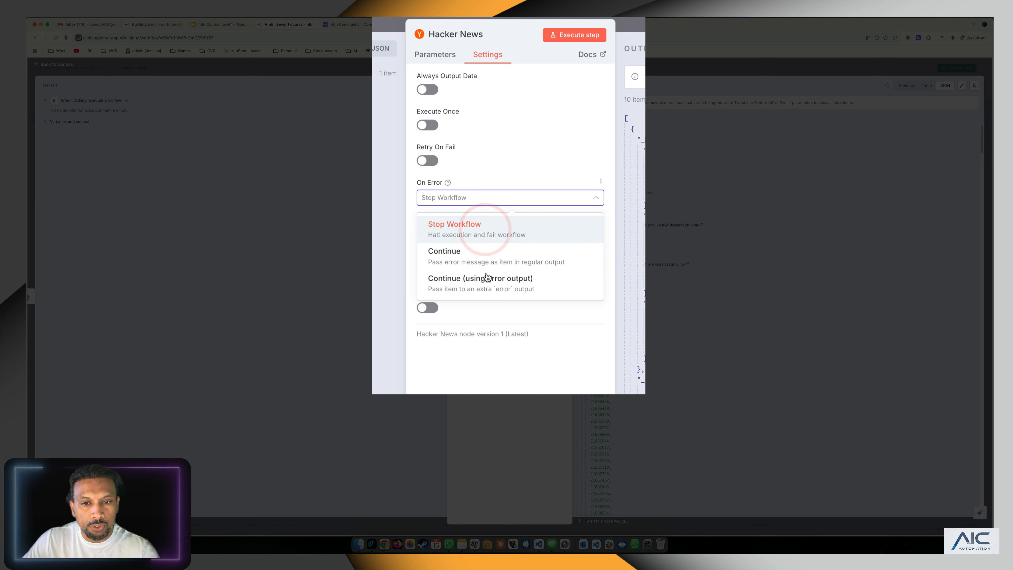
{"action": "left_click", "coordinate": [476, 340]}
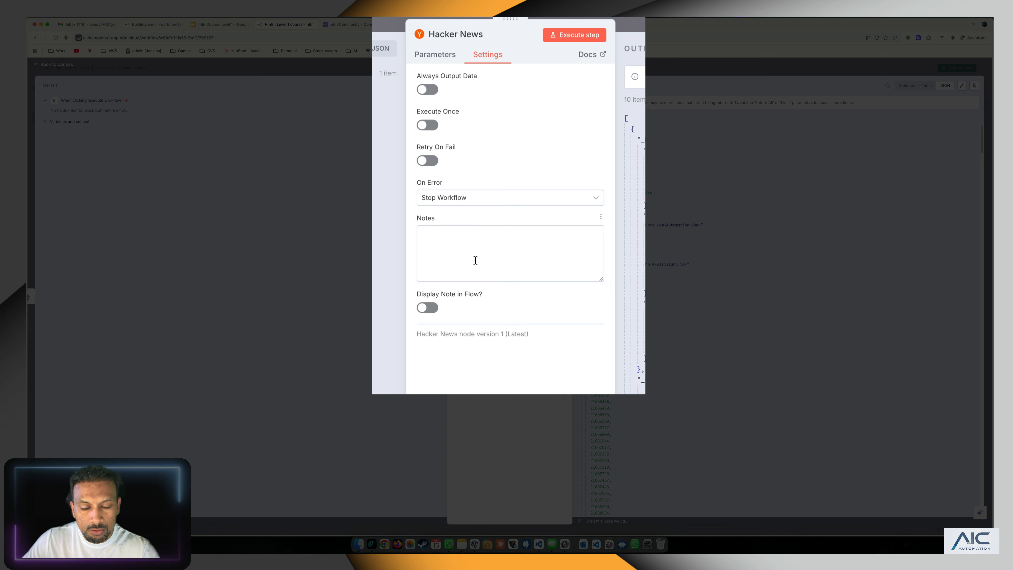
Step: Add the note "this is my hacker node" to the Hacker News node and leave Display Note in Flow turned off
{"action": "left_click", "coordinate": [448, 250]}
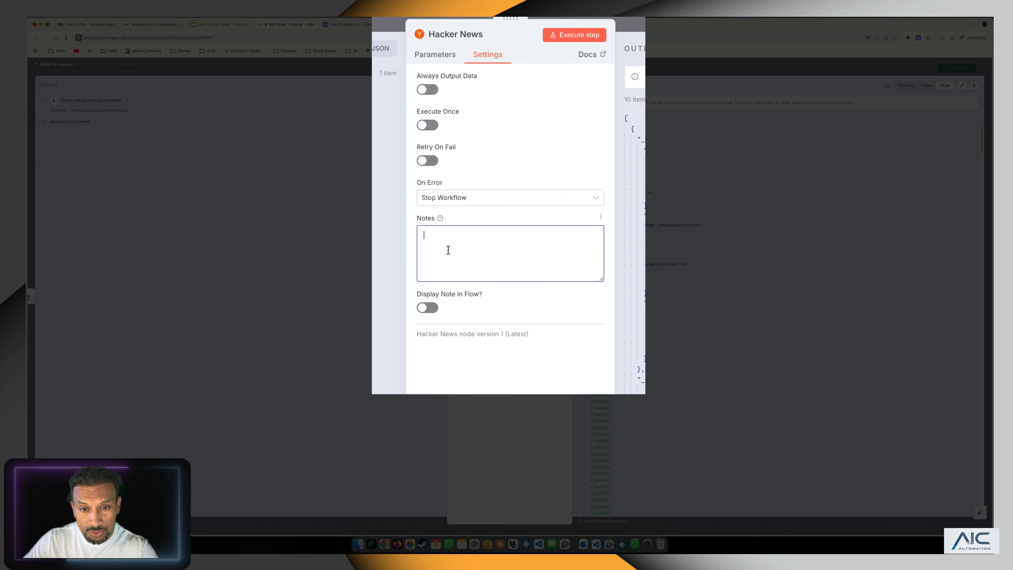
{"action": "type", "text": "this is my"}
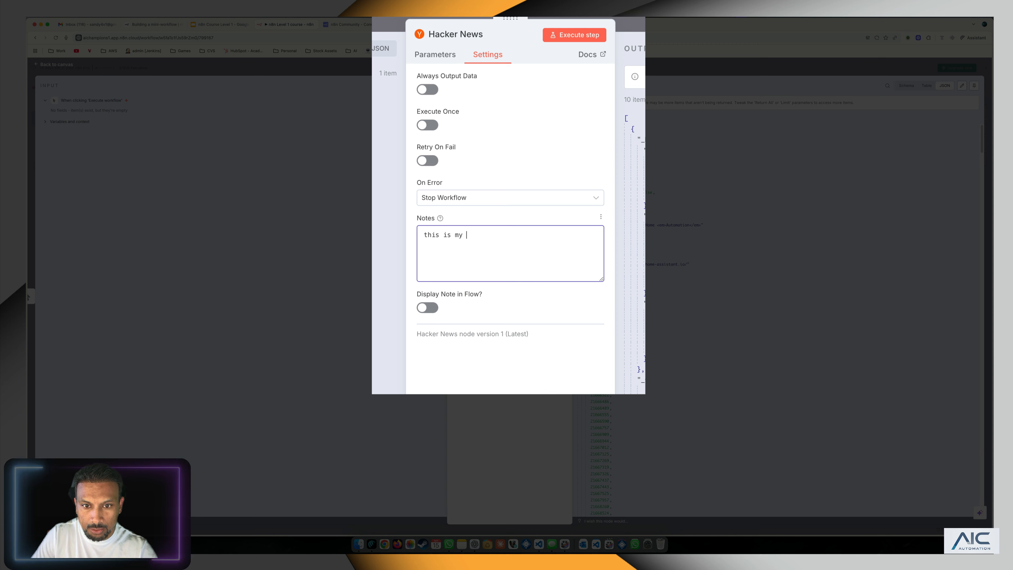
{"action": "type", "text": " hacker node"}
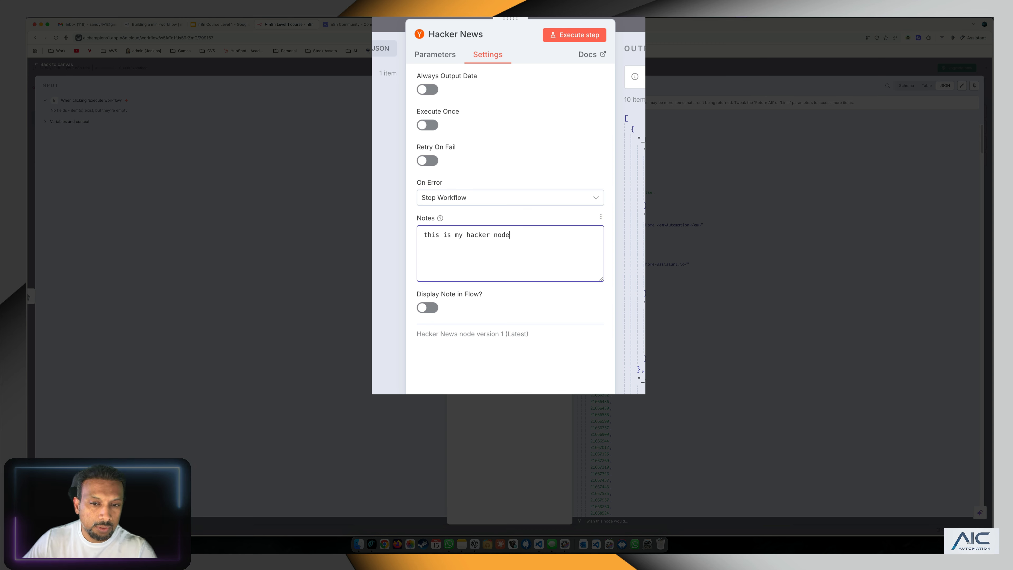
{"action": "left_click", "coordinate": [485, 481]}
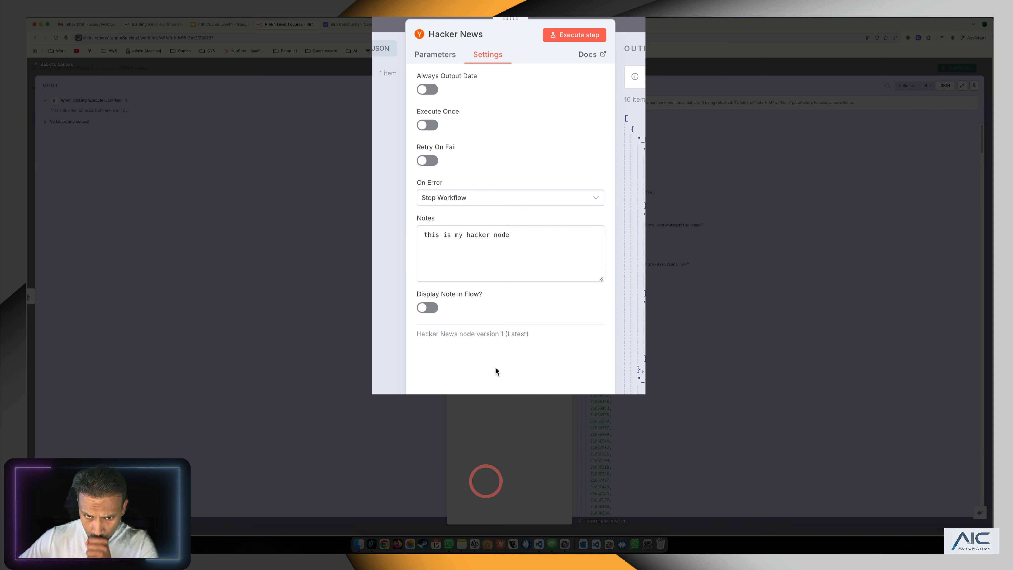
{"action": "left_click", "coordinate": [428, 307]}
{"action": "left_click", "coordinate": [428, 307]}
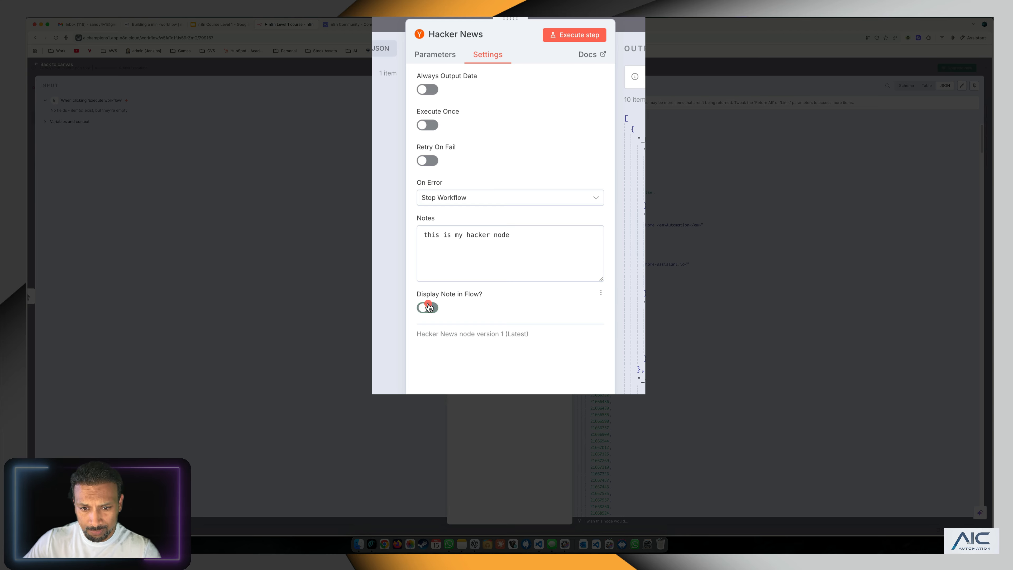
{"action": "left_click", "coordinate": [460, 238]}
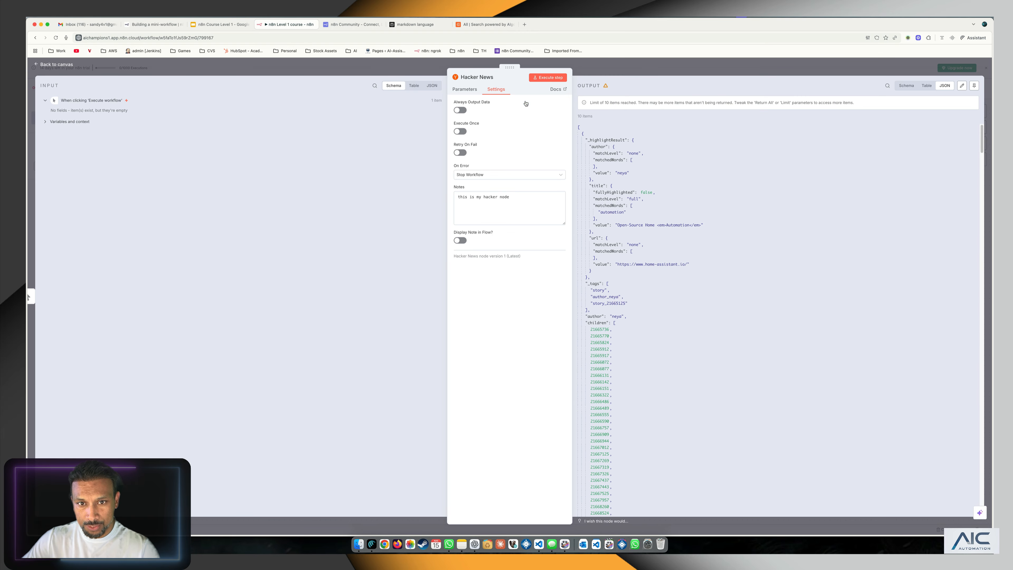
Step: Open the Hacker News node's documentation page, skim its operations and templates, and close it
{"action": "left_click", "coordinate": [556, 90]}
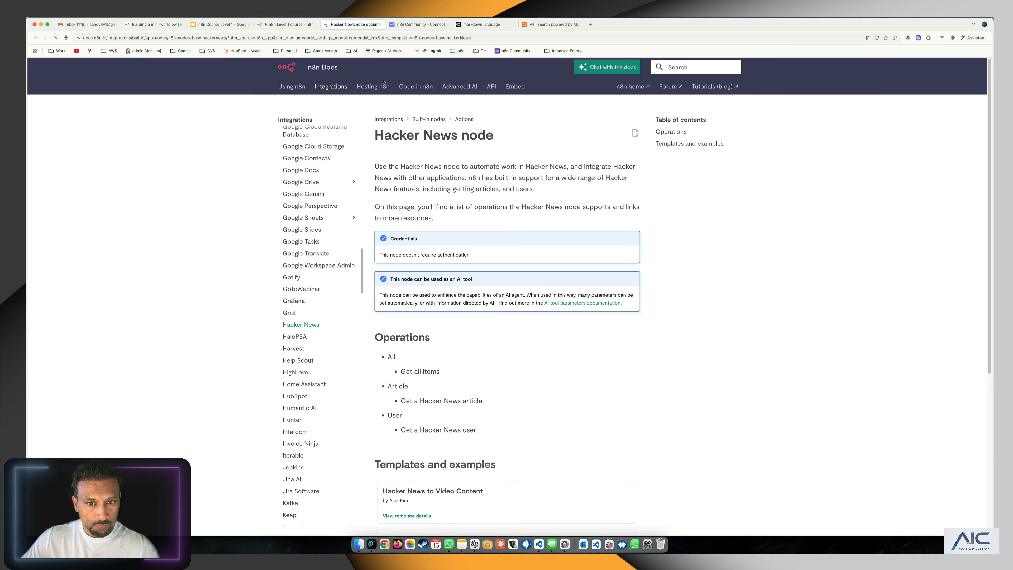
{"action": "scroll", "coordinate": [536, 318], "scroll_direction": "down", "scroll_amount": 5}
{"action": "scroll", "coordinate": [606, 356], "scroll_direction": "up", "scroll_amount": 5}
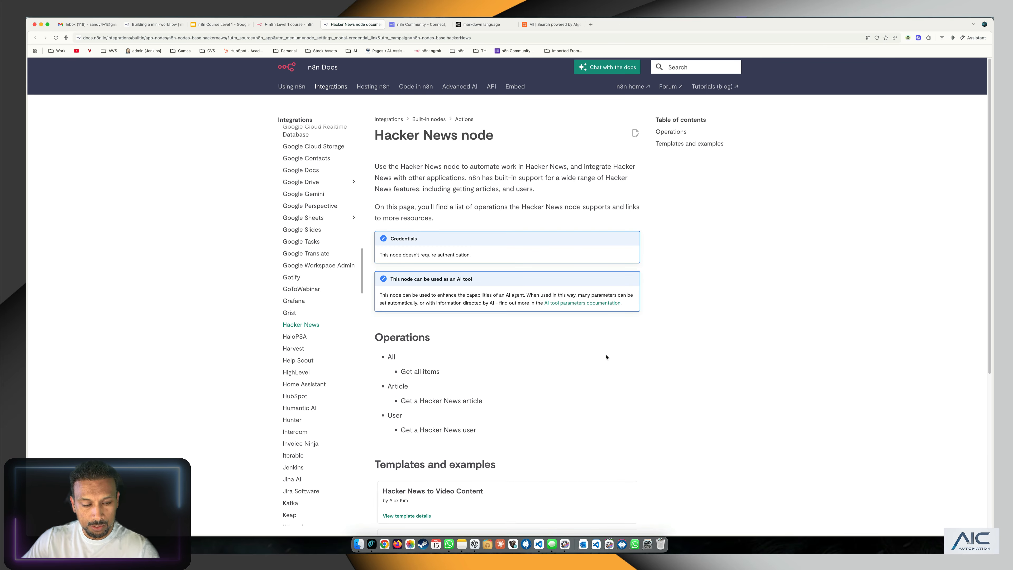
{"action": "left_click", "coordinate": [379, 25]}
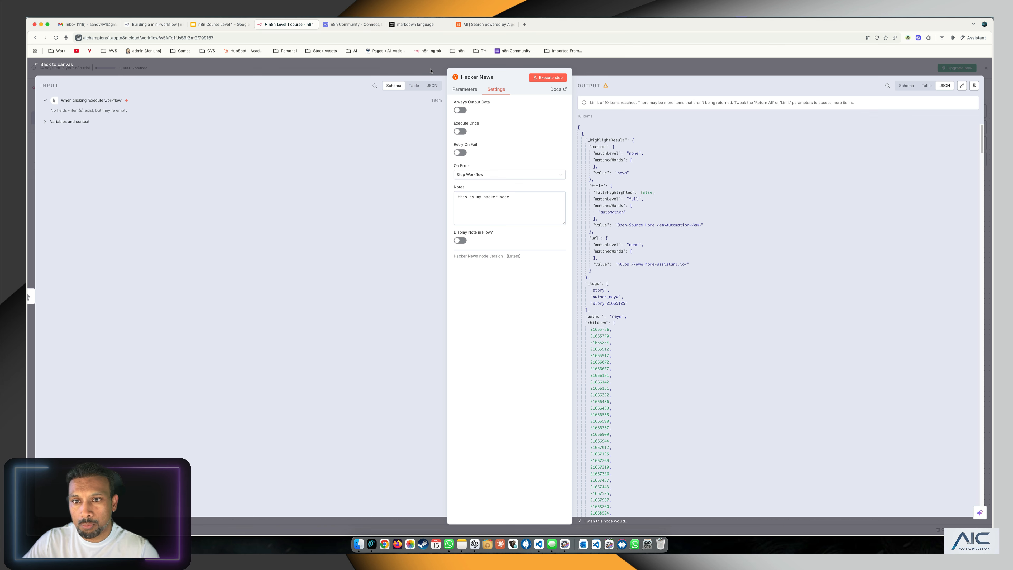
Step: Open the workflow's latest execution and inspect the outputs of its manual trigger and Get many items nodes
{"action": "left_click", "coordinate": [407, 65]}
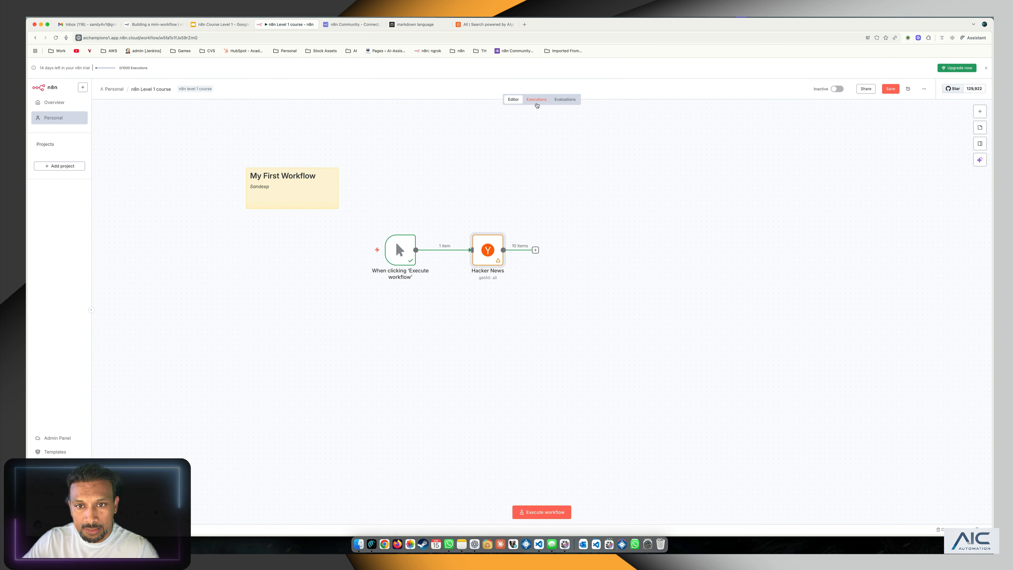
{"action": "left_click", "coordinate": [537, 104]}
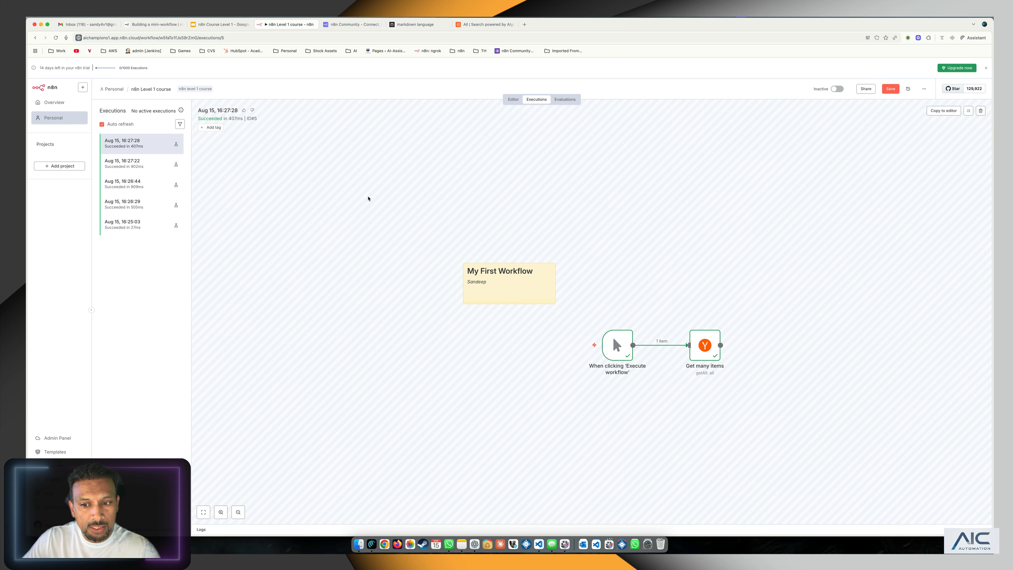
{"action": "left_click_drag", "start_coordinate": [801, 366], "coordinate": [680, 237]}
{"action": "left_click", "coordinate": [679, 237]}
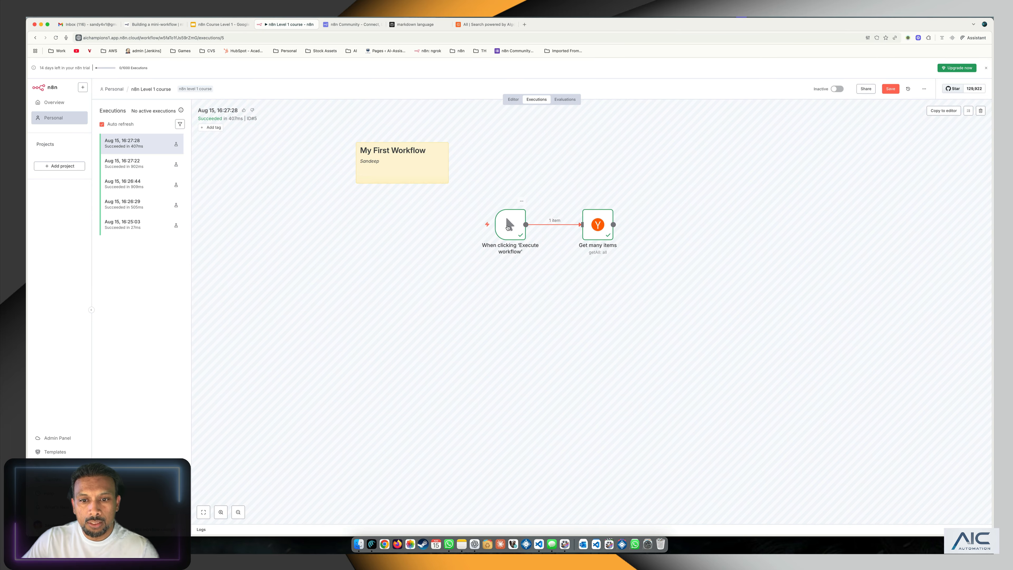
{"action": "double_click", "coordinate": [508, 223]}
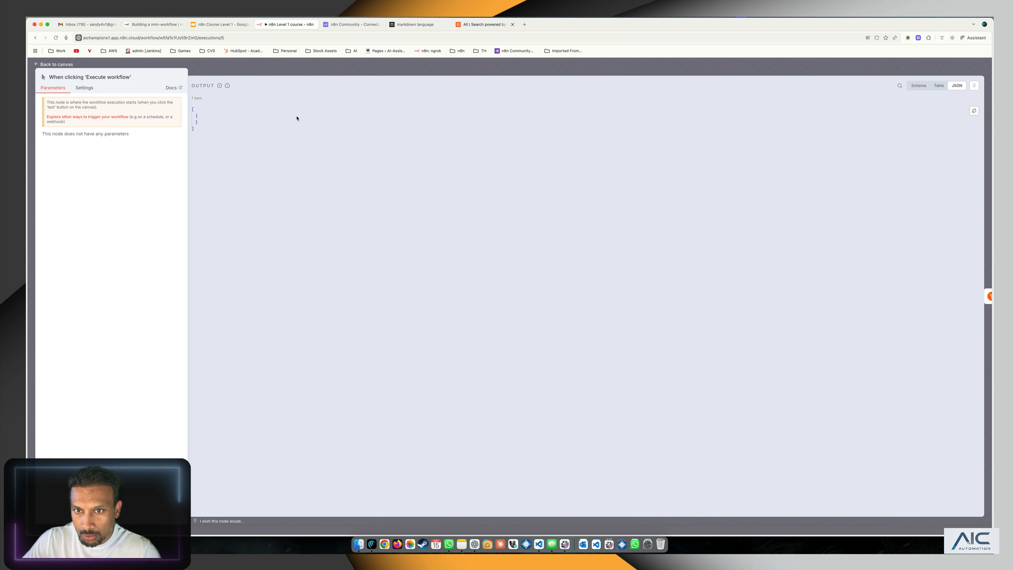
{"action": "left_click", "coordinate": [988, 298]}
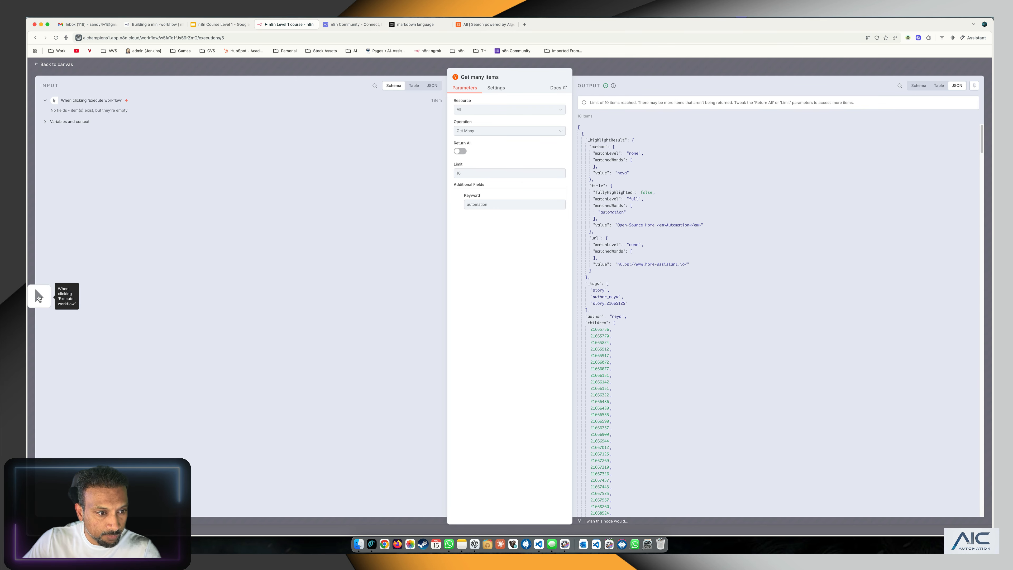
Step: Move between the execution's manual trigger and Get many items nodes to compare their data, and return to the execution canvas
{"action": "left_click", "coordinate": [38, 298]}
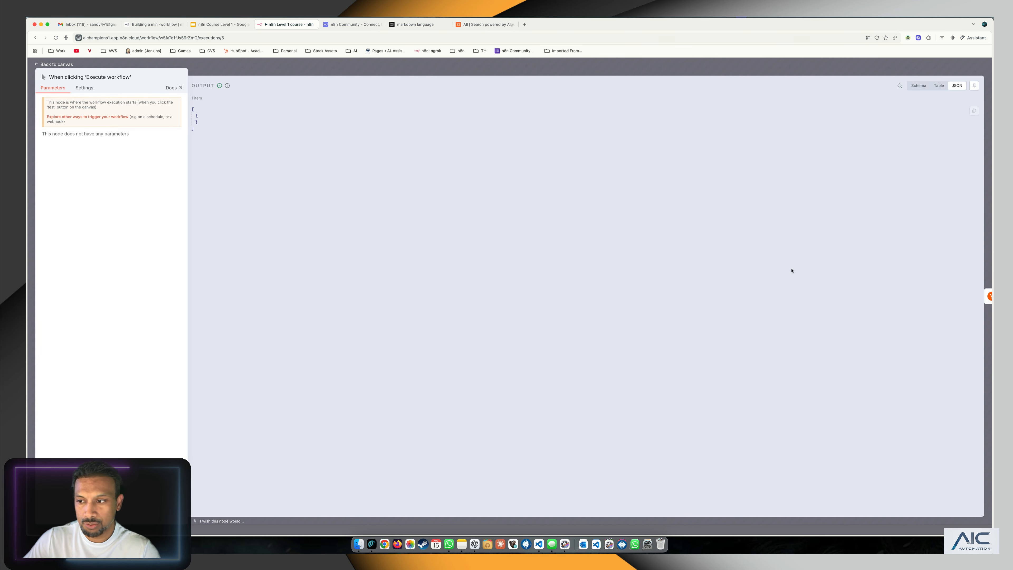
{"action": "left_click", "coordinate": [988, 296]}
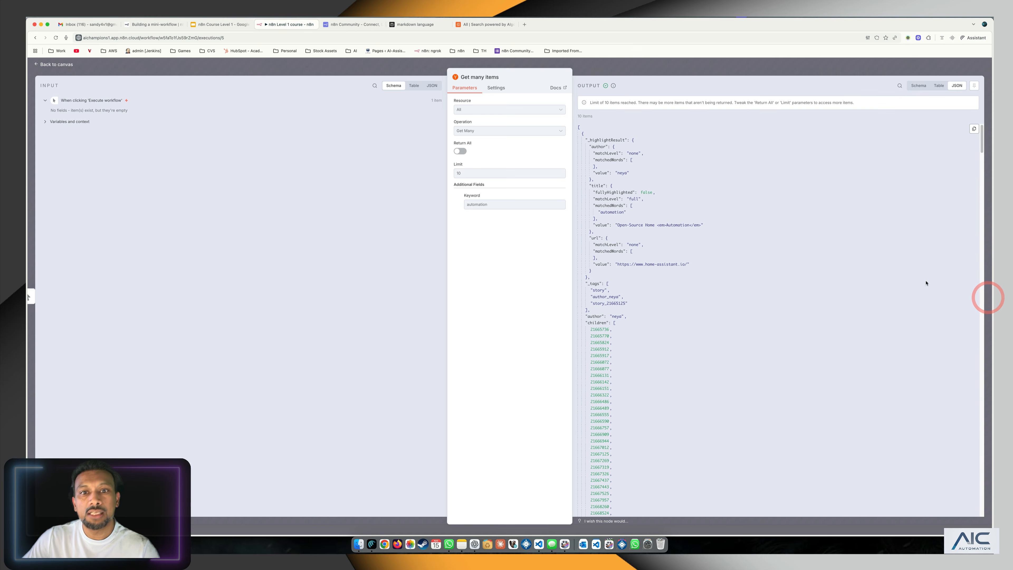
{"action": "left_click", "coordinate": [64, 64]}
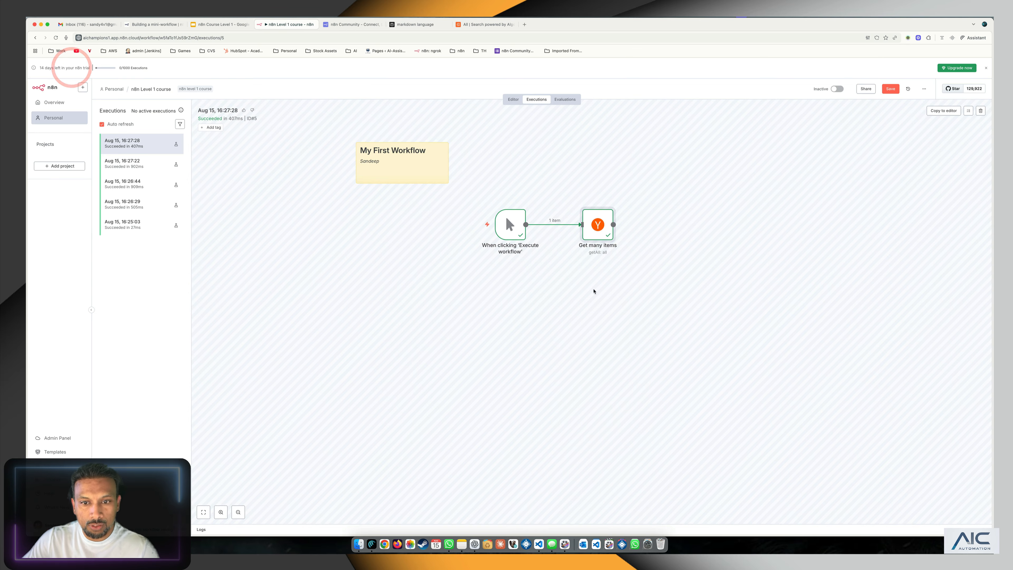
{"action": "double_click", "coordinate": [519, 227]}
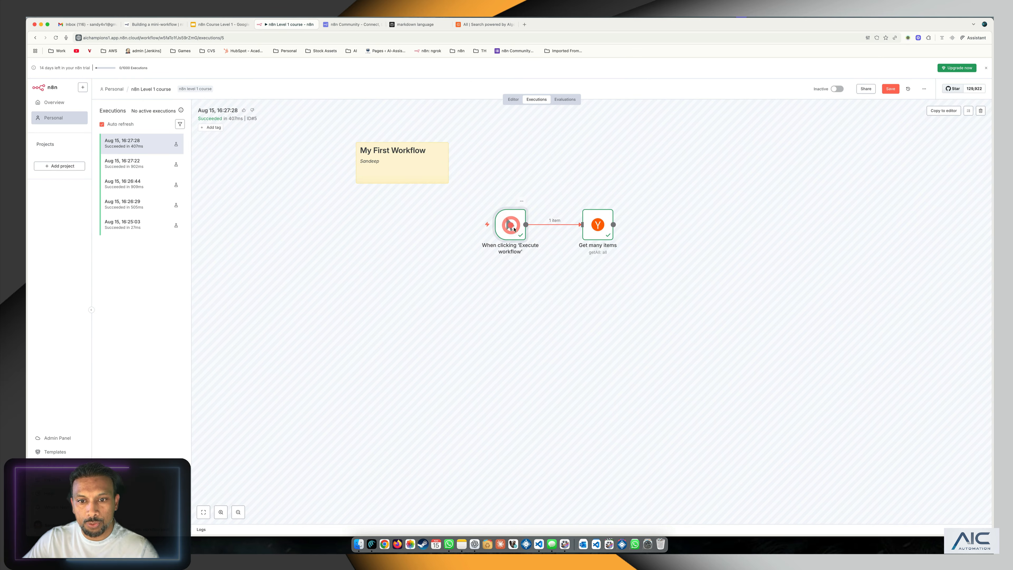
{"action": "left_click", "coordinate": [987, 297]}
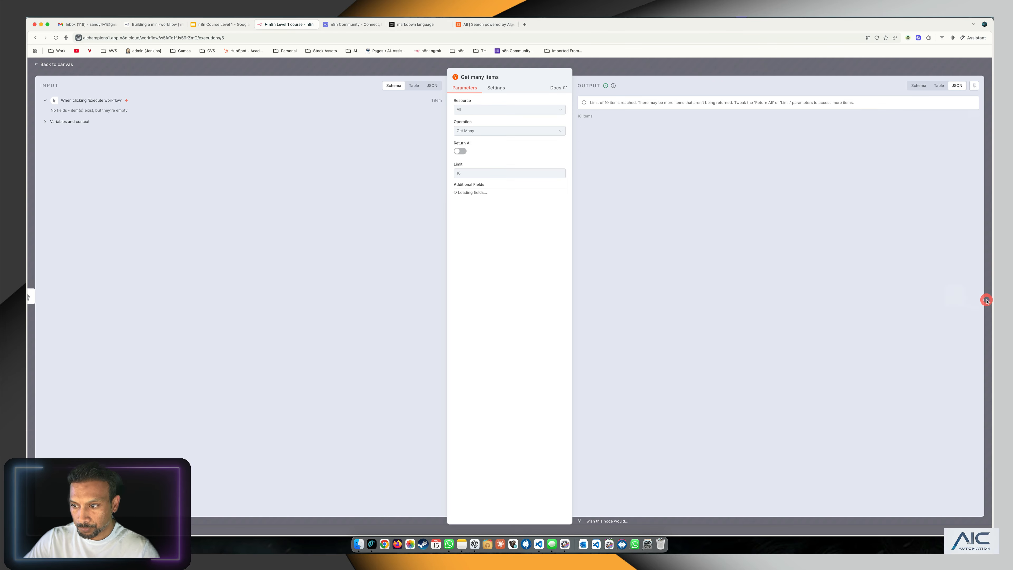
{"action": "left_click", "coordinate": [577, 70]}
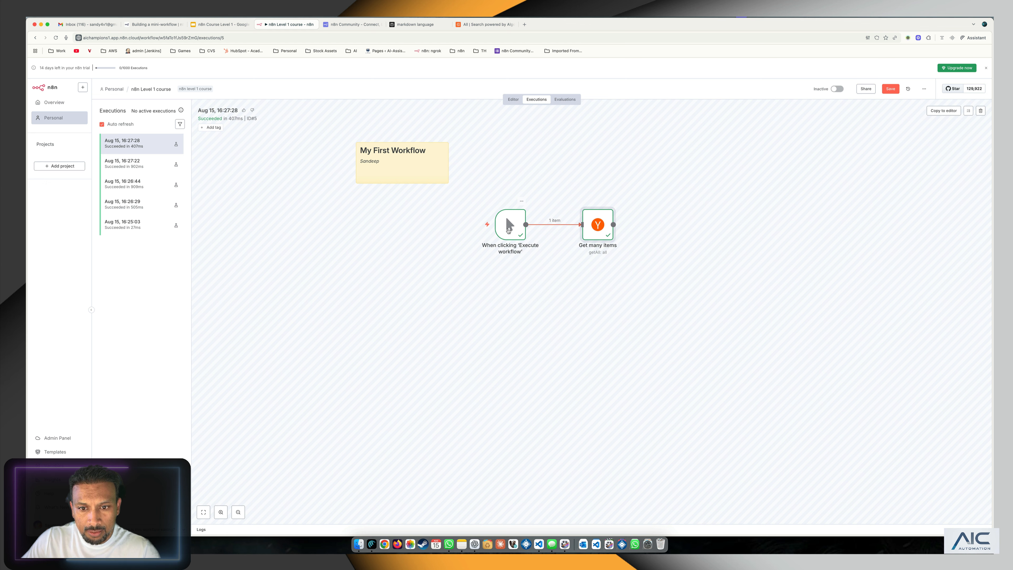
Step: Read through the Get many items node's JSON output in the execution and close the node
{"action": "double_click", "coordinate": [599, 225]}
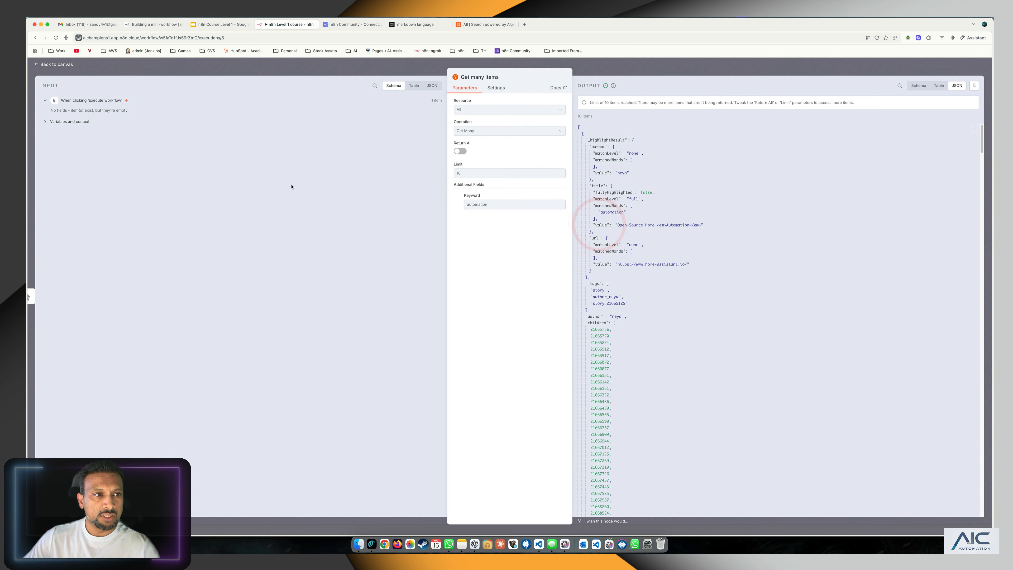
{"action": "scroll", "coordinate": [638, 297], "scroll_direction": "down", "scroll_amount": 15}
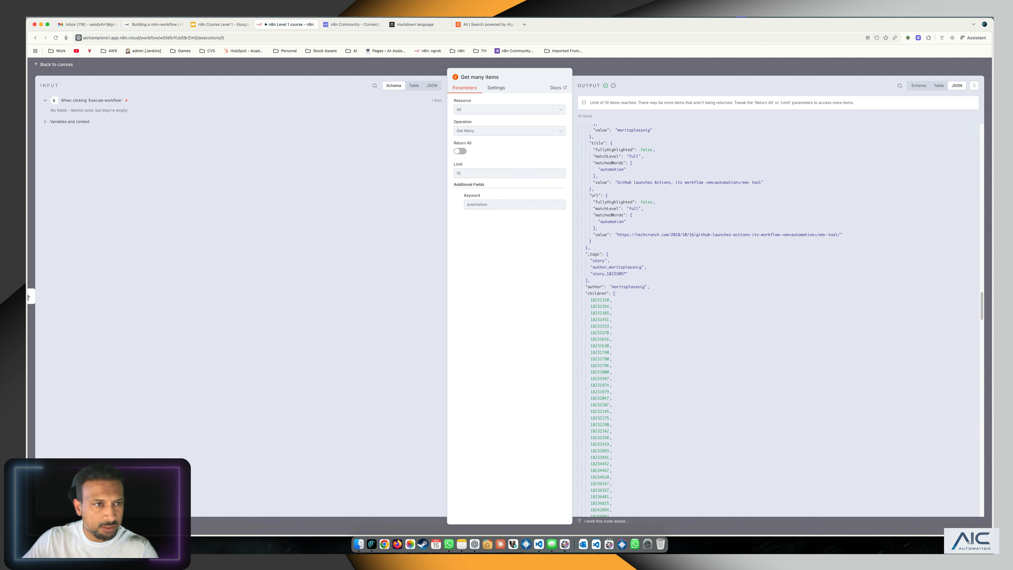
{"action": "left_click", "coordinate": [70, 65]}
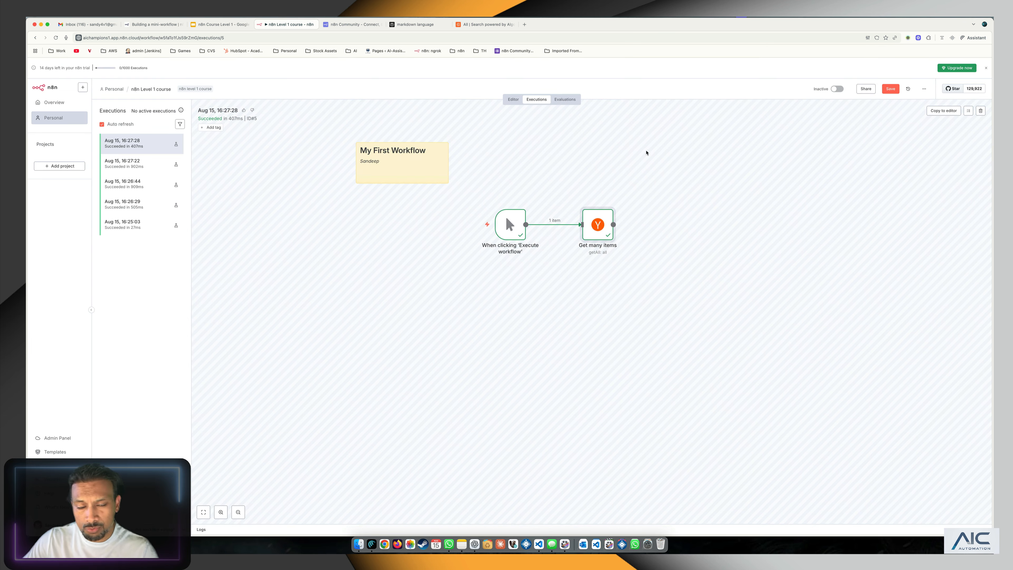
{"action": "left_click", "coordinate": [670, 142]}
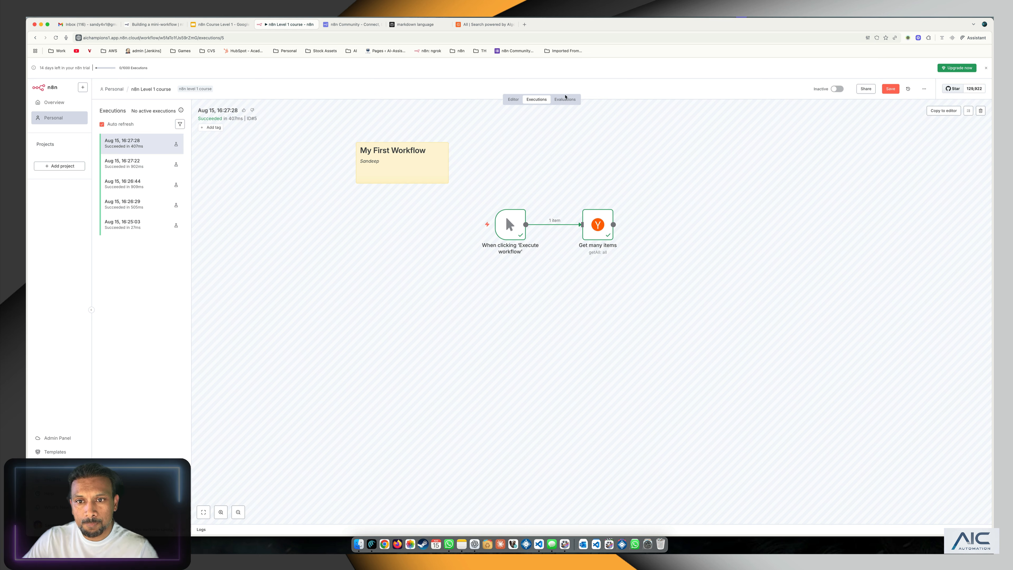
Step: Leave the executions view for the workflow editor and save the workflow
{"action": "left_click", "coordinate": [565, 99]}
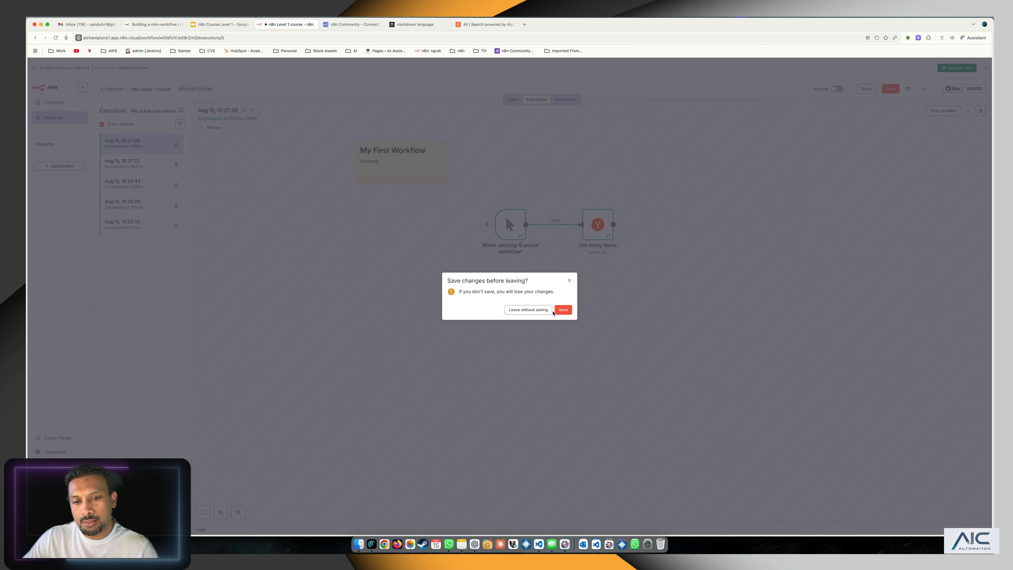
{"action": "left_click", "coordinate": [569, 280]}
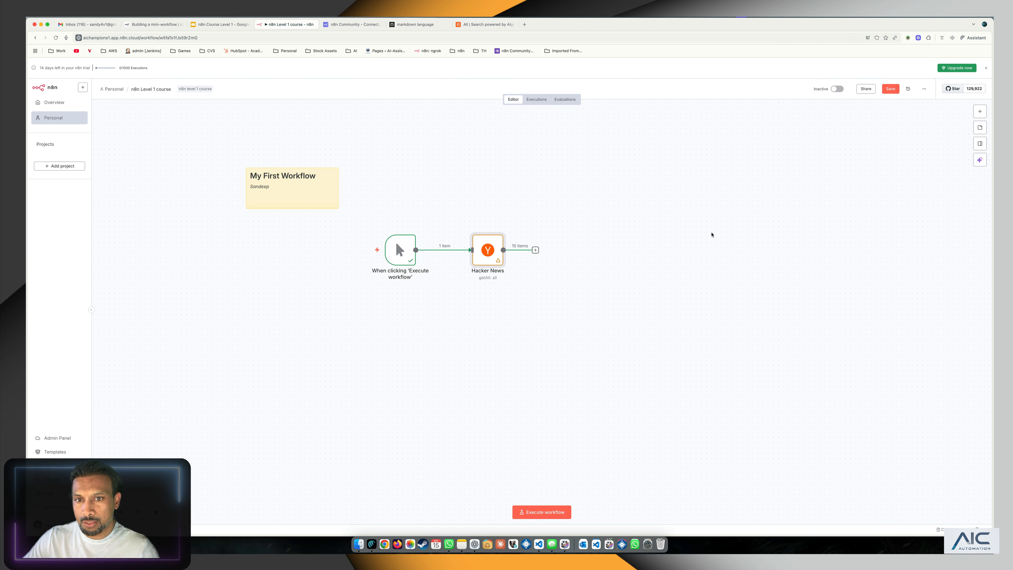
{"action": "left_click", "coordinate": [695, 242]}
{"action": "key", "text": "super+s"}
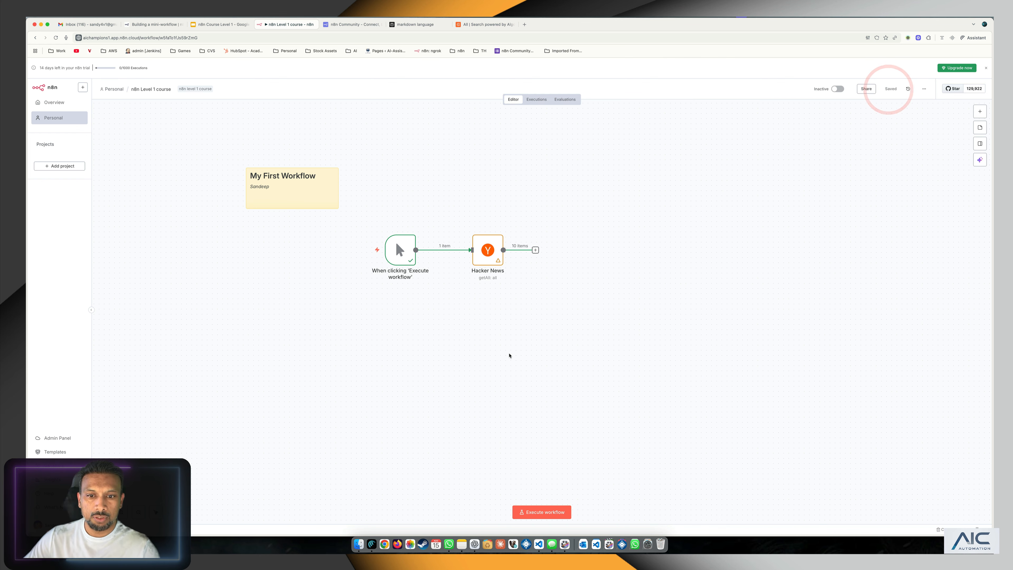
Step: Execute the whole workflow and check the Hacker News search page for automation before returning to the editor
{"action": "left_click", "coordinate": [433, 313]}
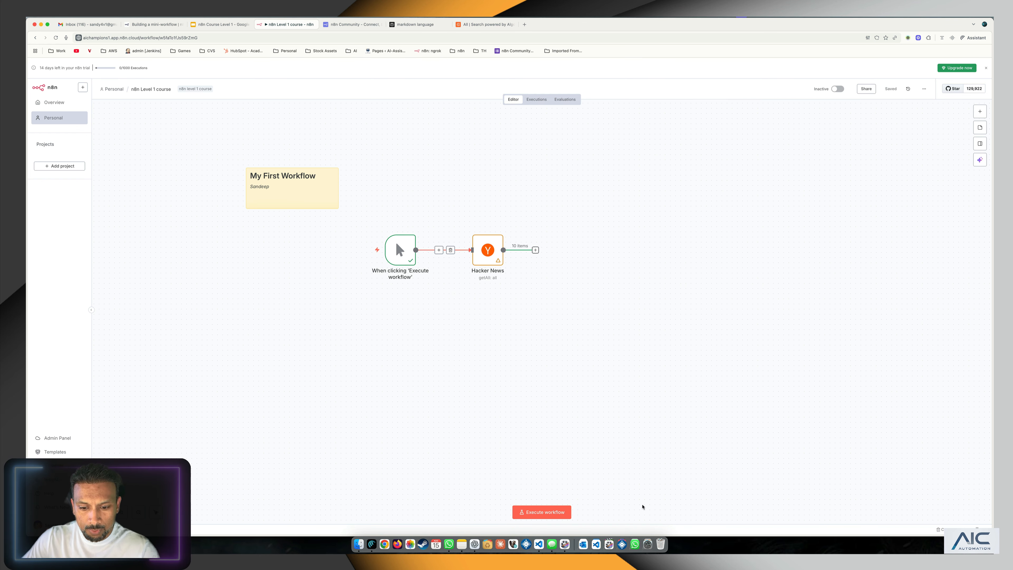
{"action": "left_click", "coordinate": [542, 513]}
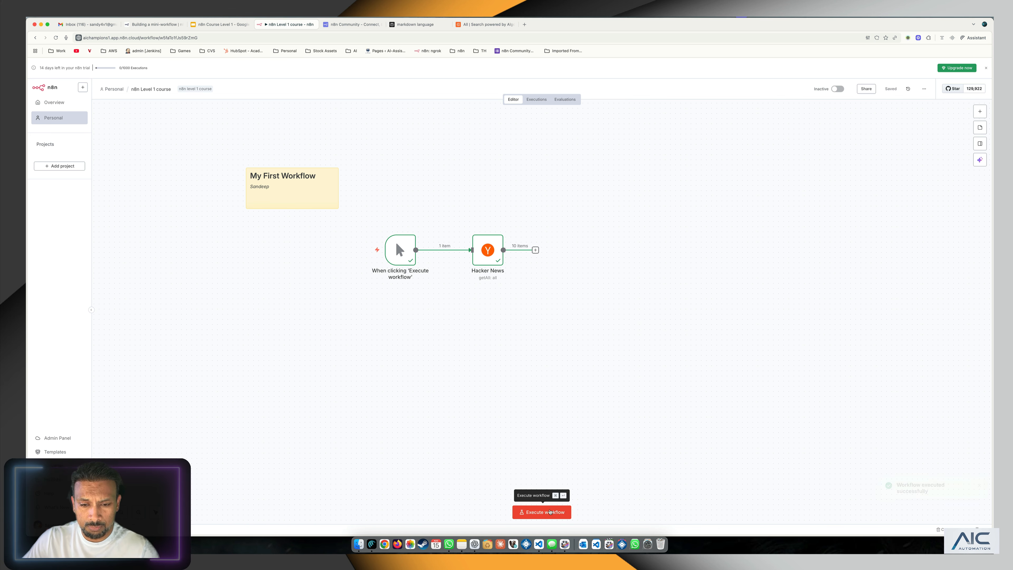
{"action": "left_click", "coordinate": [486, 24]}
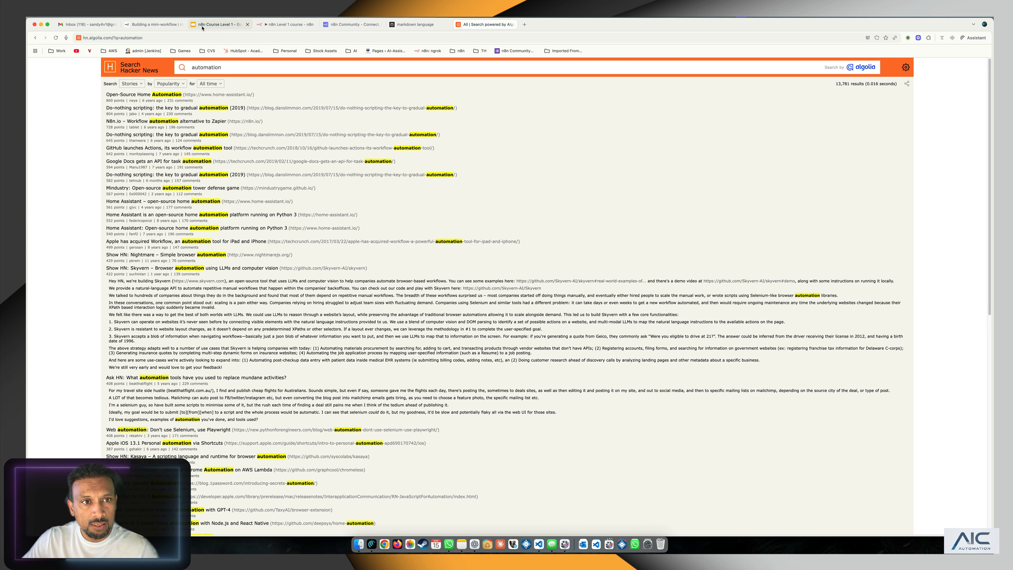
{"action": "left_click", "coordinate": [281, 24]}
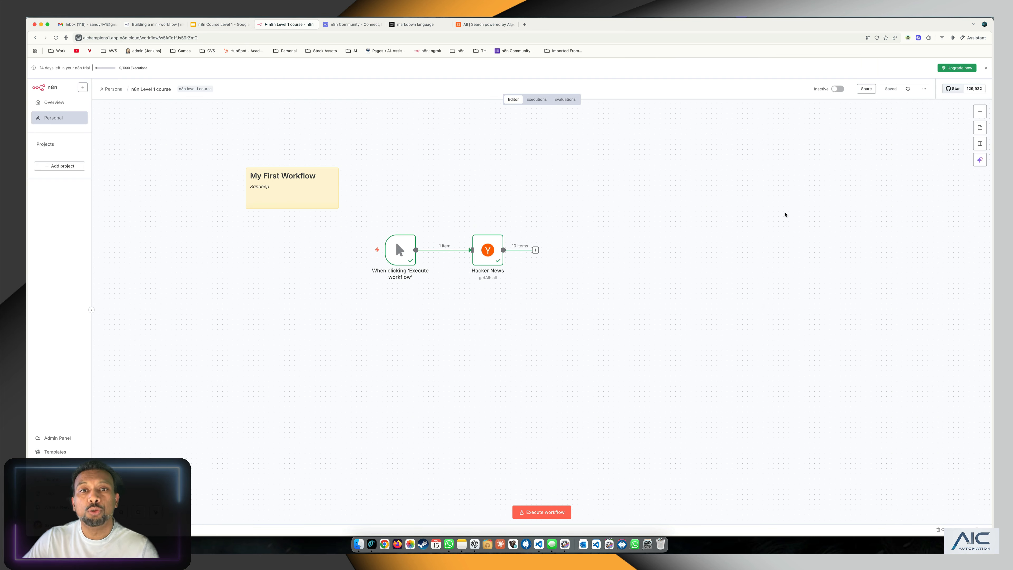
{"action": "left_click", "coordinate": [754, 21]}
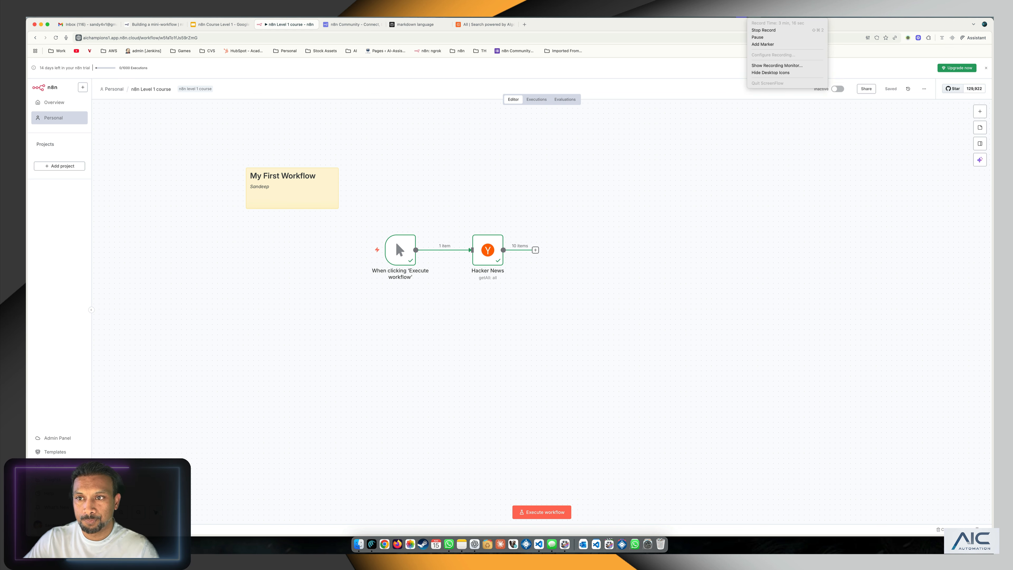
{"action": "left_click", "coordinate": [763, 36]}
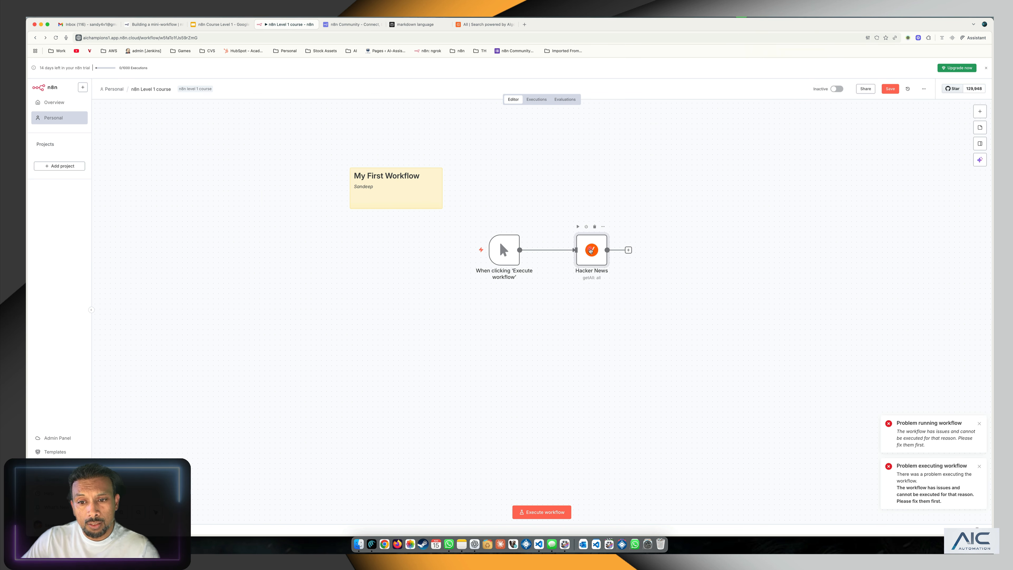
Step: Change the Hacker News node's Resource to Article, leaving the Article ID empty, and return to the canvas
{"action": "double_click", "coordinate": [590, 250]}
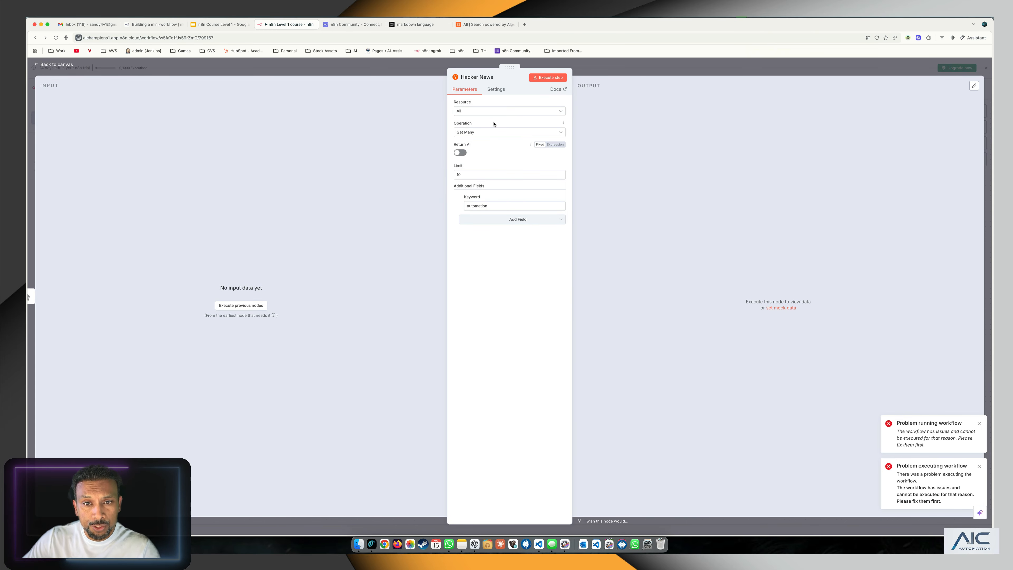
{"action": "left_click", "coordinate": [490, 114]}
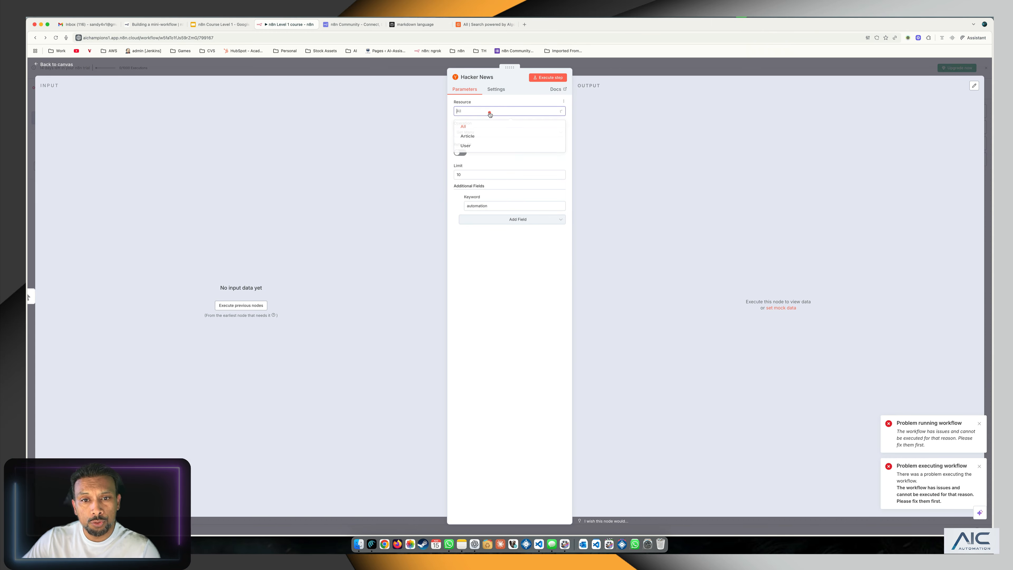
{"action": "left_click", "coordinate": [487, 137]}
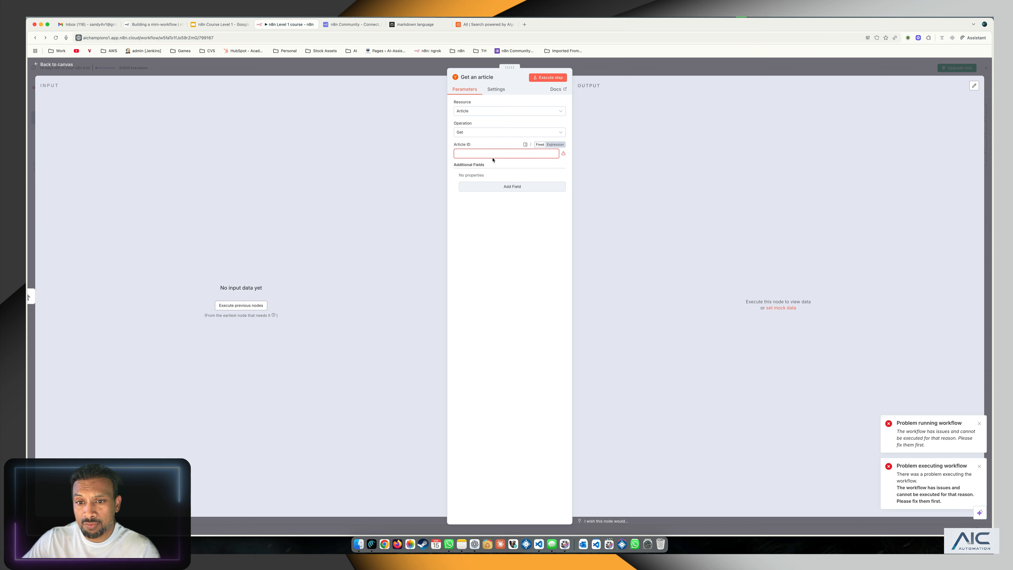
{"action": "left_click", "coordinate": [52, 65]}
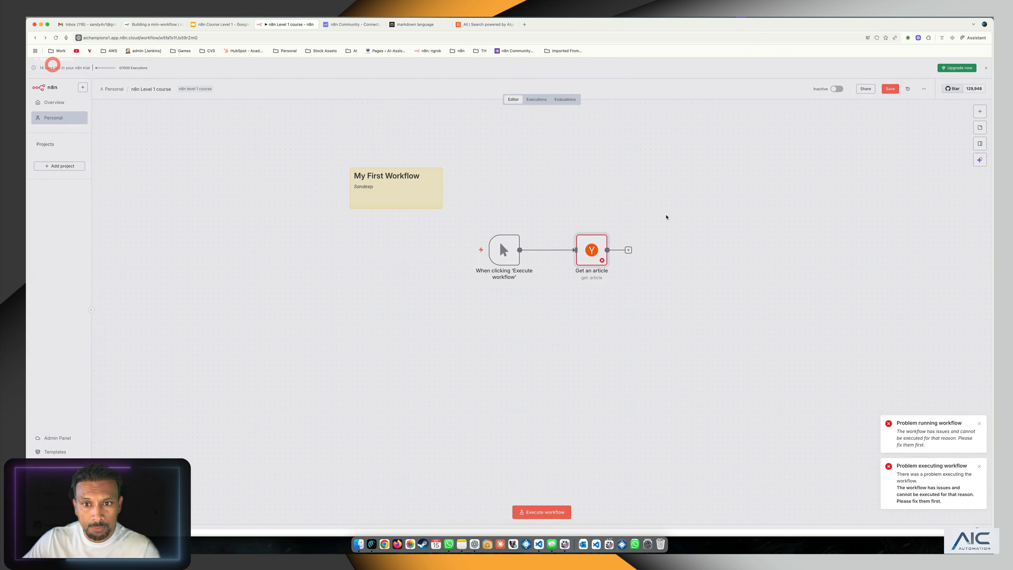
Step: Inspect the issue marker on the Get an article node and save the workflow
{"action": "left_click", "coordinate": [658, 214]}
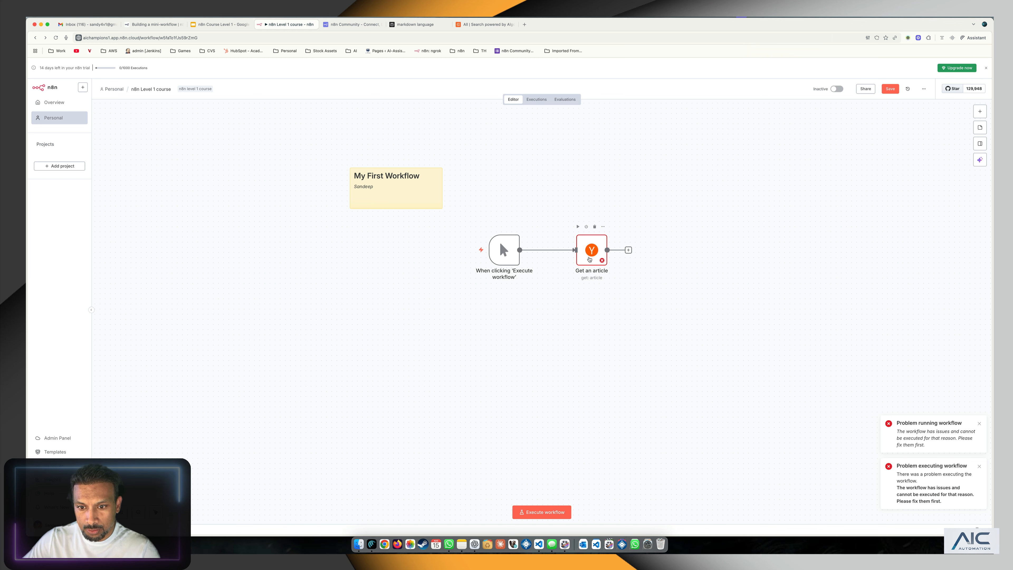
{"action": "mouse_move", "coordinate": [602, 262]}
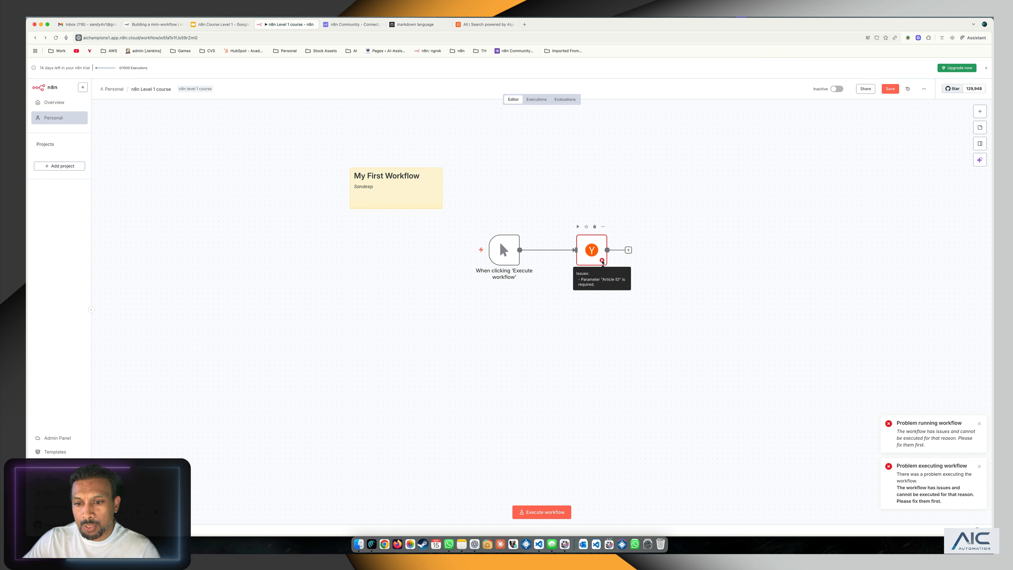
{"action": "left_click", "coordinate": [629, 180]}
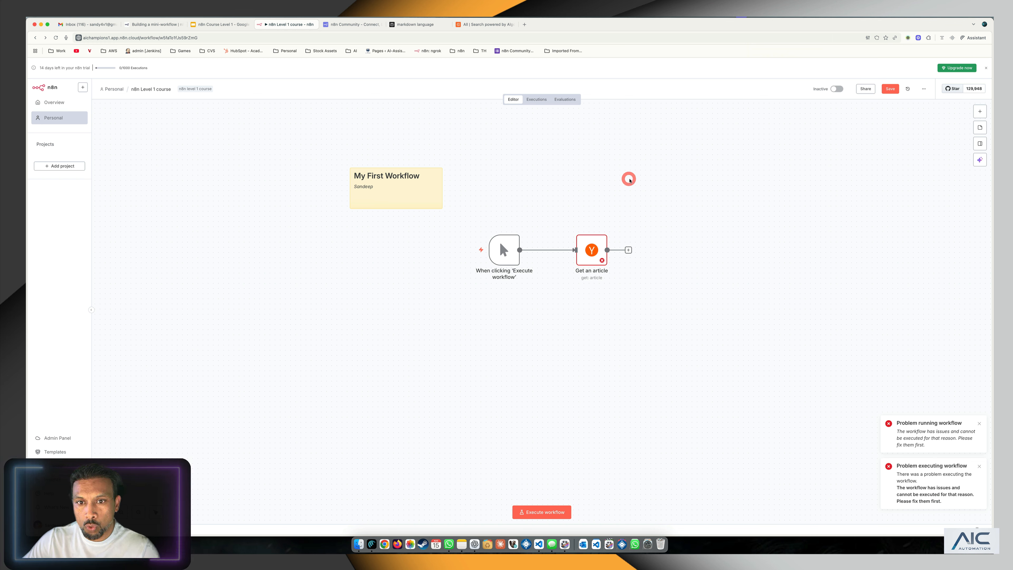
{"action": "left_click", "coordinate": [890, 89]}
{"action": "left_click", "coordinate": [628, 186]}
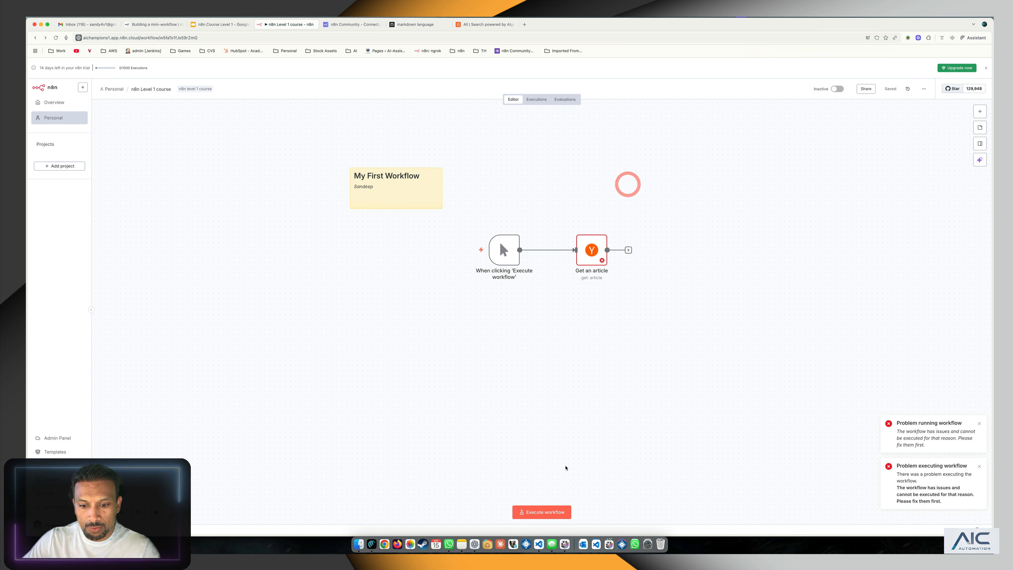
Step: Try to execute the workflow and check the Get an article node's Article ID issue
{"action": "left_click", "coordinate": [542, 512]}
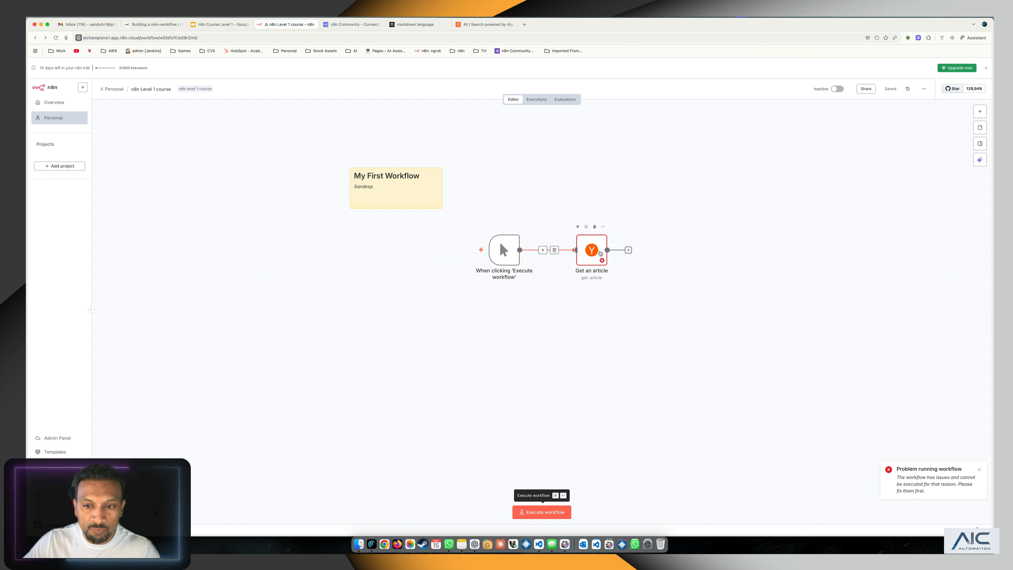
{"action": "double_click", "coordinate": [589, 249]}
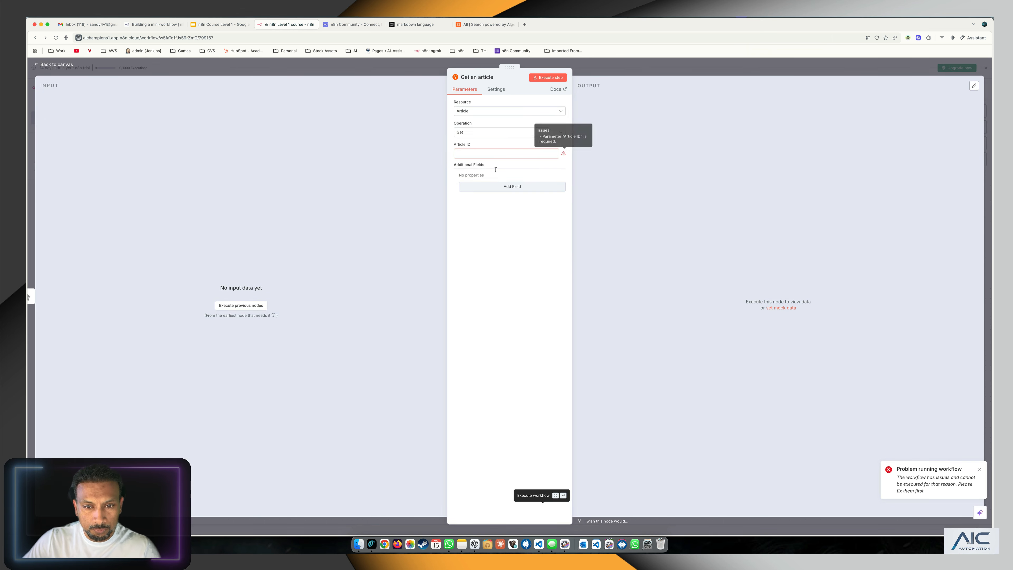
{"action": "left_click", "coordinate": [70, 64]}
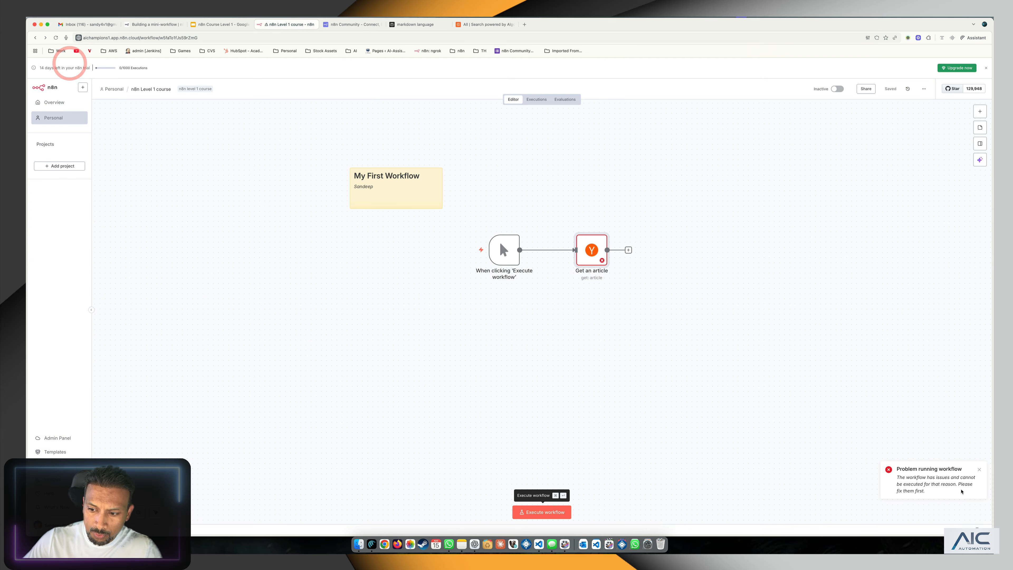
Step: Open the workflow's executions and examine the two most recent failed runs
{"action": "left_click", "coordinate": [535, 99]}
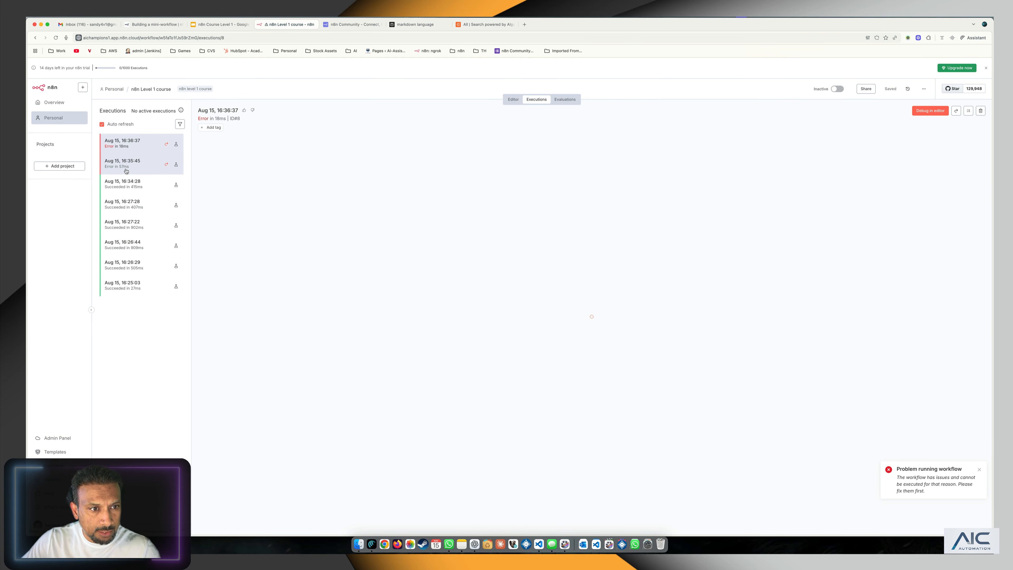
{"action": "left_click", "coordinate": [125, 163]}
{"action": "left_click", "coordinate": [122, 150]}
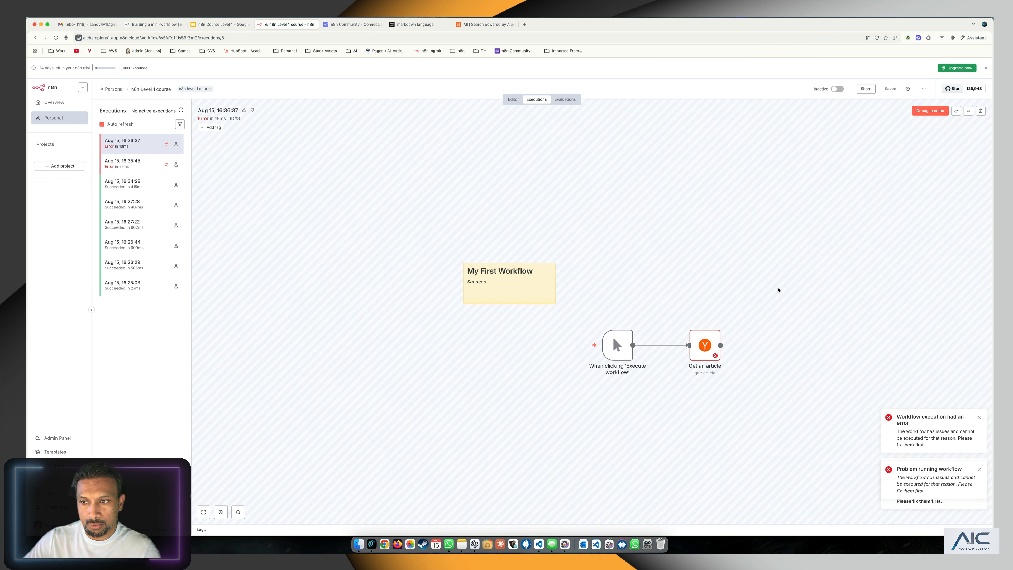
Step: Return to the workflow editor, set the Hacker News node's Resource to All, and go back to the canvas
{"action": "left_click", "coordinate": [510, 102]}
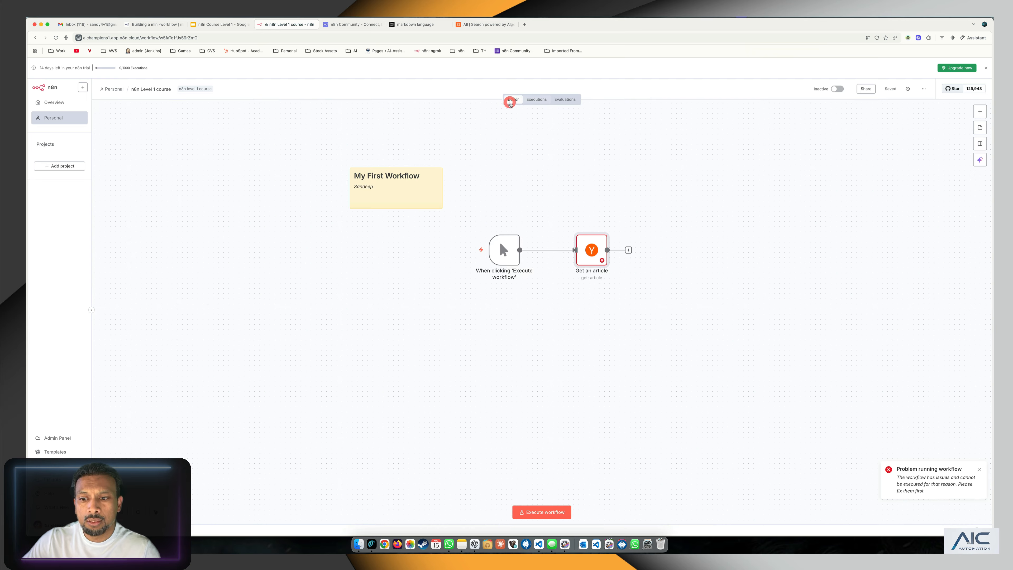
{"action": "left_click", "coordinate": [668, 251]}
{"action": "double_click", "coordinate": [593, 253]}
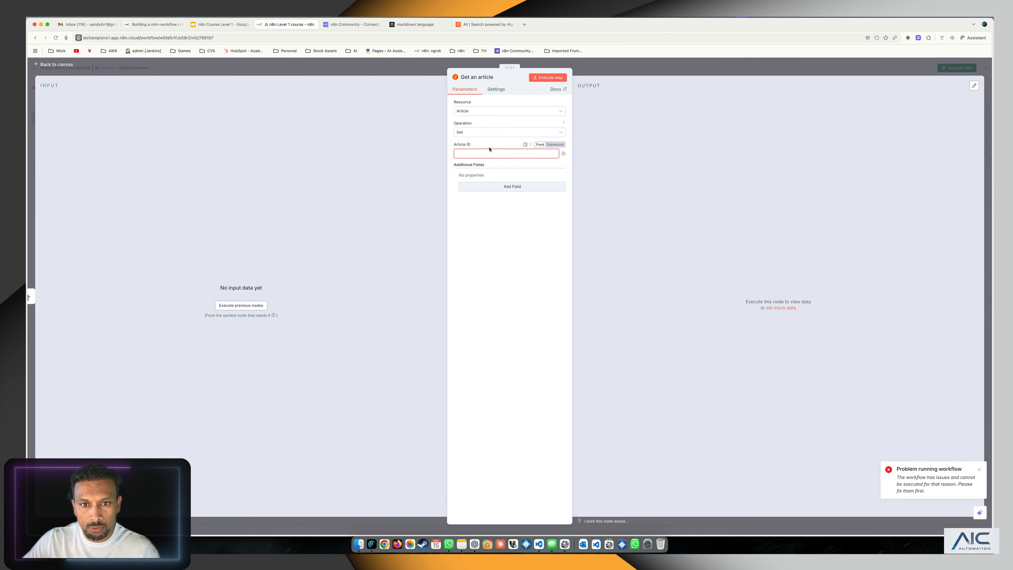
{"action": "left_click", "coordinate": [497, 155]}
{"action": "left_click", "coordinate": [475, 110]}
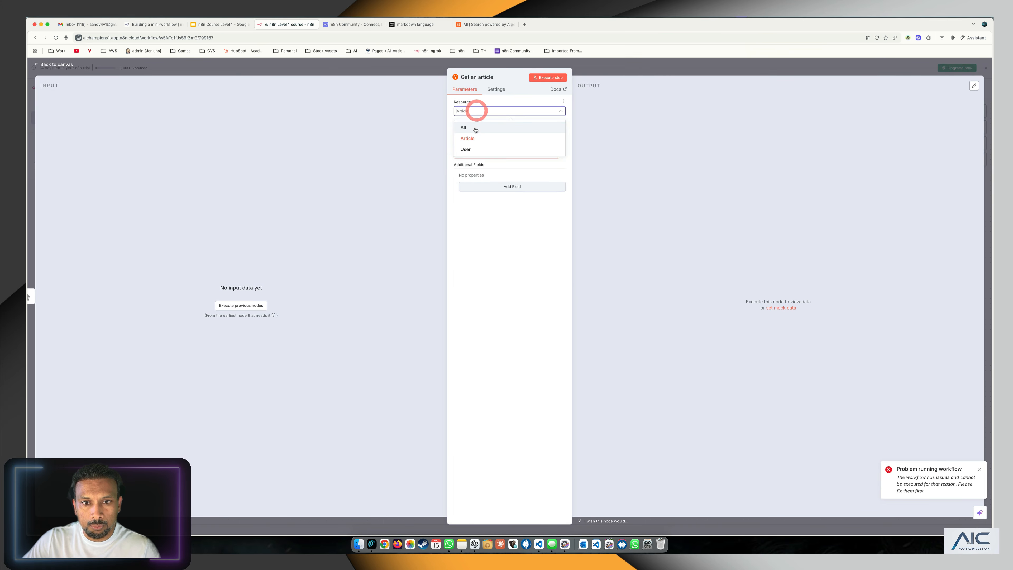
{"action": "left_click", "coordinate": [476, 127]}
{"action": "left_click", "coordinate": [486, 175]}
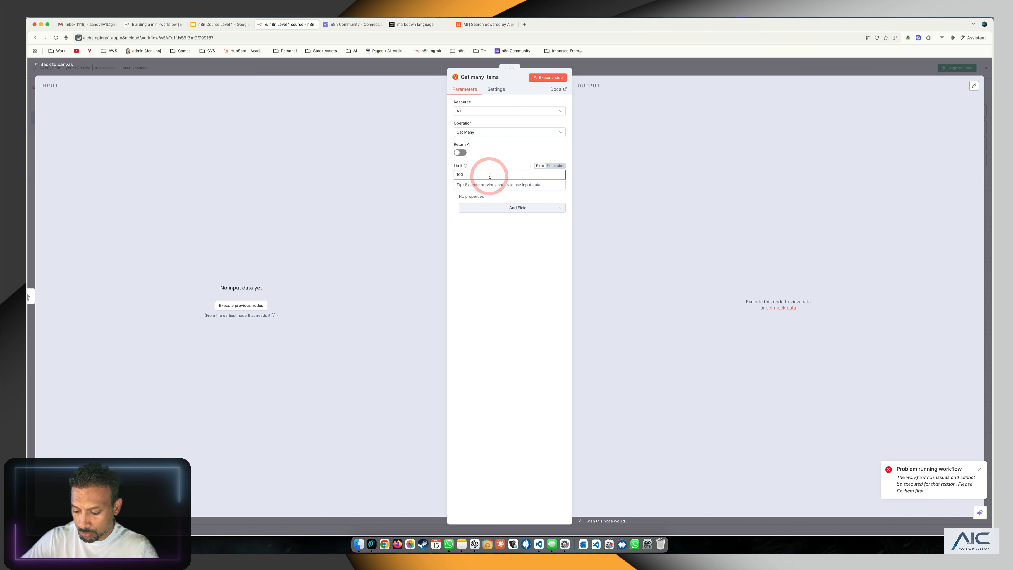
{"action": "key", "text": "BackSpace"}
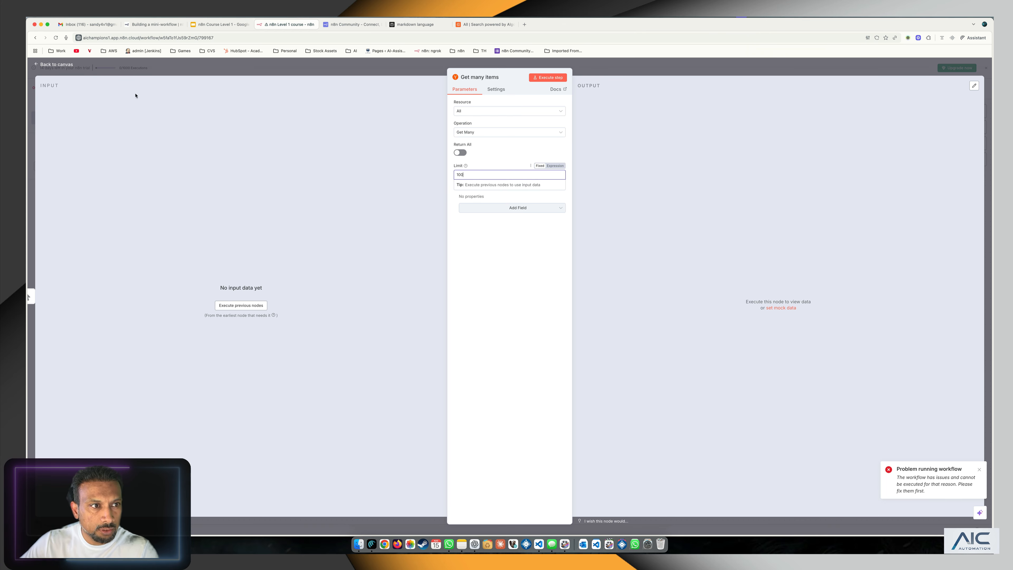
{"action": "left_click", "coordinate": [56, 64]}
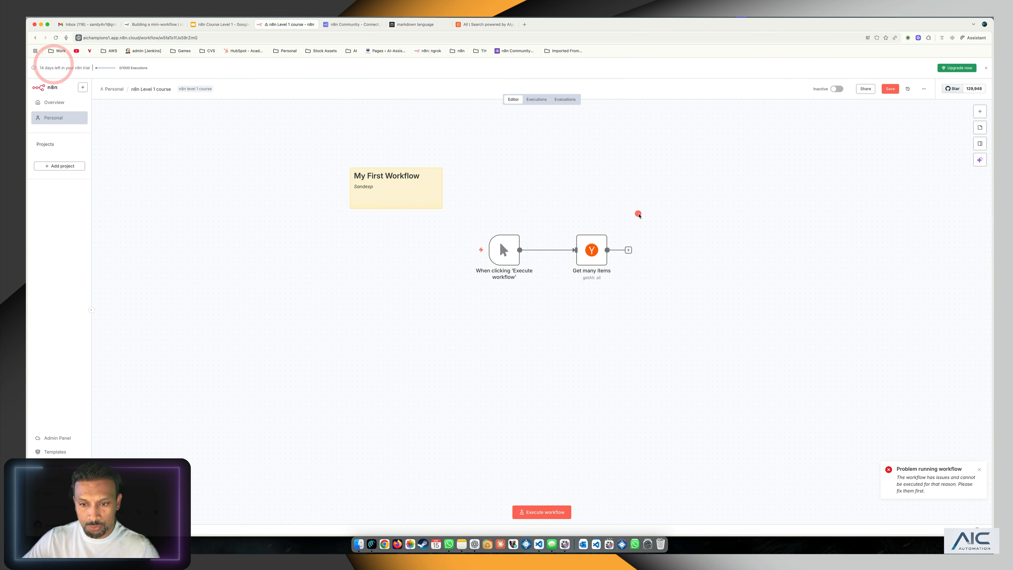
{"action": "left_click", "coordinate": [638, 214]}
Step: Set the Hacker News node's Resource back to Article, return to the canvas, and save the workflow
{"action": "double_click", "coordinate": [594, 250]}
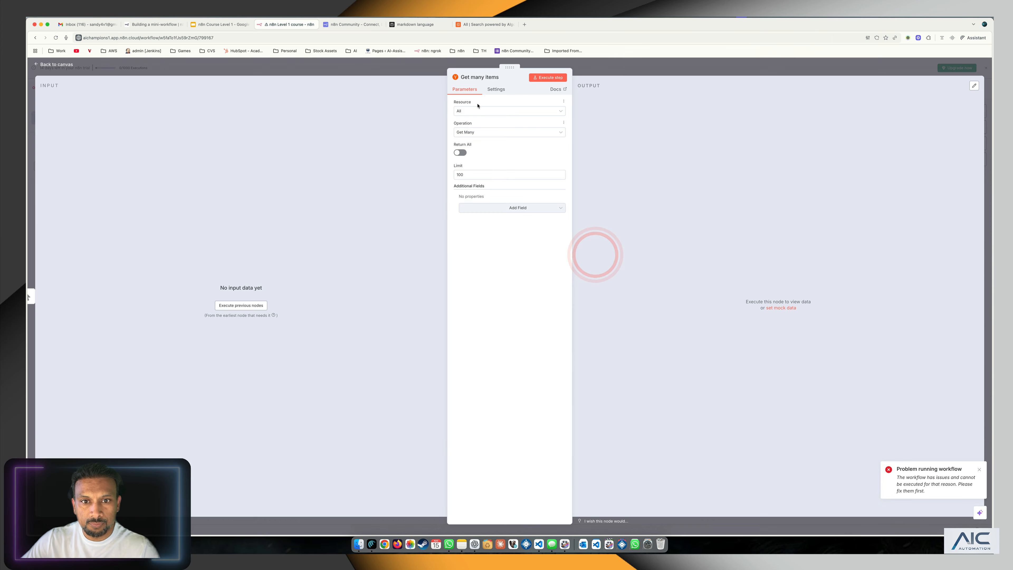
{"action": "left_click", "coordinate": [478, 112]}
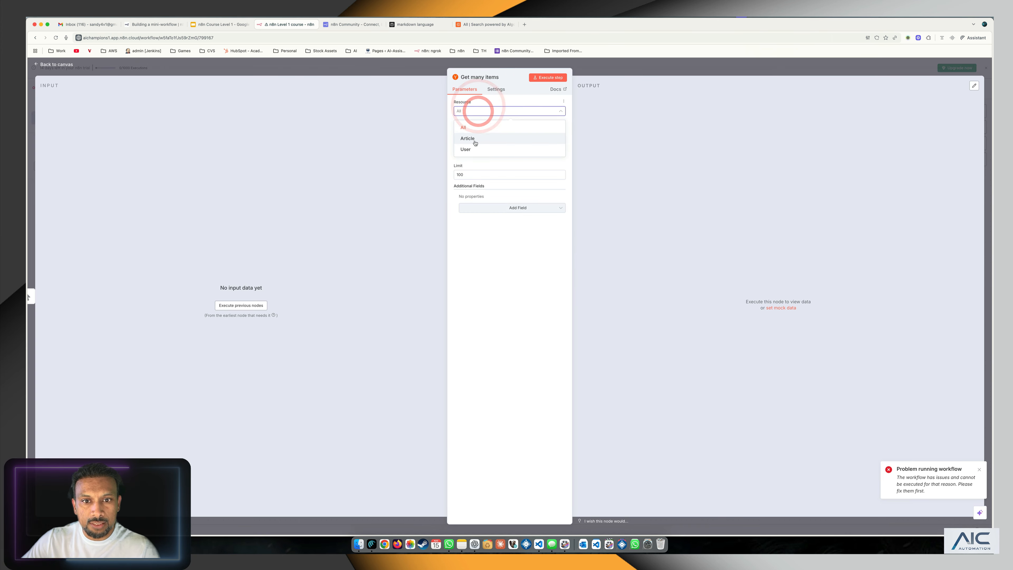
{"action": "left_click", "coordinate": [474, 139]}
{"action": "left_click", "coordinate": [51, 61]}
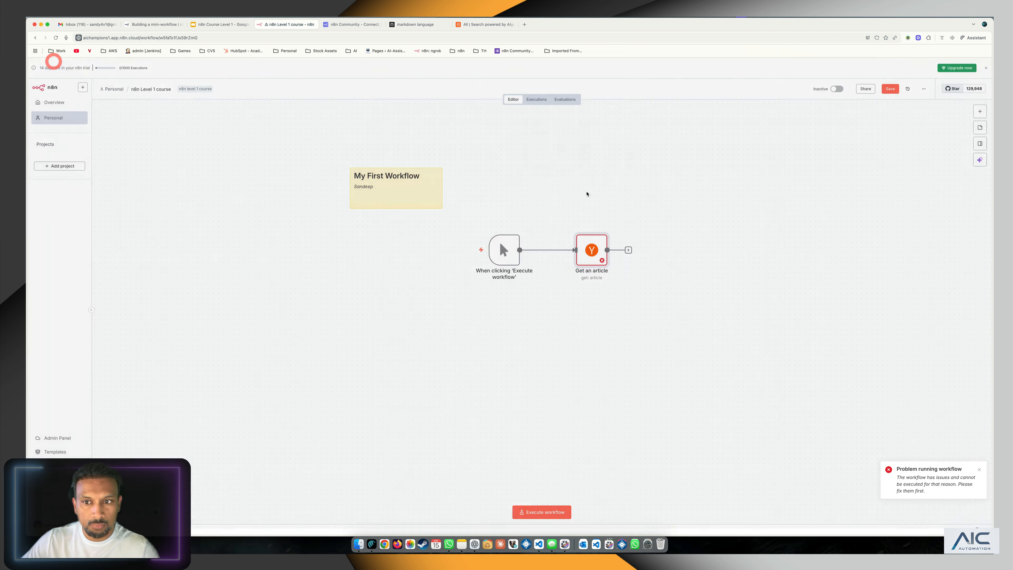
{"action": "left_click", "coordinate": [682, 172]}
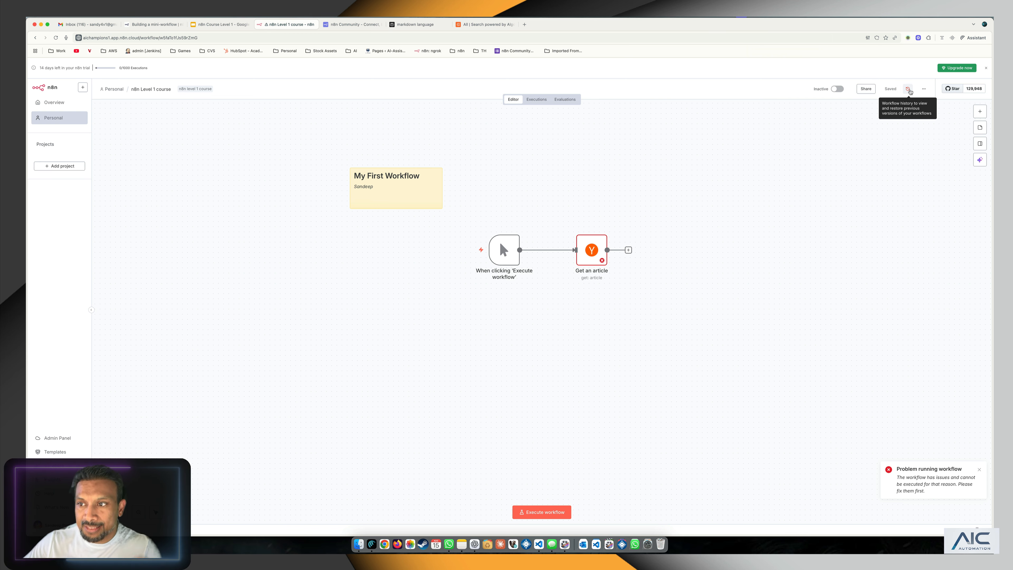
Step: Open the workflow's version history, preview the Aug 15 at 16:29:20 version, and inspect its Get many items node's parameters
{"action": "left_click", "coordinate": [908, 88]}
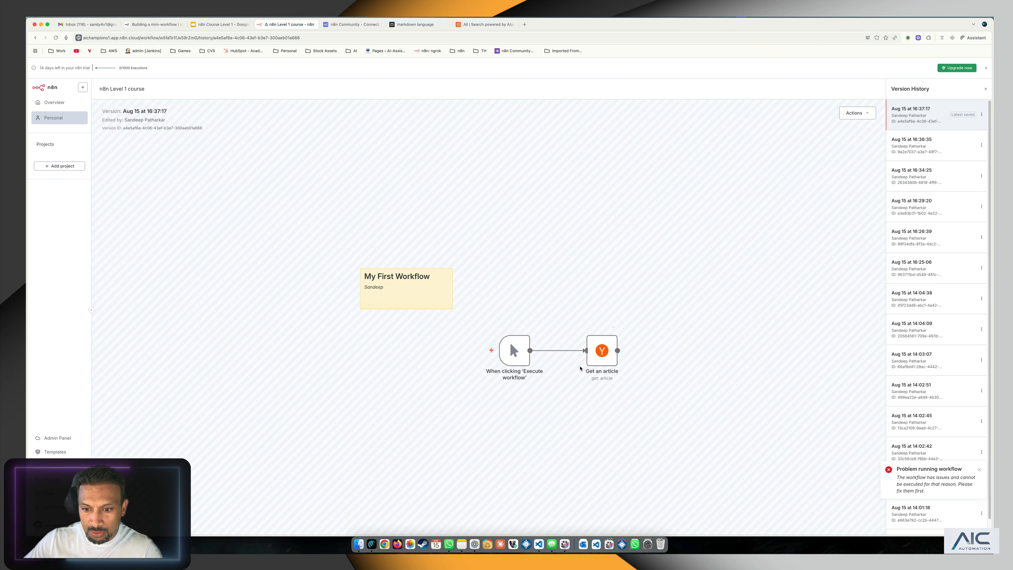
{"action": "left_click", "coordinate": [924, 198]}
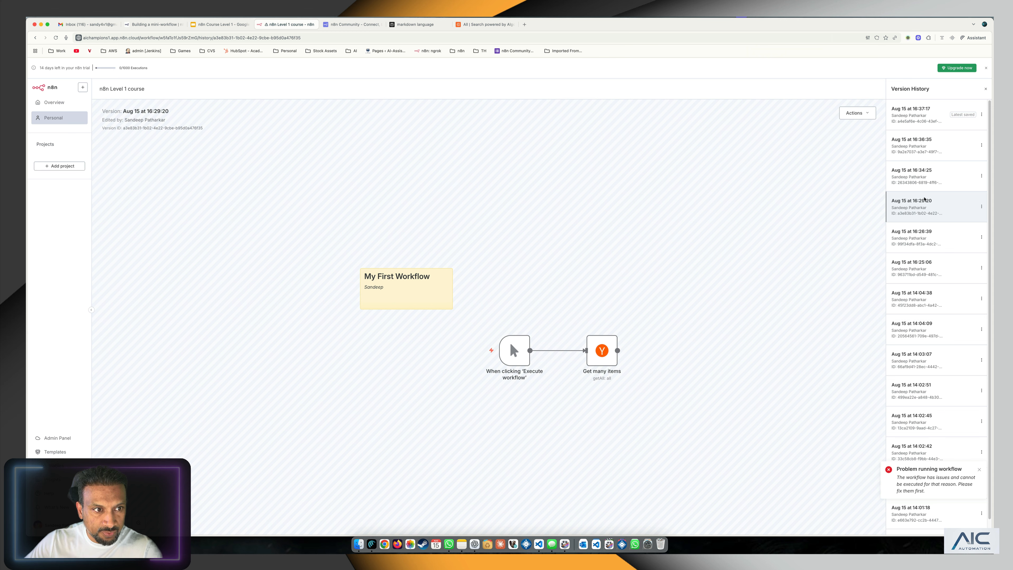
{"action": "scroll", "coordinate": [924, 331], "scroll_direction": "down", "scroll_amount": 2}
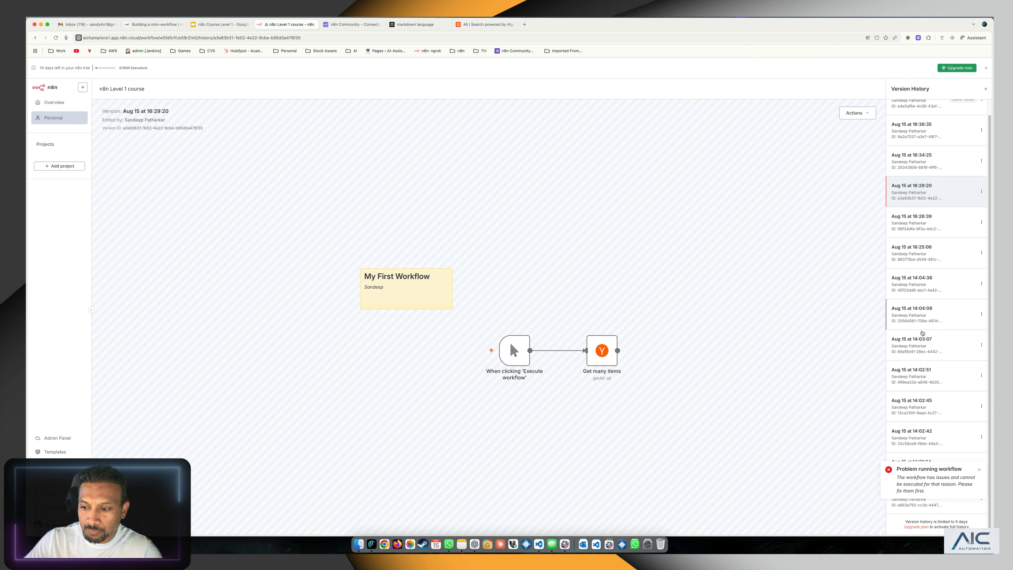
{"action": "left_click", "coordinate": [979, 470]}
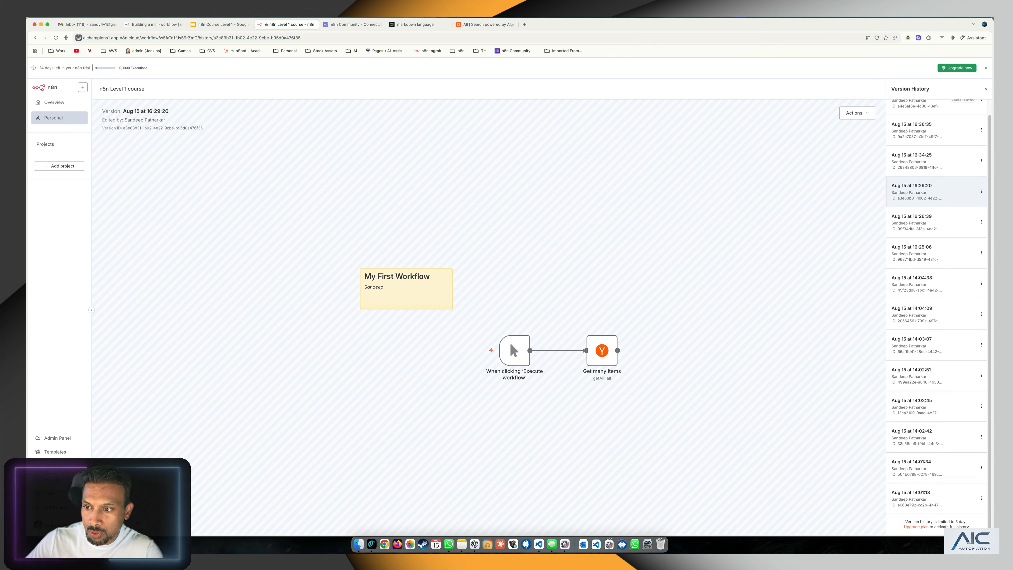
{"action": "left_click", "coordinate": [911, 198]}
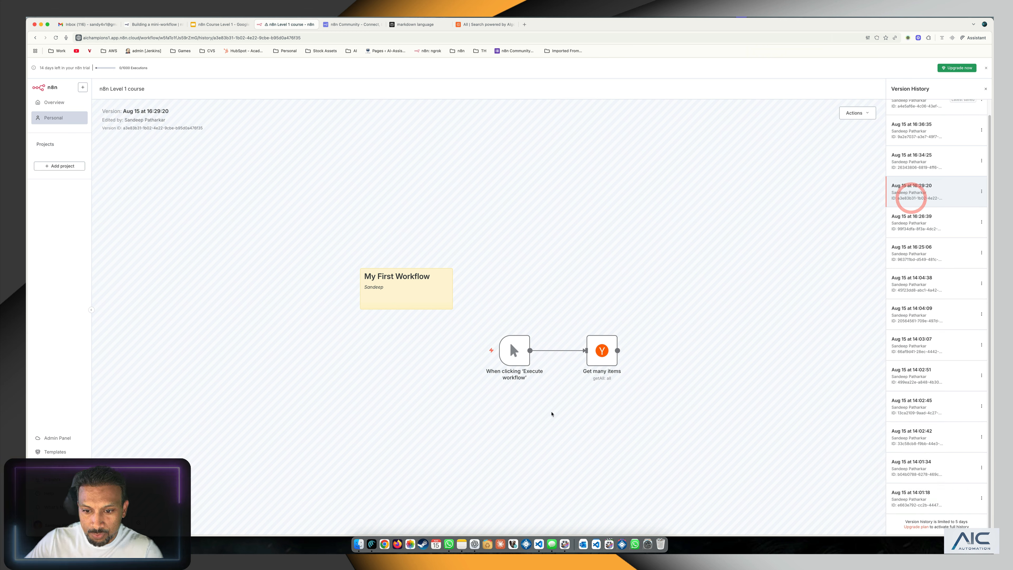
{"action": "double_click", "coordinate": [602, 351]}
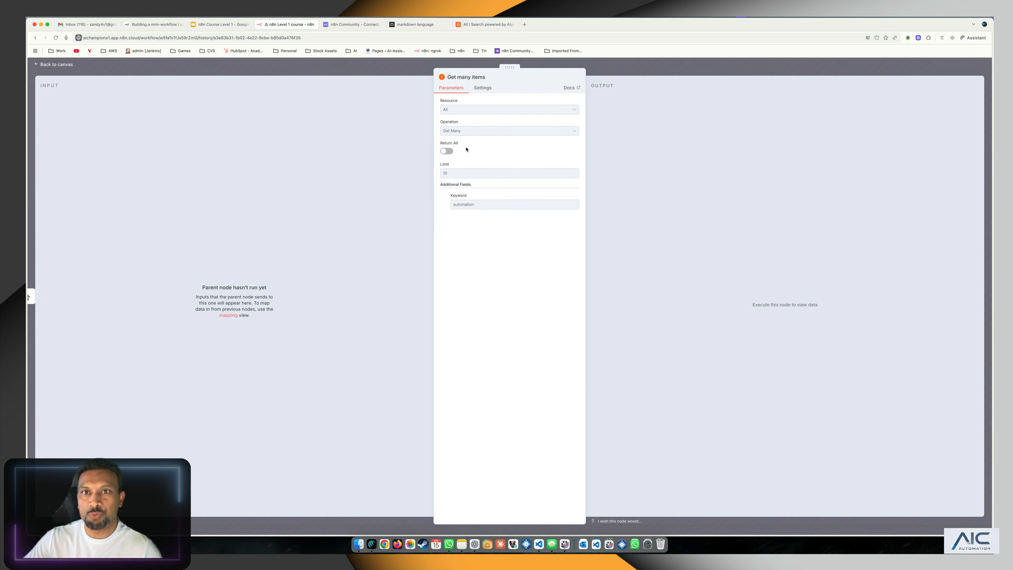
{"action": "left_click", "coordinate": [66, 66]}
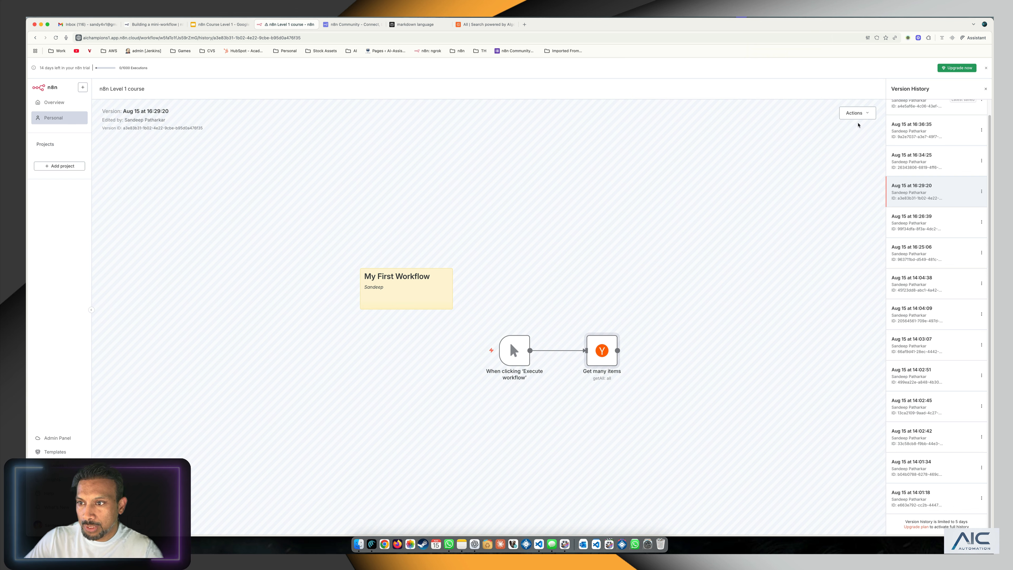
Step: Restore the Aug 15 at 16:29:20 version of the workflow and close the version history
{"action": "left_click", "coordinate": [859, 113]}
{"action": "left_click", "coordinate": [856, 129]}
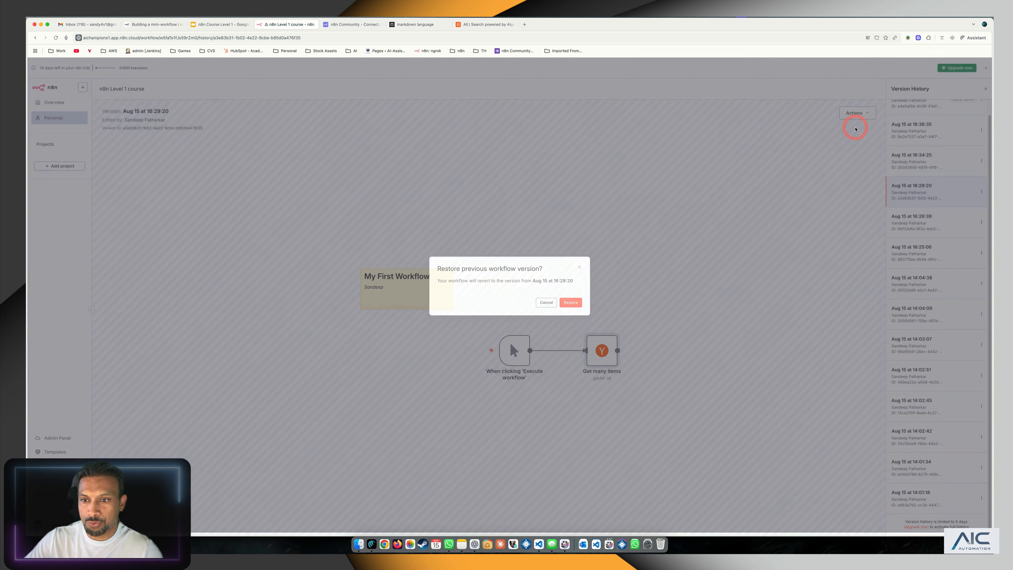
{"action": "left_click", "coordinate": [571, 302]}
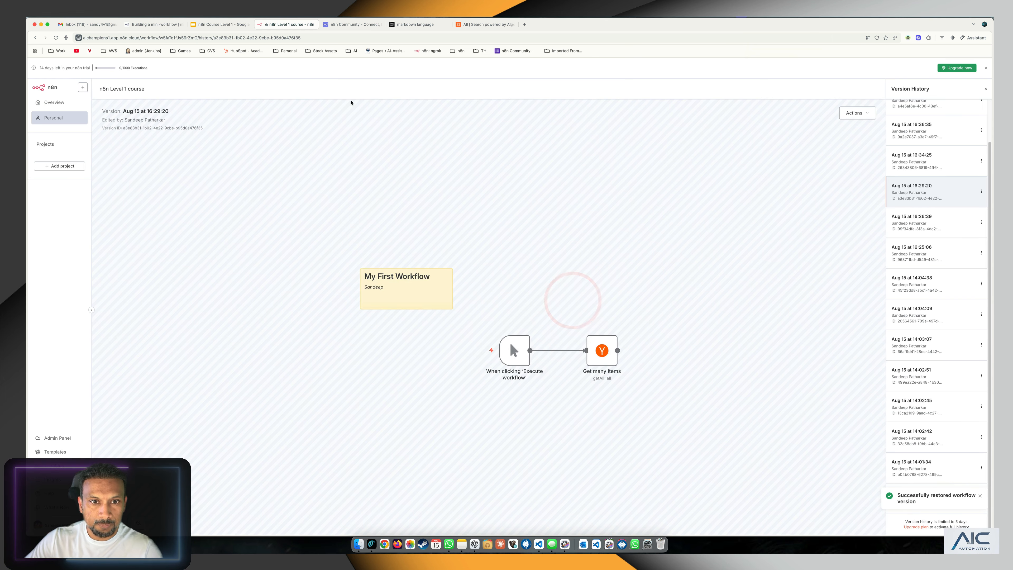
{"action": "left_click", "coordinate": [348, 212]}
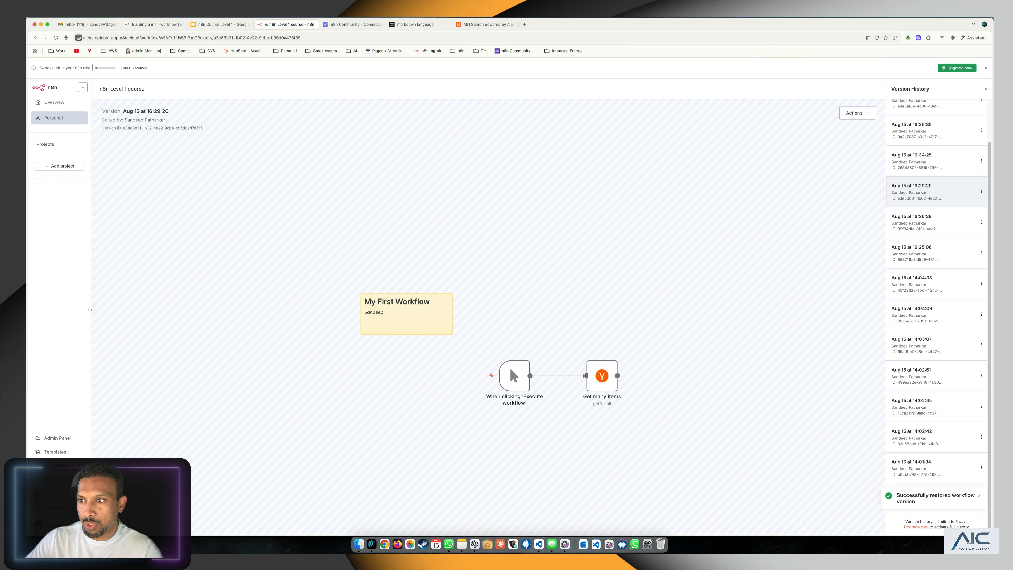
{"action": "left_click", "coordinate": [986, 88]}
{"action": "left_click", "coordinate": [586, 193]}
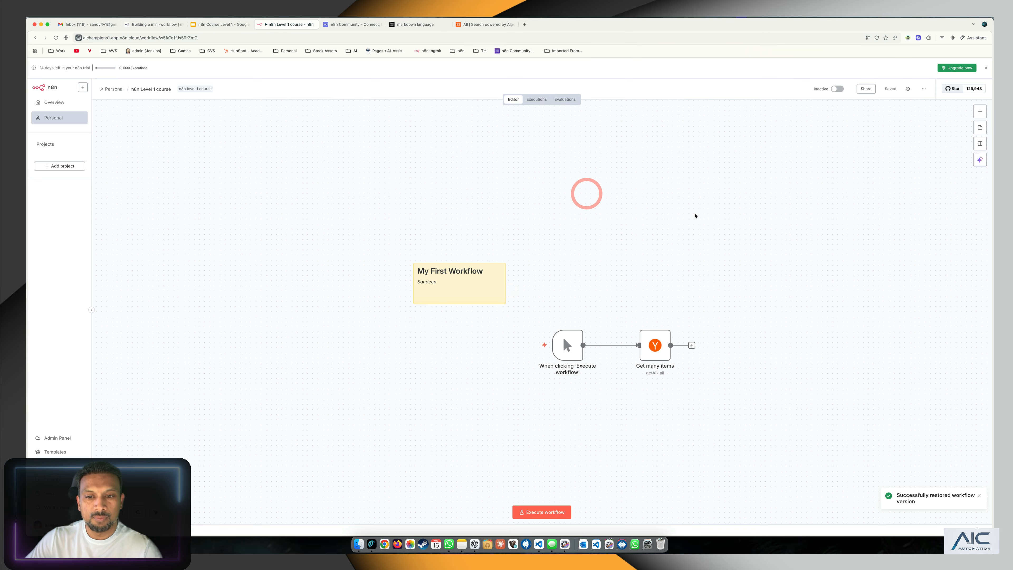
Step: Check the restored Get many items node's parameters in the editor and return to the canvas
{"action": "double_click", "coordinate": [654, 346]}
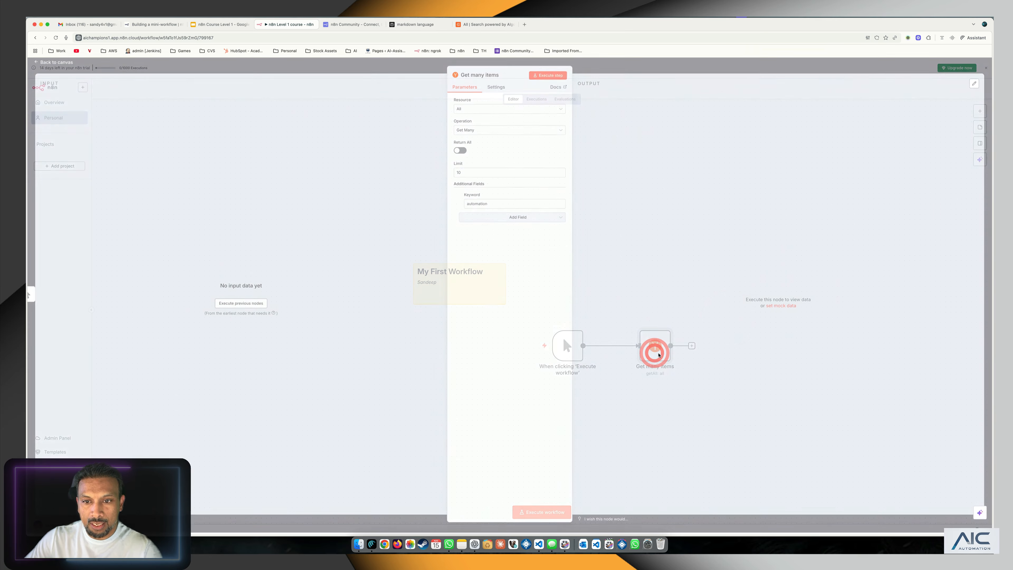
{"action": "left_click", "coordinate": [60, 64]}
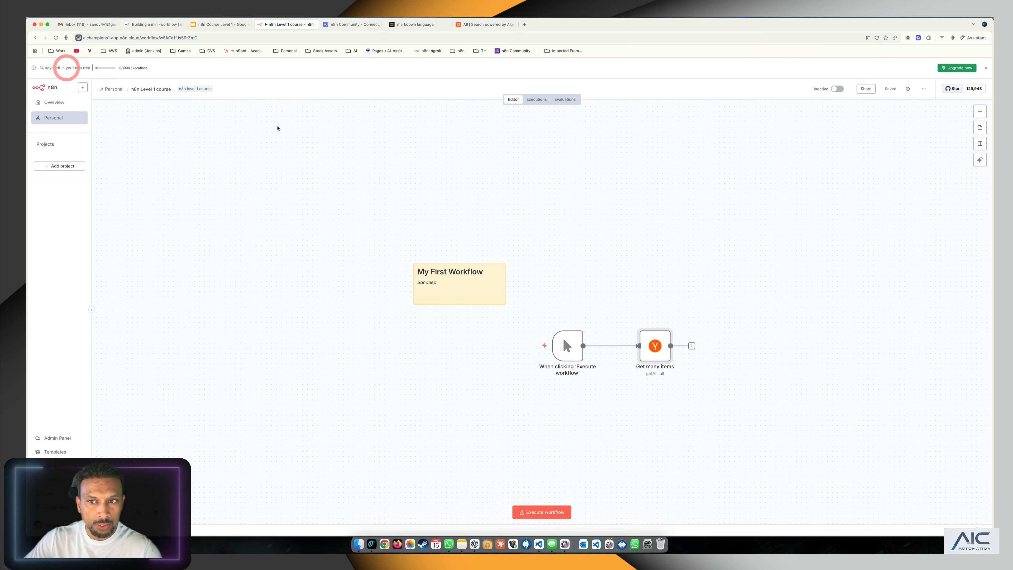
{"action": "left_click", "coordinate": [641, 173]}
Step: Move both nodes and the My First Workflow note together up and left on the canvas, and execute the workflow
{"action": "left_click_drag", "start_coordinate": [800, 243], "coordinate": [215, 412]}
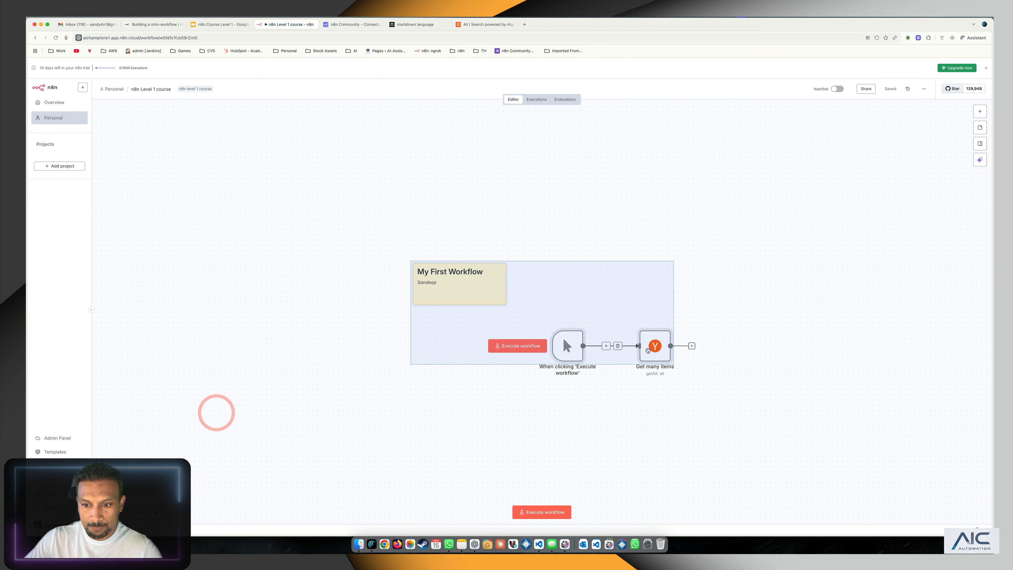
{"action": "left_click_drag", "start_coordinate": [663, 348], "coordinate": [518, 255]}
{"action": "left_click", "coordinate": [627, 256]}
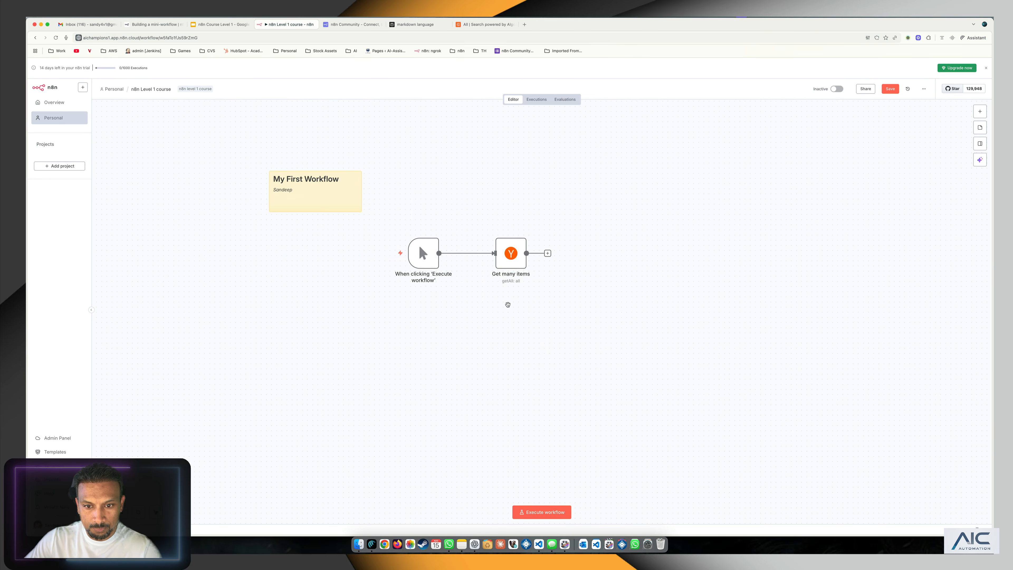
{"action": "left_click", "coordinate": [552, 510]}
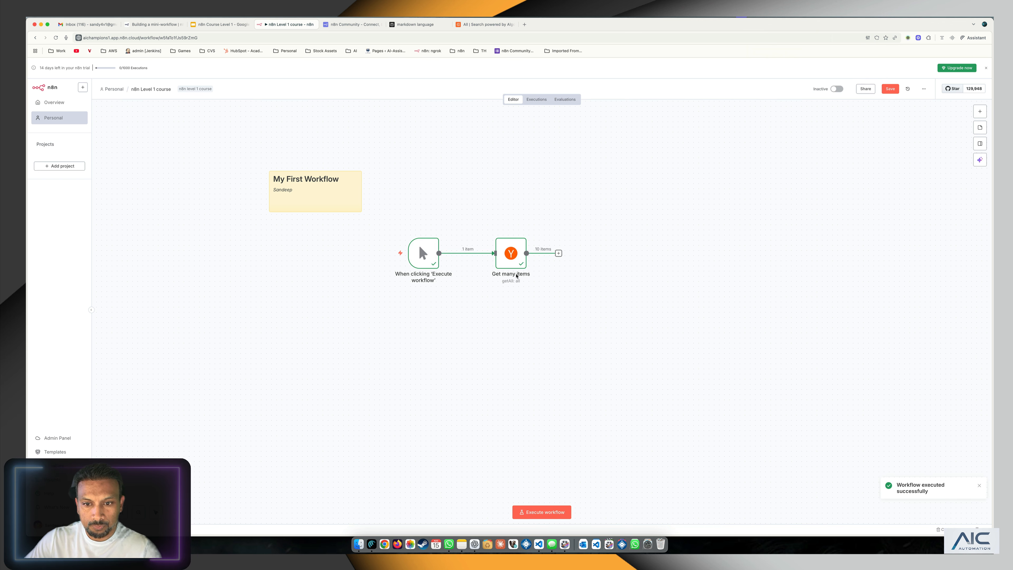
Step: Scatter both nodes and the My First Workflow note in the canvas's upper-right area, and tidy up the workflow layout
{"action": "left_click_drag", "start_coordinate": [518, 254], "coordinate": [817, 119]}
{"action": "left_click_drag", "start_coordinate": [423, 253], "coordinate": [871, 211]}
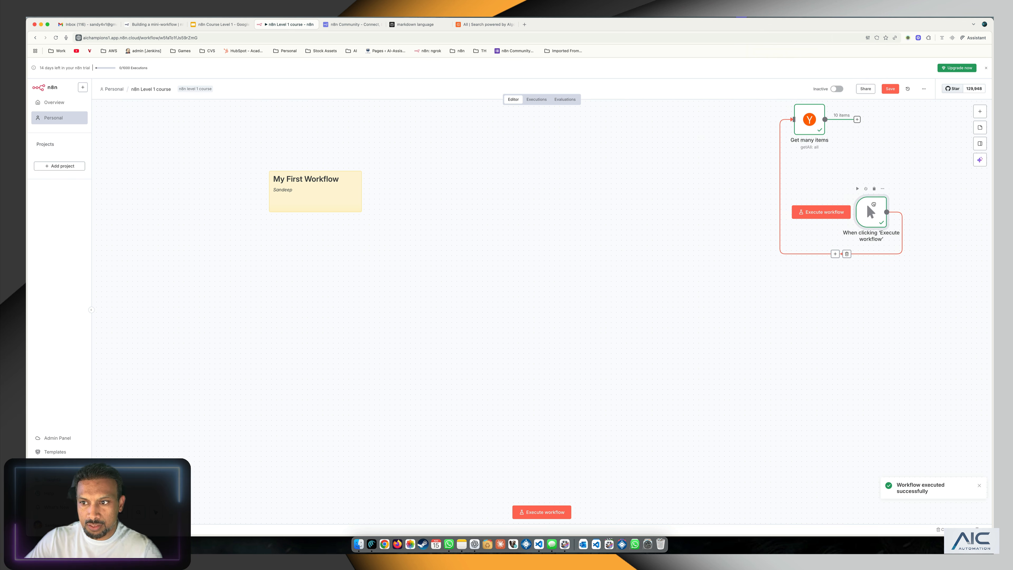
{"action": "left_click", "coordinate": [145, 300]}
{"action": "left_click", "coordinate": [553, 383]}
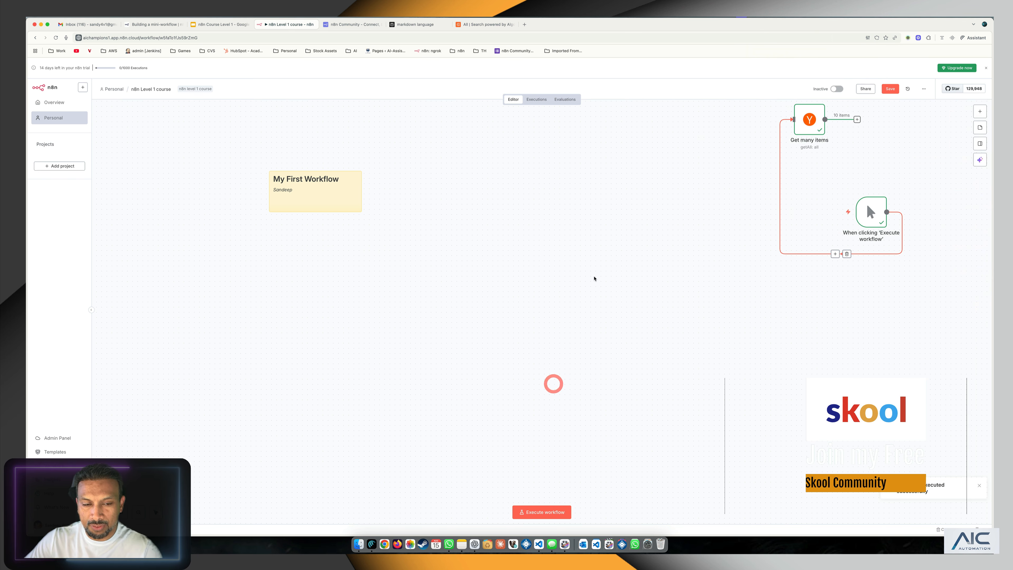
{"action": "left_click_drag", "start_coordinate": [308, 206], "coordinate": [837, 195]}
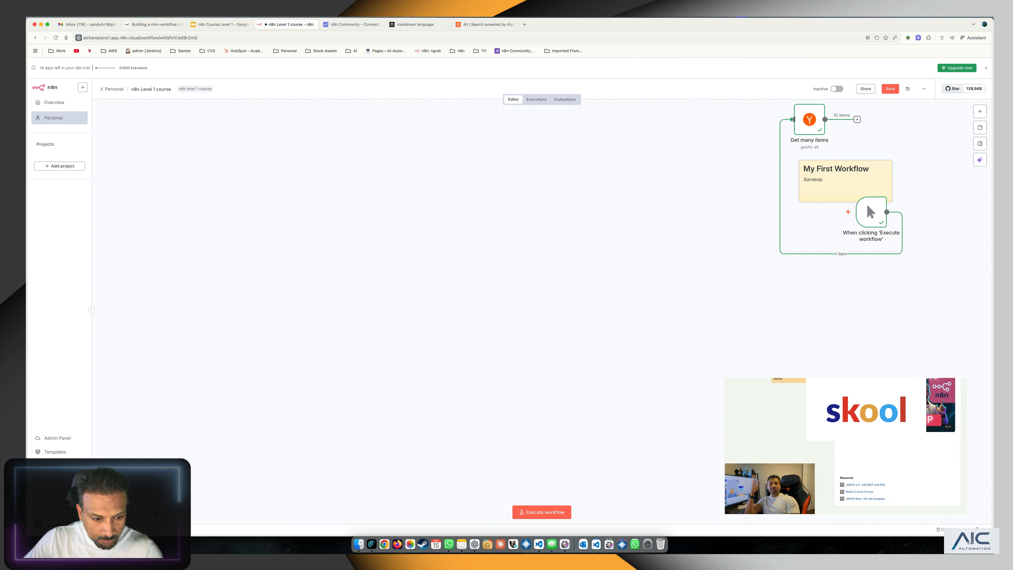
{"action": "key", "text": "shift+alt+t"}
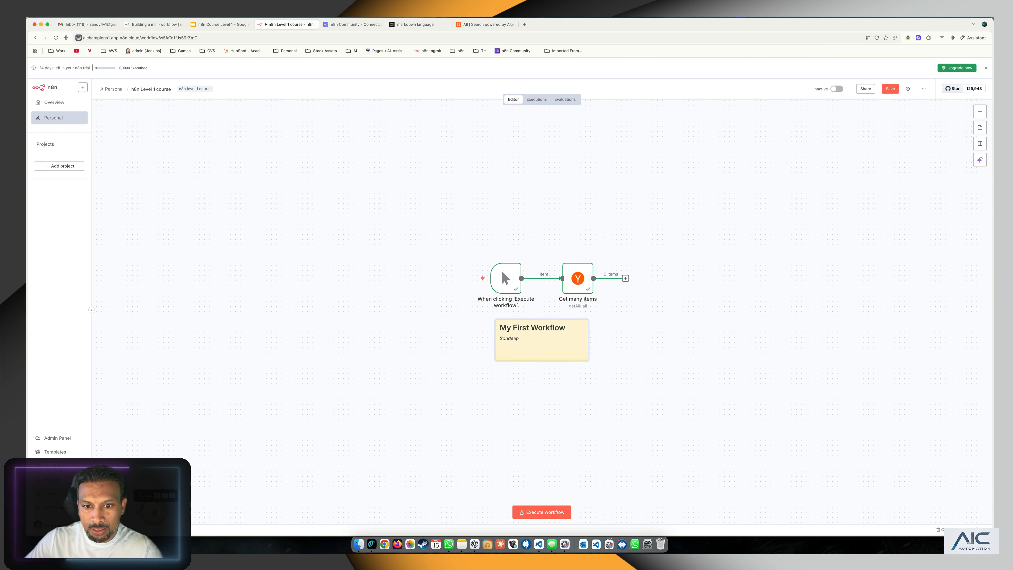